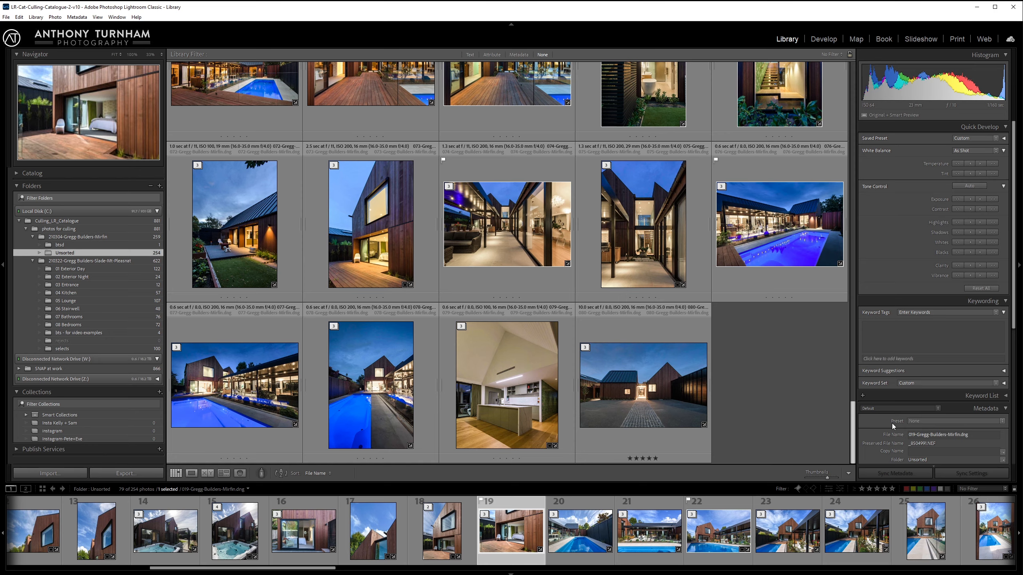
- Browse the Unsorted folder from its first photo and view 011-Gregg-Builders-Mirfin.dng in Develop, returning to the grid
drag(853, 416, 817, 65)
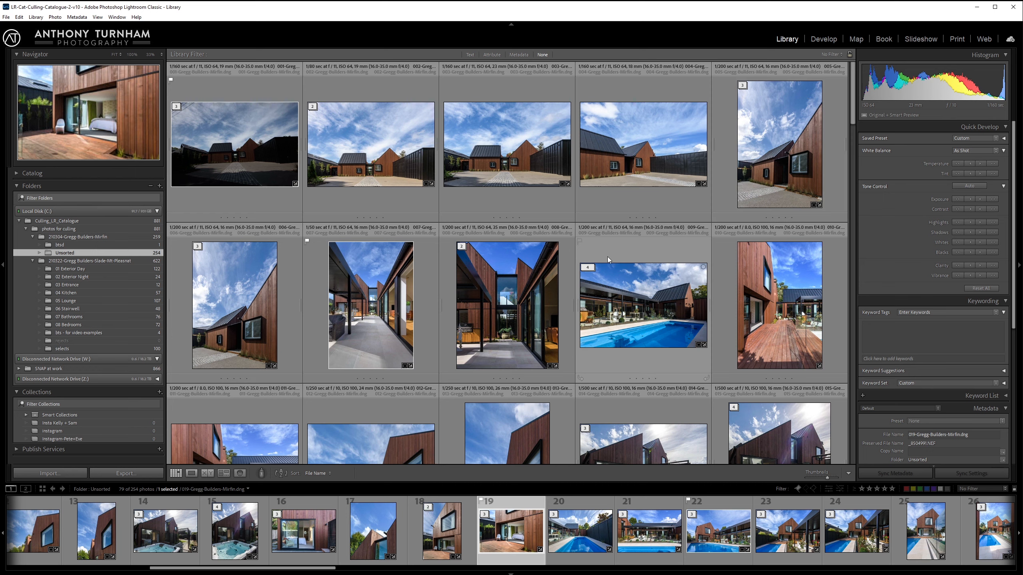
scroll(580, 257, down, 2)
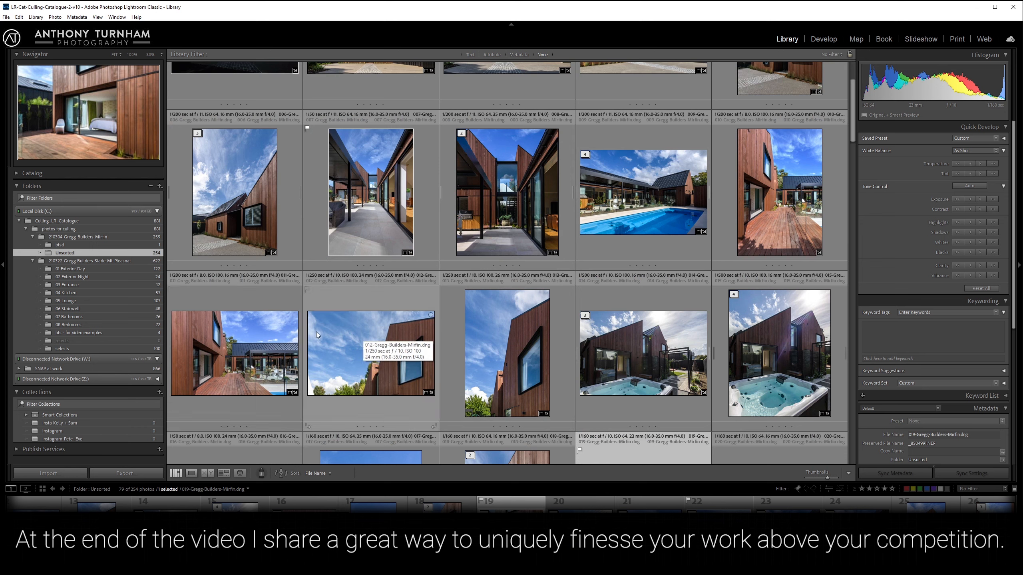
key(e)
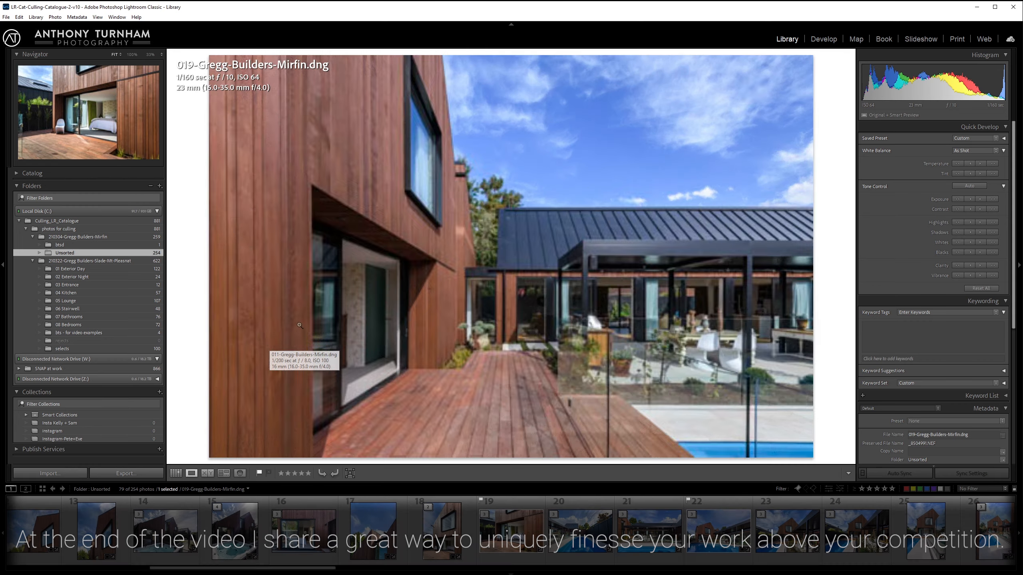
click(824, 38)
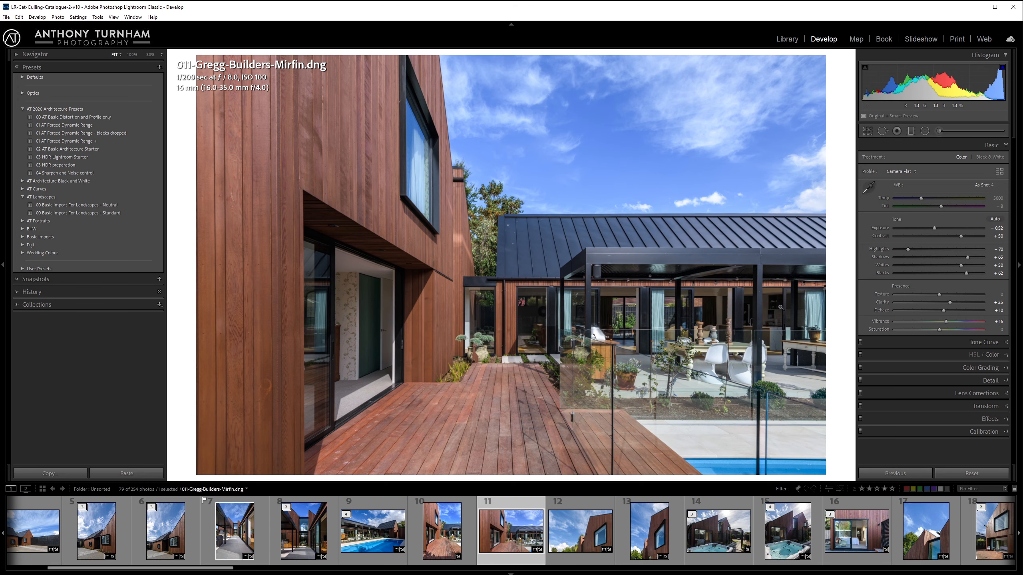
key(g)
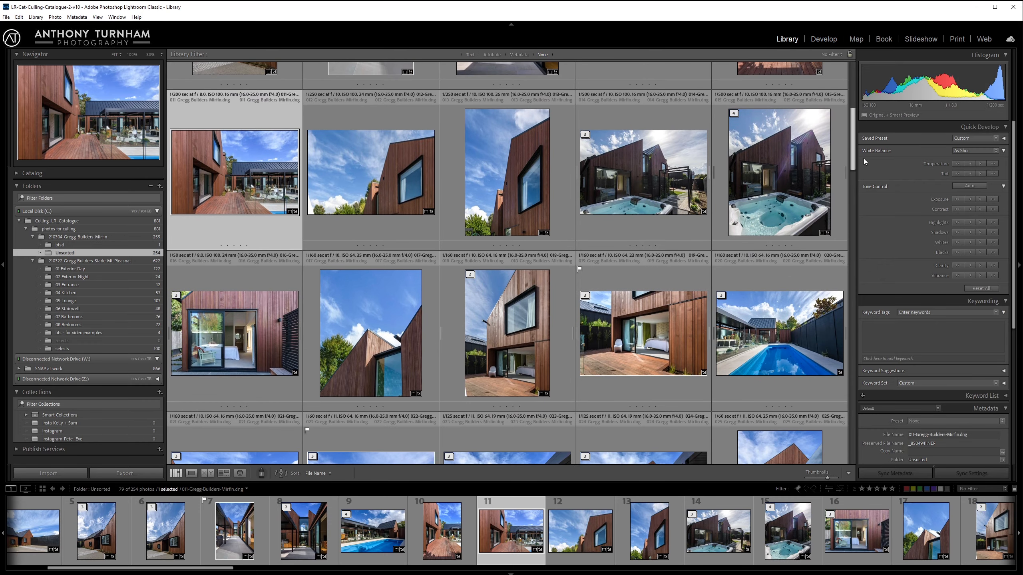
- Examine the exterior photos in the grid, selecting the similar pool shots 024 and 028 and the street view 031
drag(864, 159, 873, 205)
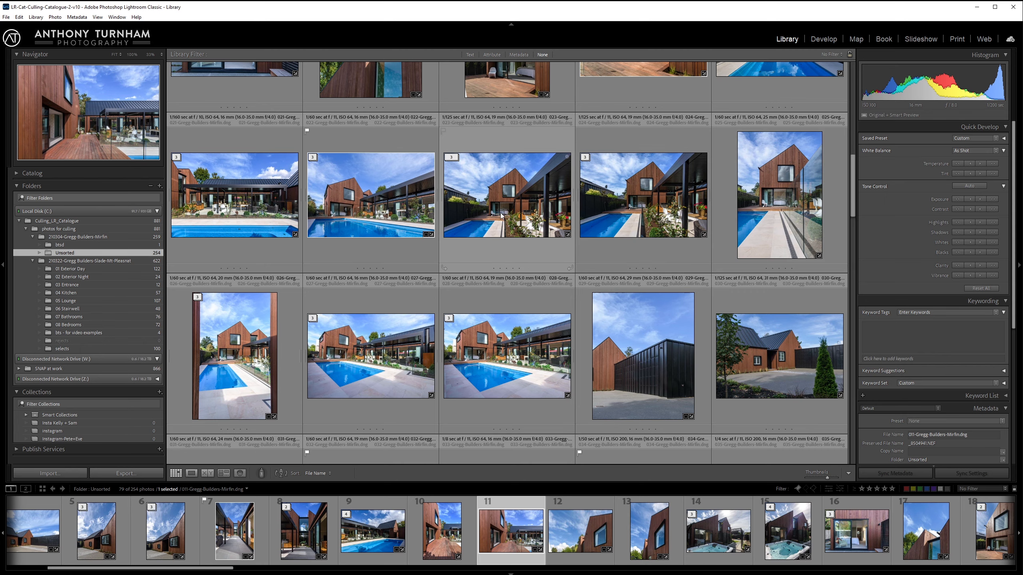
click(519, 222)
click(653, 197)
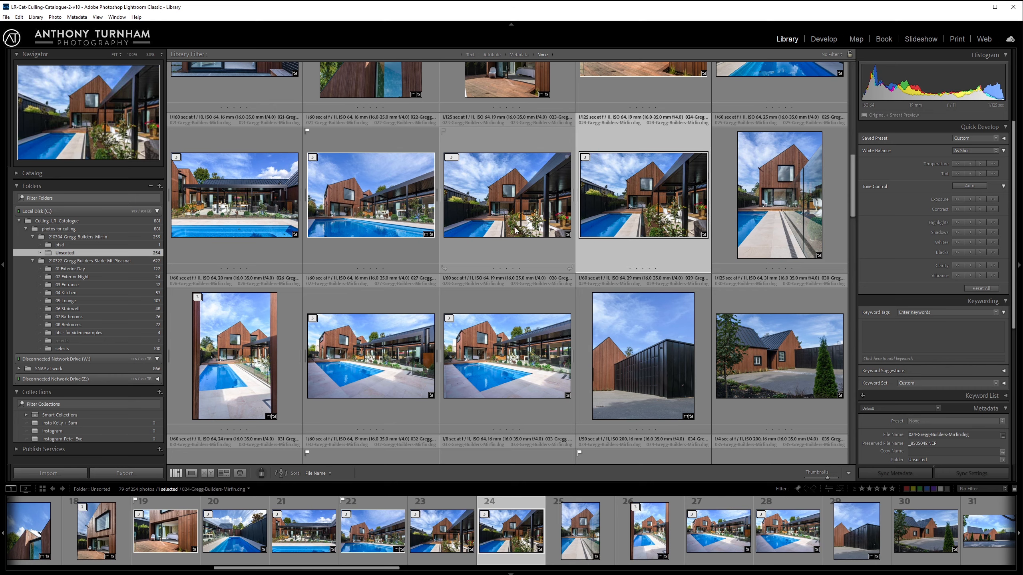
scroll(553, 303, down, 2)
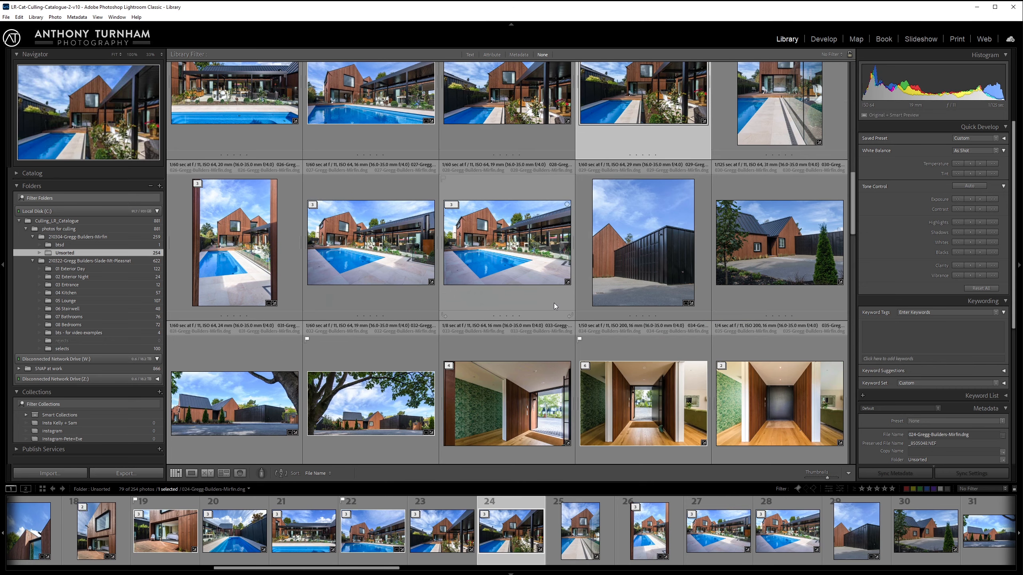
click(418, 259)
click(498, 249)
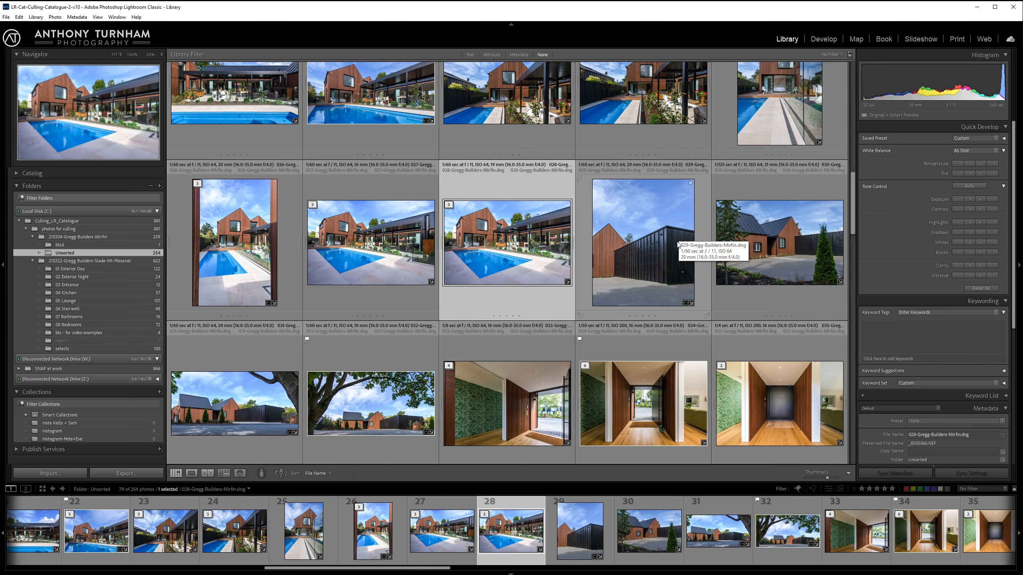
scroll(664, 238, down, 2)
click(262, 280)
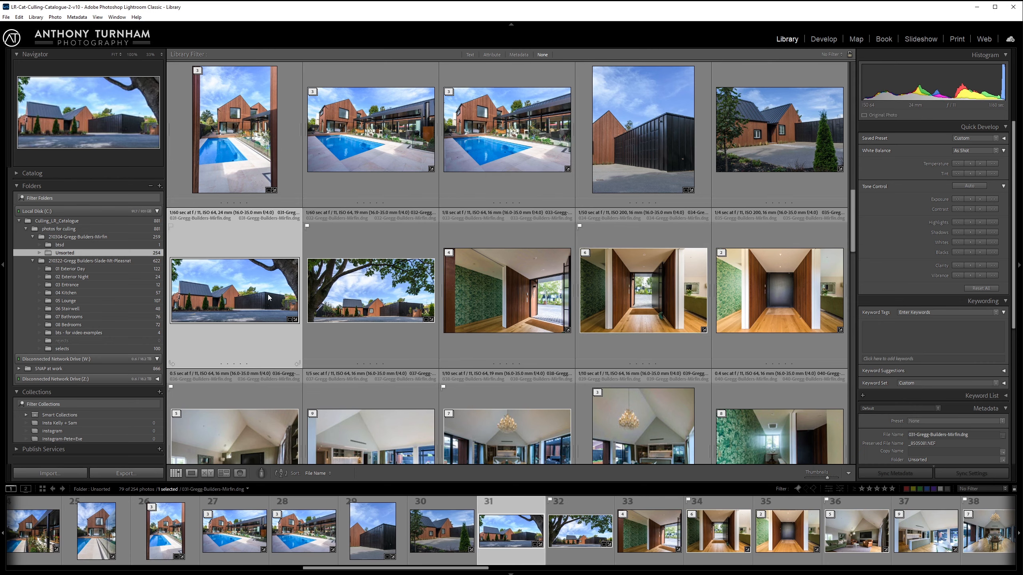
- View the street shots 031 and 032 and the entrance shots 034 and 035 enlarged, then return to the grid
key(e)
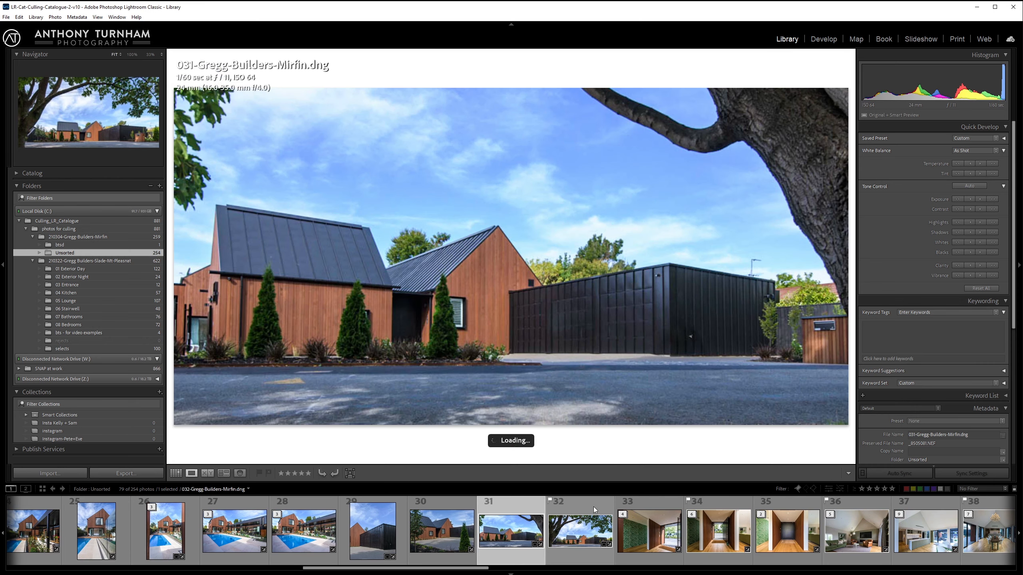
click(577, 536)
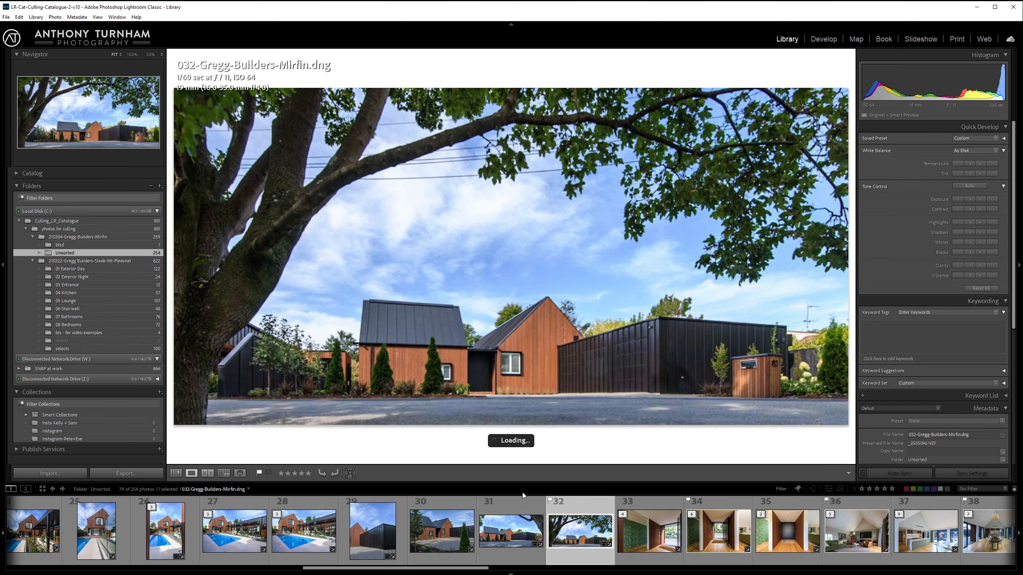
click(727, 527)
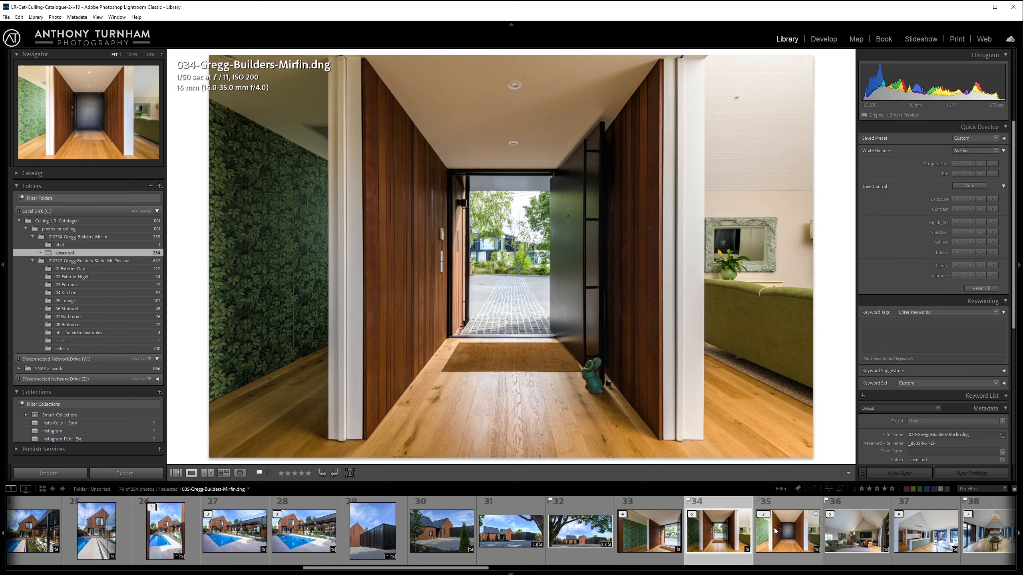
click(789, 539)
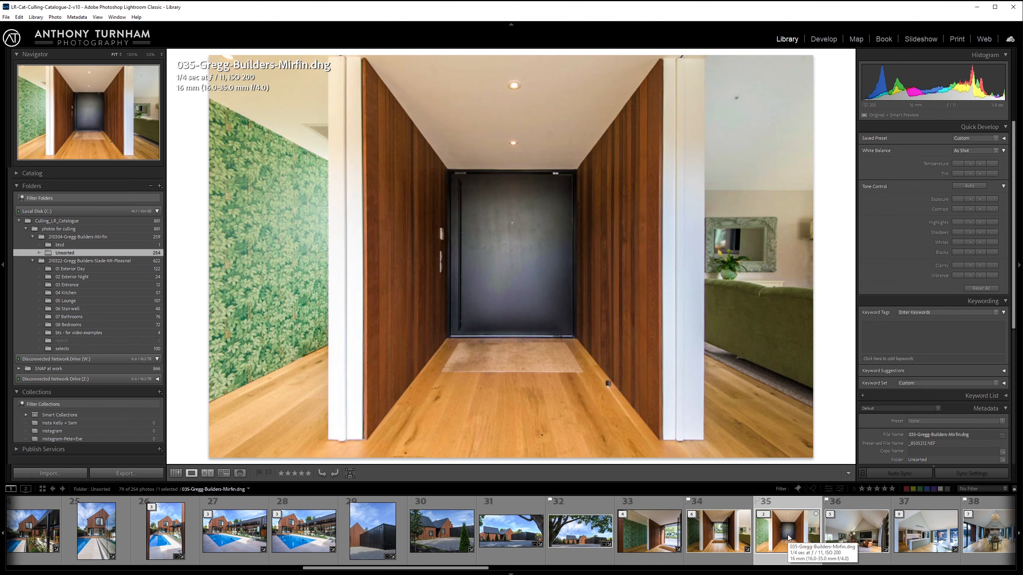
key(g)
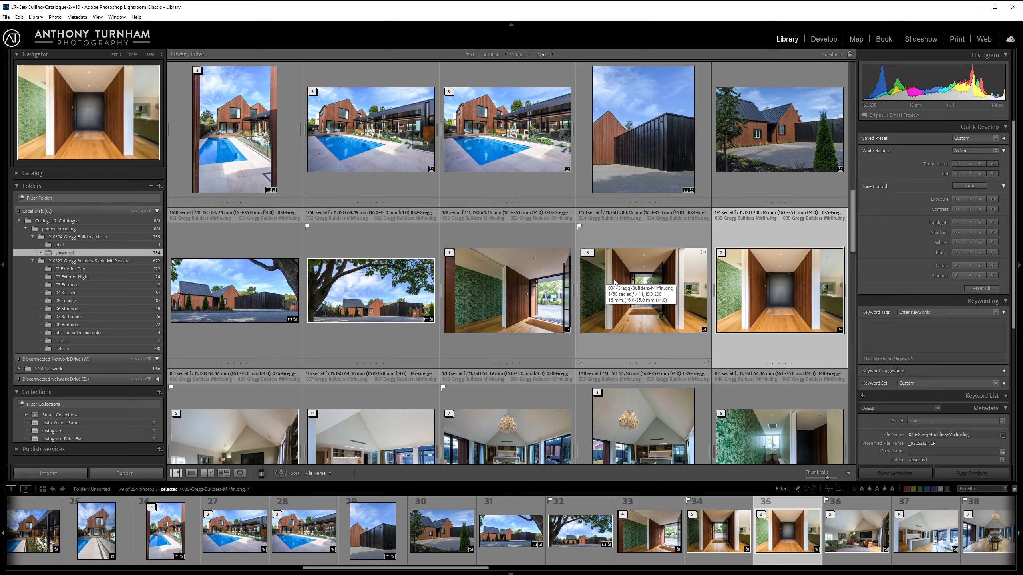
- Filter the folder to flagged photos, look through them to the end and clear the selection
click(797, 488)
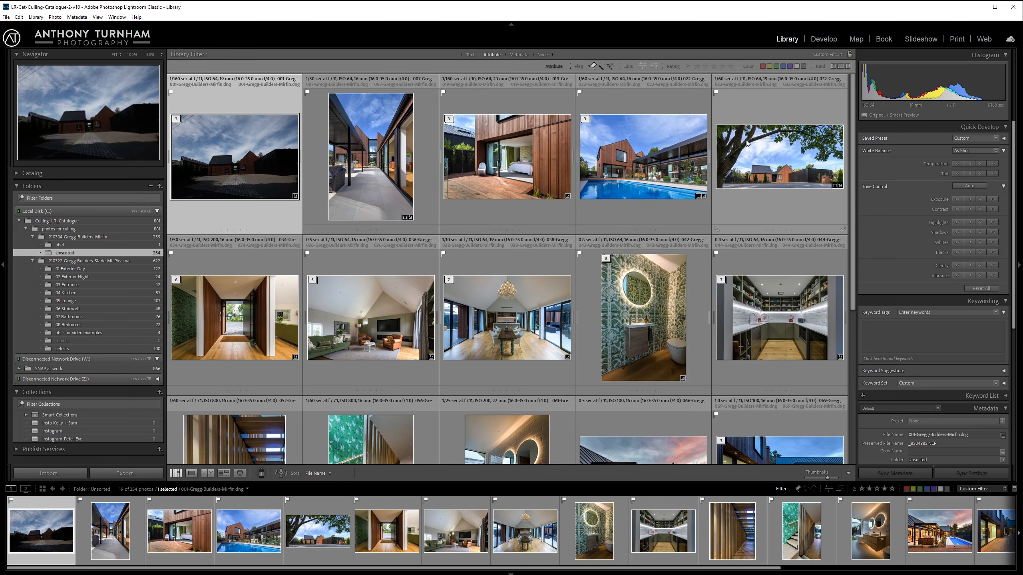
drag(854, 116, 820, 305)
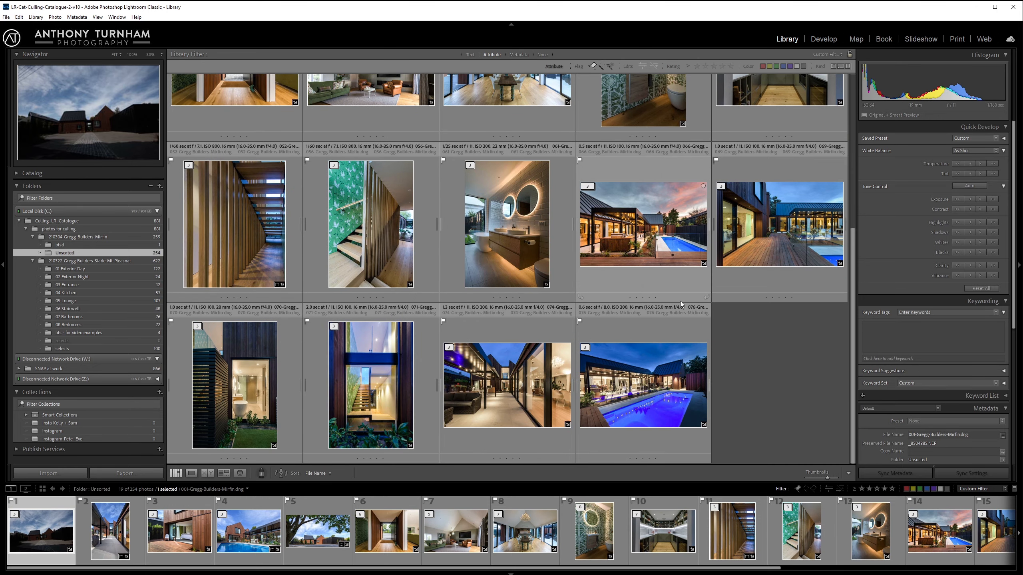
click(737, 352)
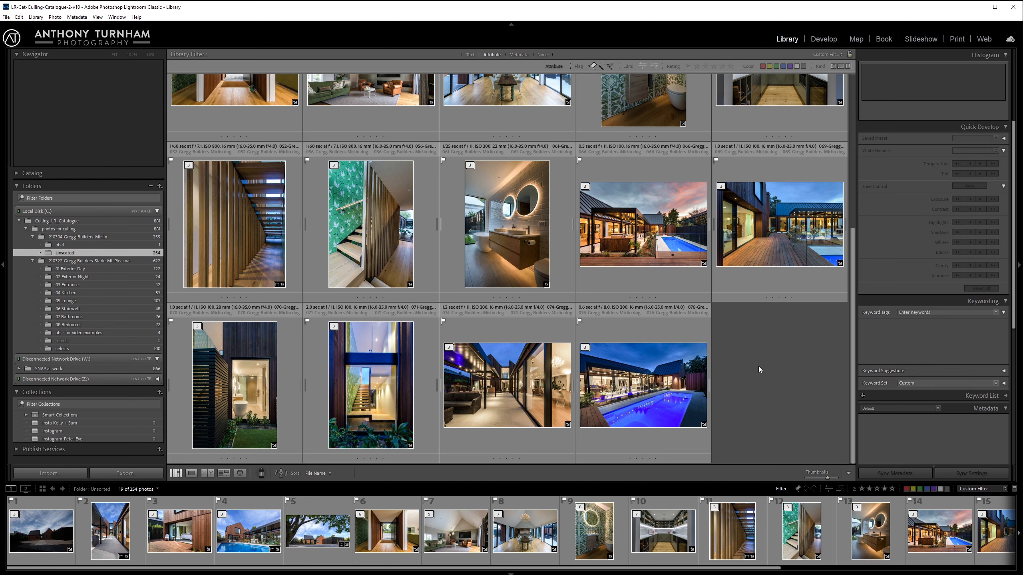
- Open 076-Gregg-Builders-Mirfin.dng enlarged and compare it with the other two exposures in its stack
double_click(626, 390)
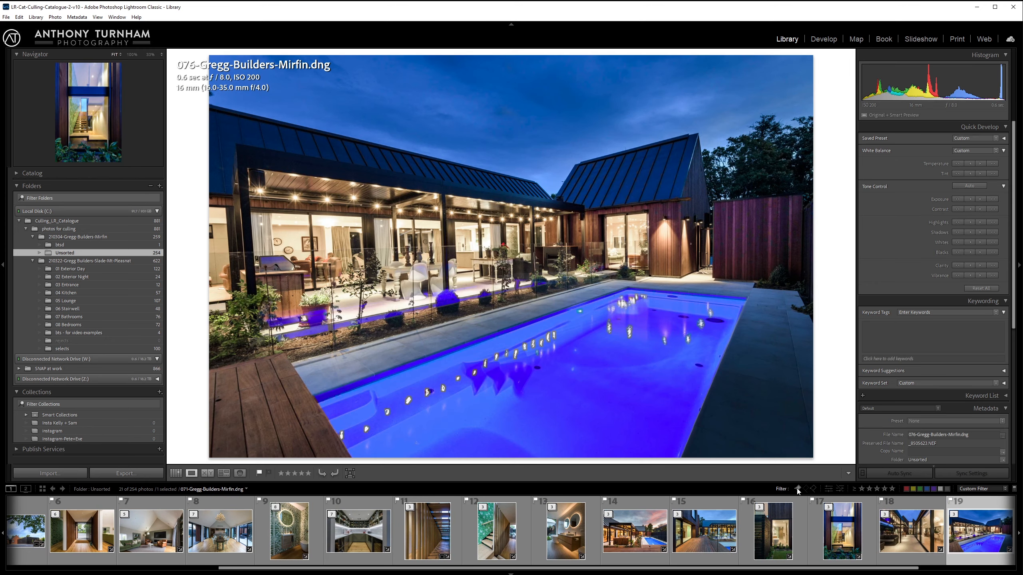
scroll(994, 544, down, 2)
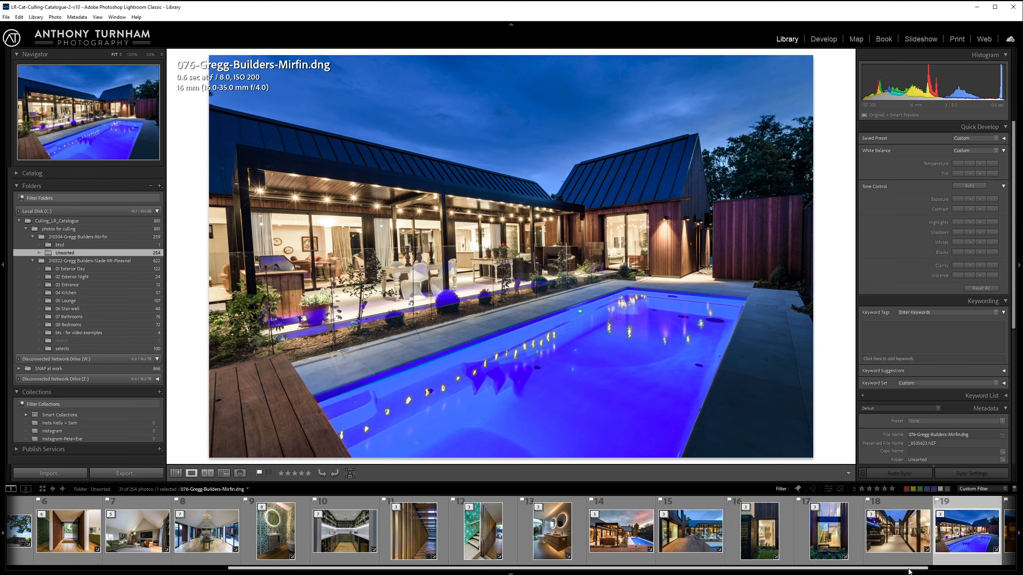
click(918, 520)
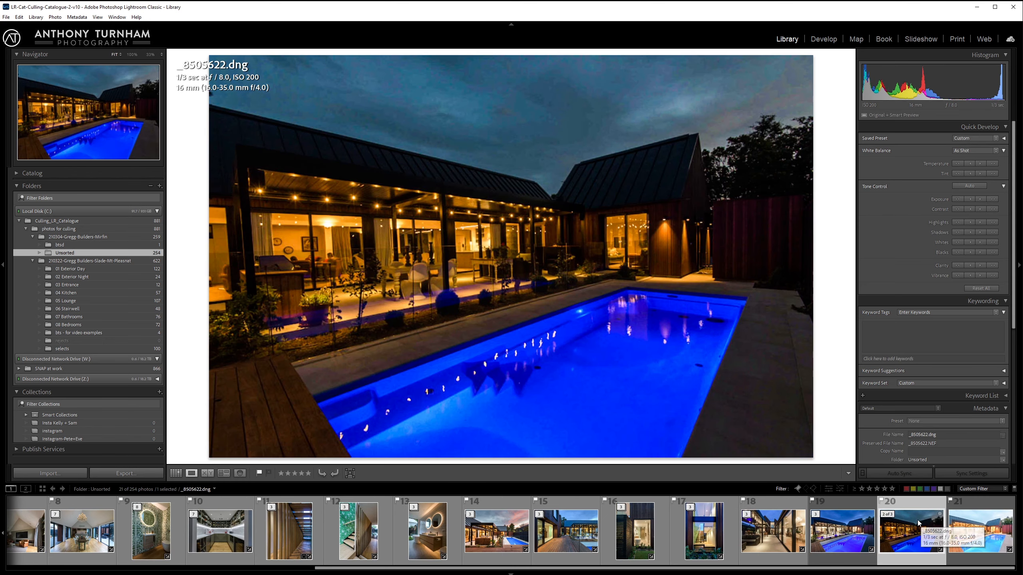
click(963, 530)
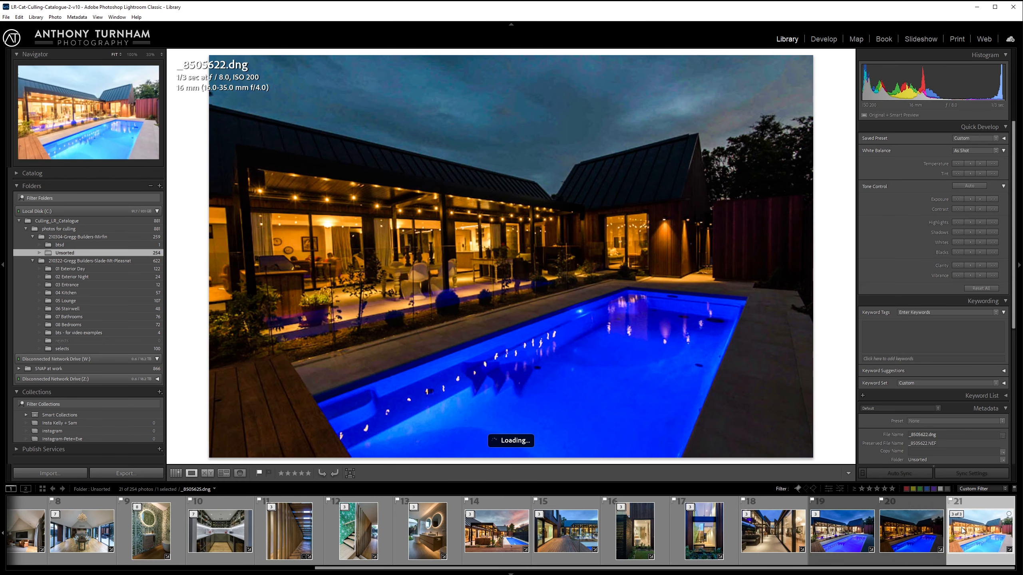
click(866, 526)
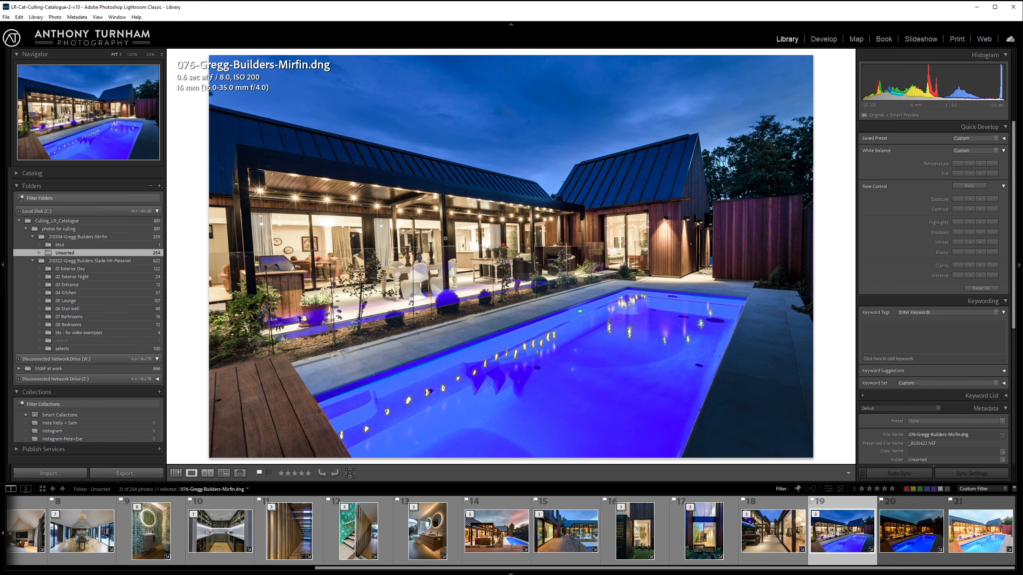
- Compare the lit interior at 100% in 076-Gregg-Builders-Mirfin.dng and _8505622.dng, then fit the photo to the view
click(453, 256)
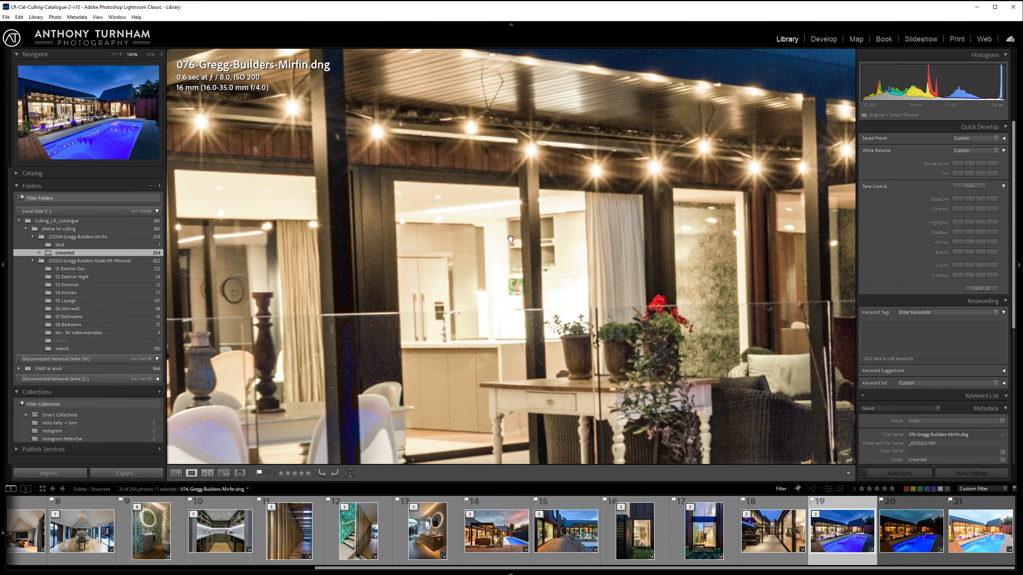
click(913, 536)
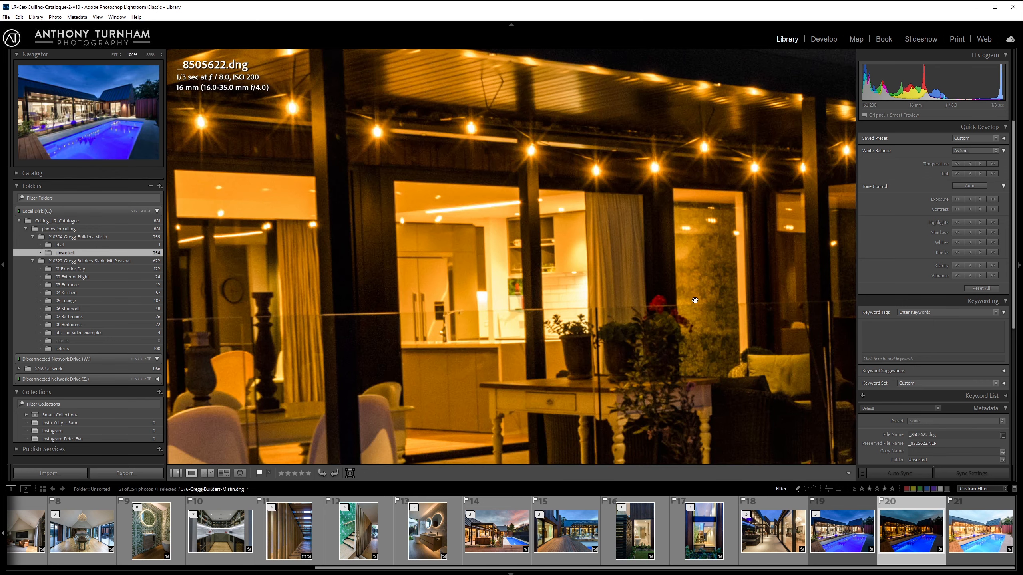
click(675, 281)
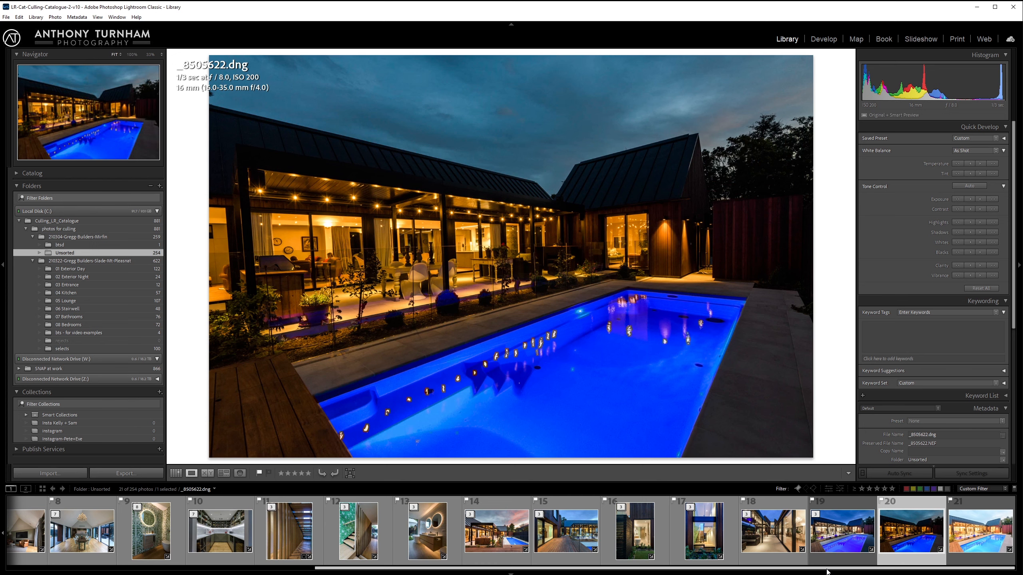
- Return to the grid, turn off the flag filter and go to the start of the Unsorted folder
drag(826, 571, 377, 569)
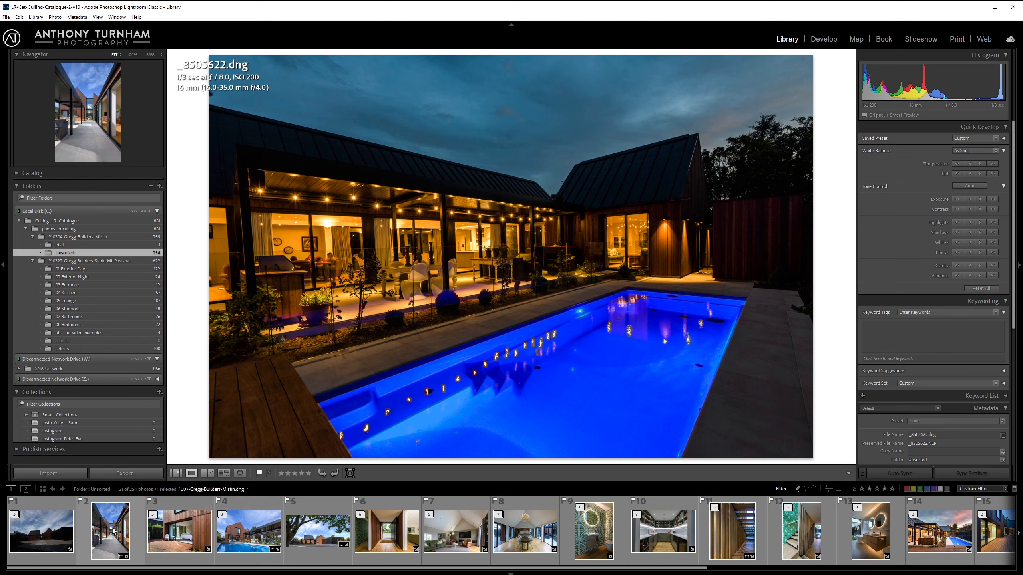
key(g)
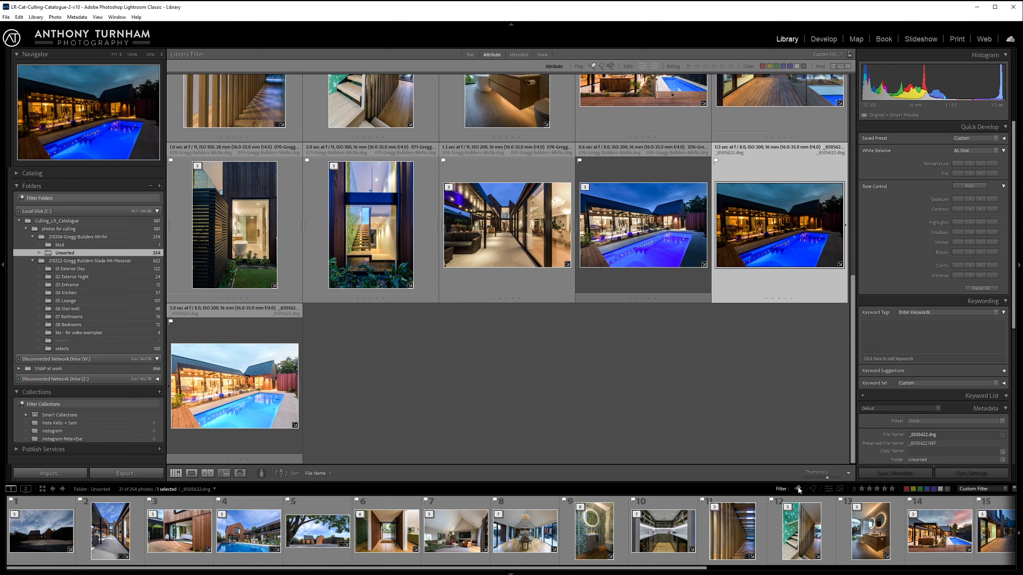
key(ctrl+l)
drag(855, 416, 927, 74)
- View the exterior photos 002 through 007 one after another in the enlarged view
double_click(375, 150)
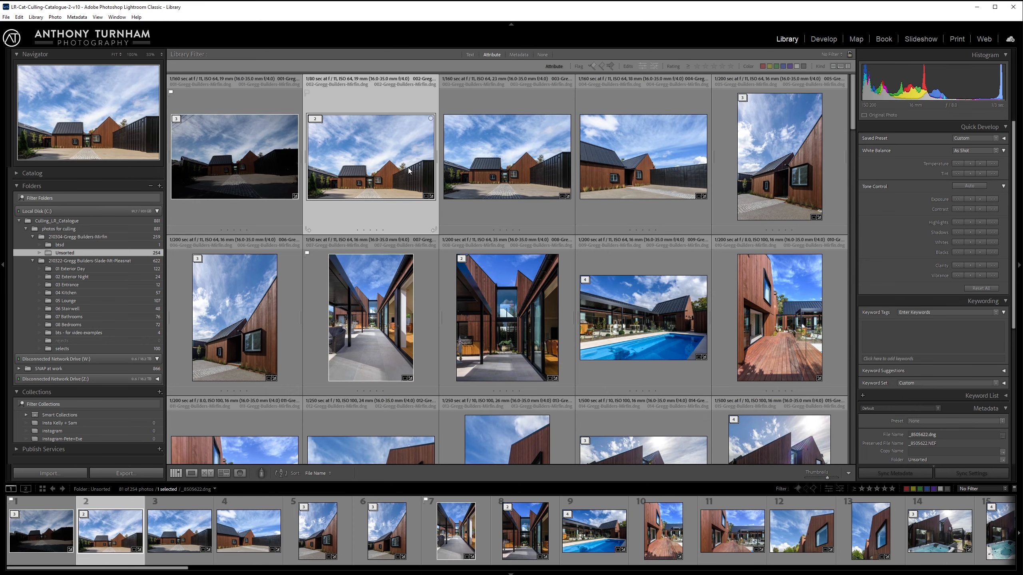
click(193, 542)
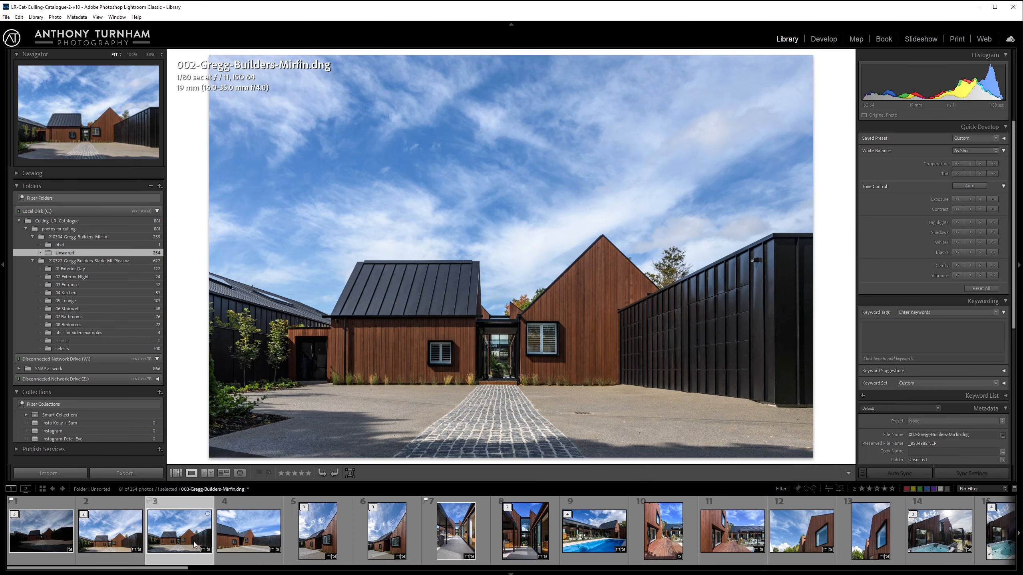
click(234, 541)
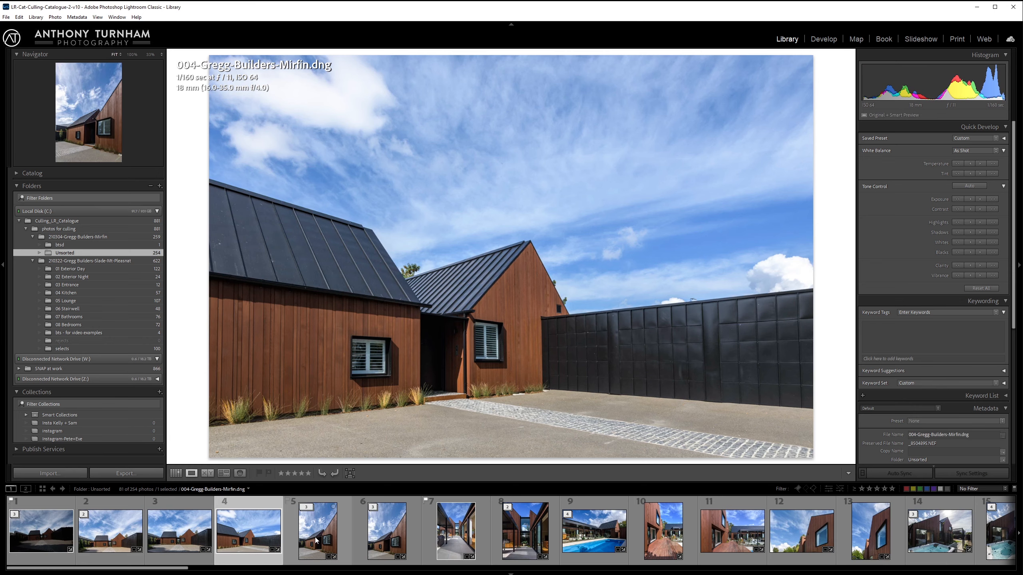
click(314, 539)
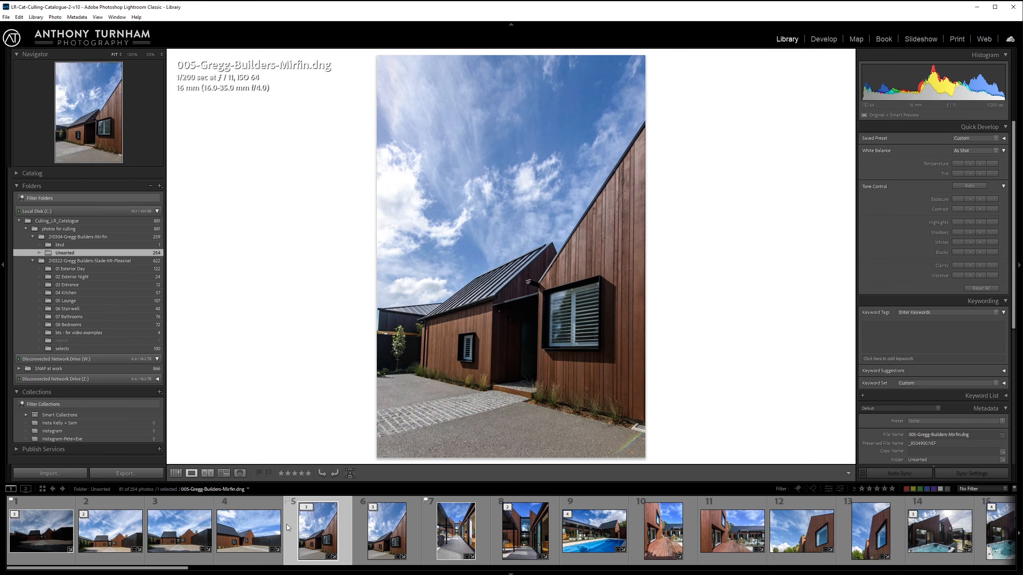
click(373, 531)
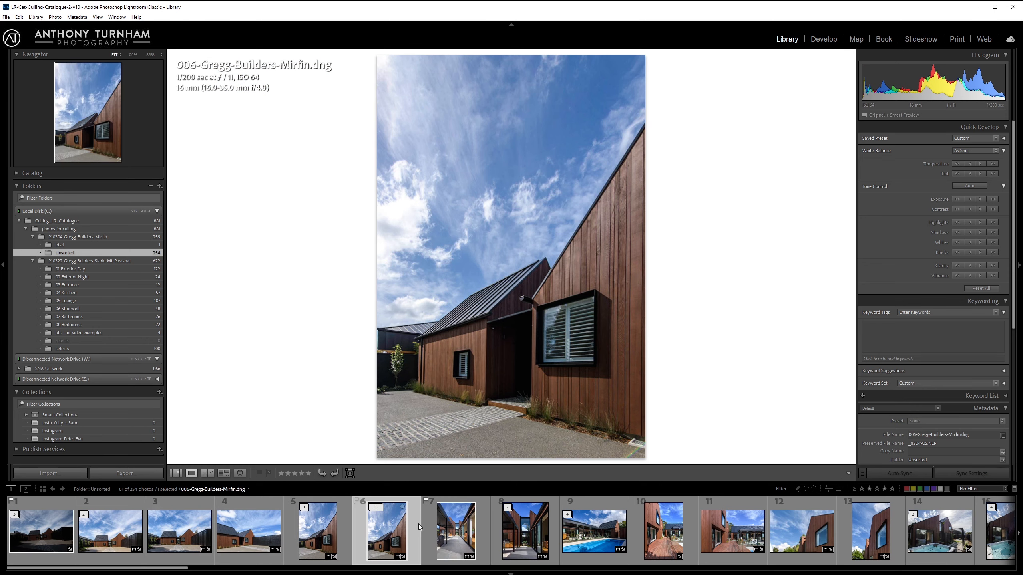
key(Right)
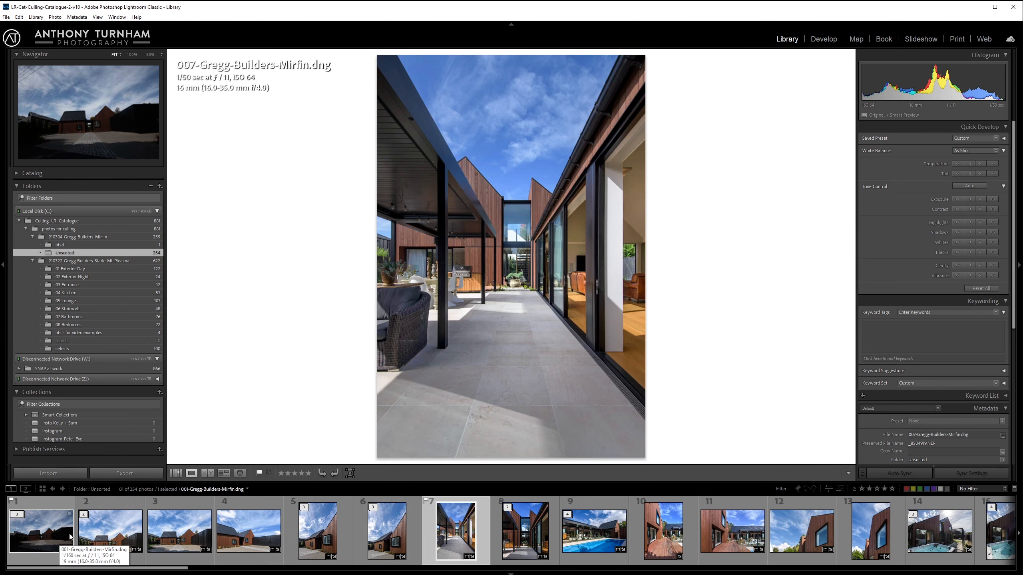
- Expand the stack of 001-Gregg-Builders-Mirfin.dng and view its Copy 2 enlarged
click(16, 515)
click(144, 550)
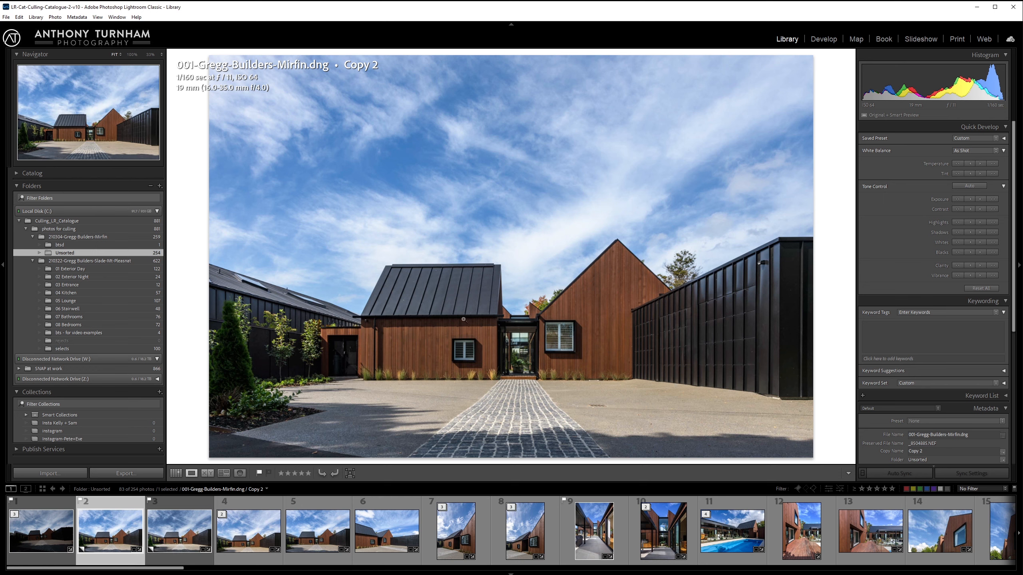
- View the unedited 001-Gregg-Builders-Mirfin.dng, then 002 and 003, one after another in the enlarged view
click(65, 544)
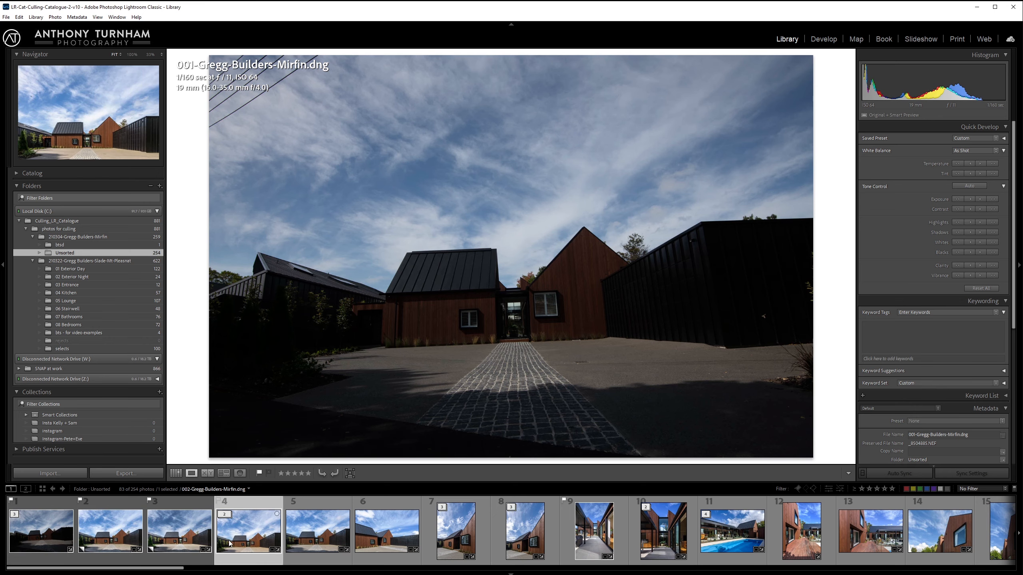
click(248, 531)
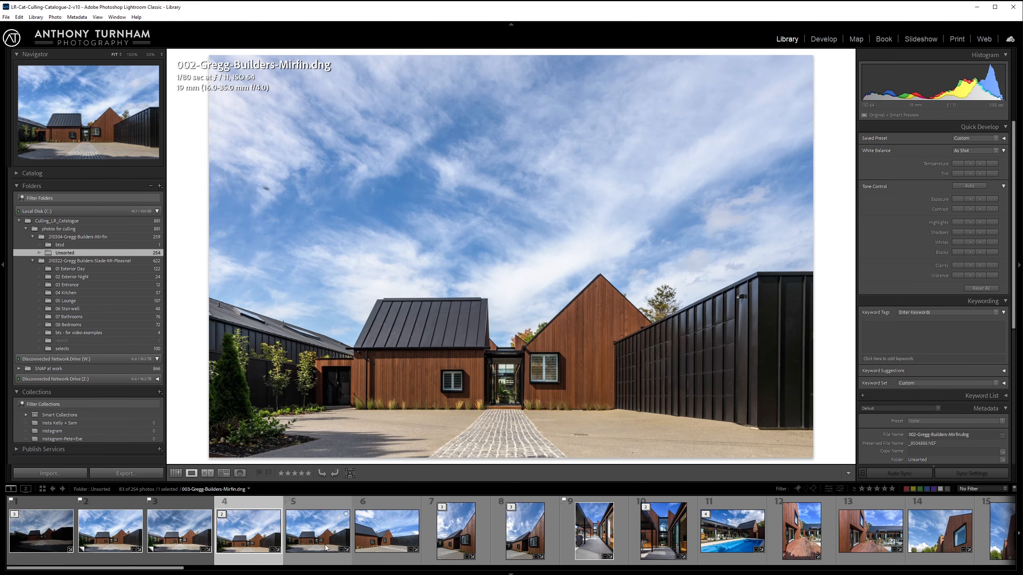
click(318, 531)
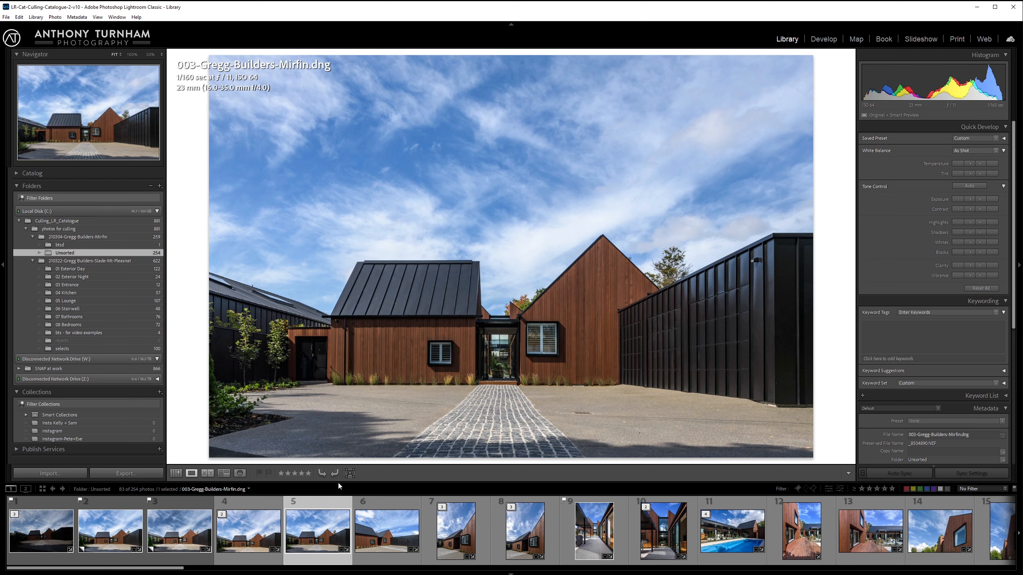
- Compare the unedited 001-Gregg-Builders-Mirfin.dng repeatedly with its edited Copy 2 and Copy 3 in the enlarged view
click(53, 540)
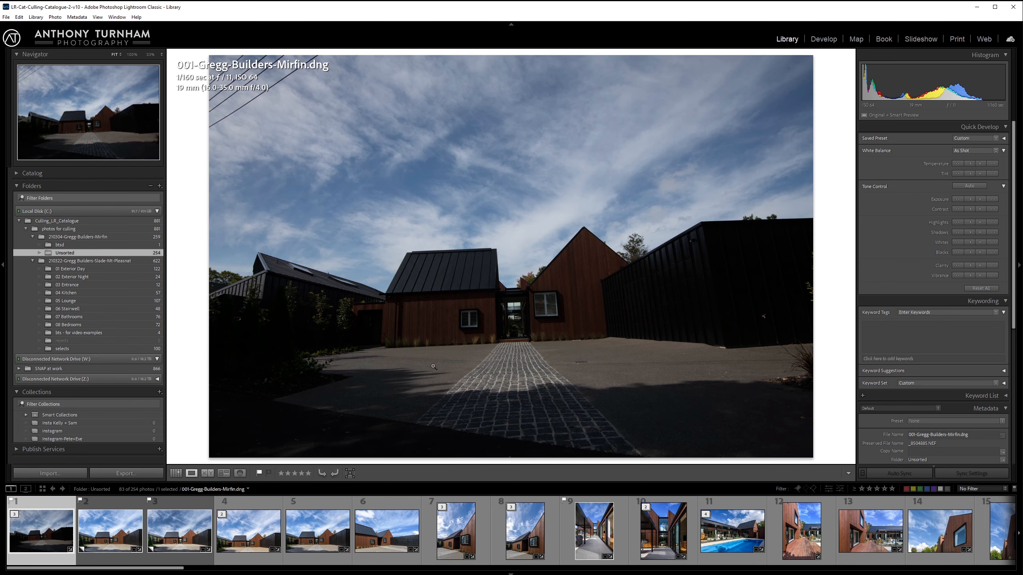
click(116, 527)
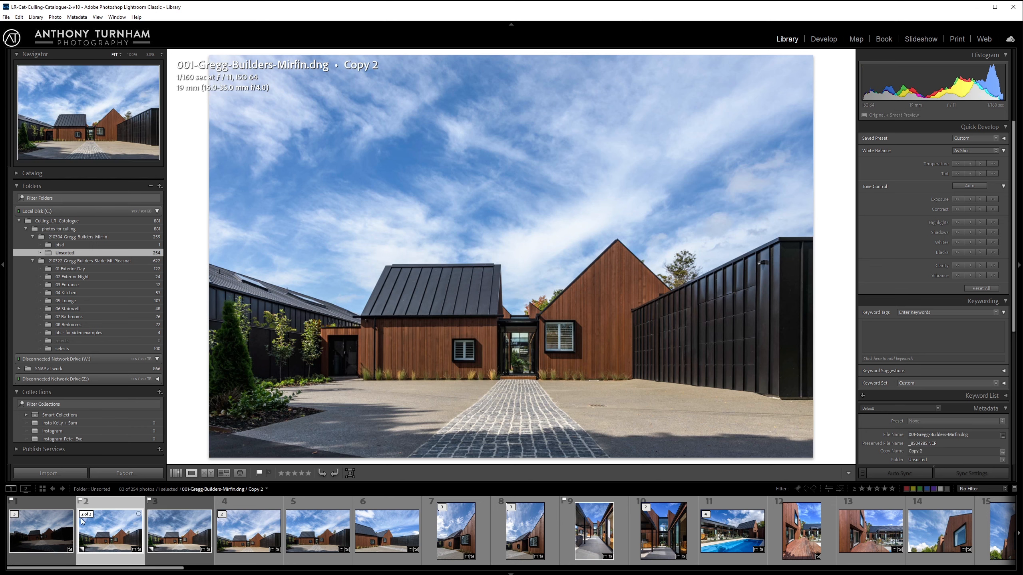
key(Left)
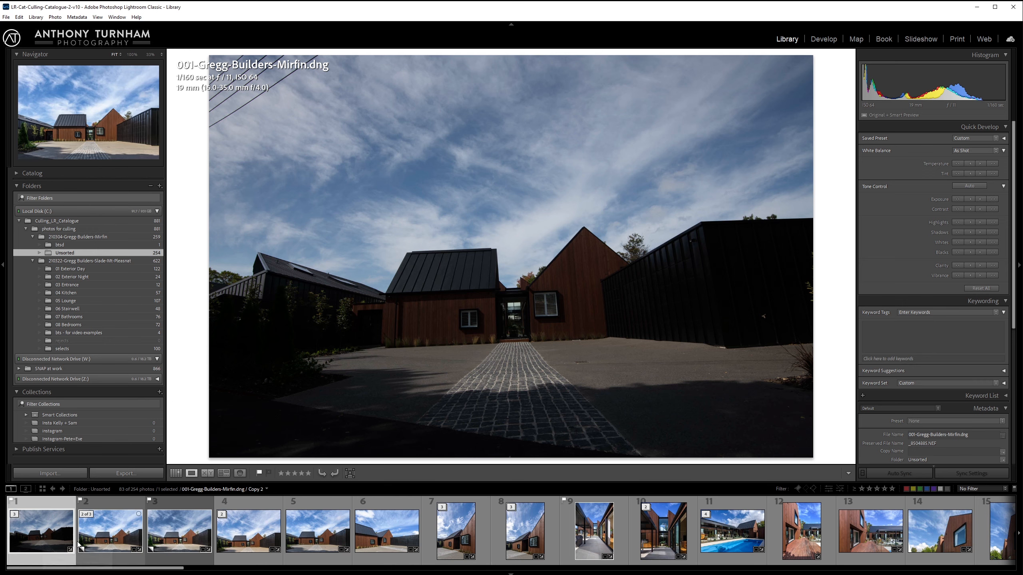
click(191, 530)
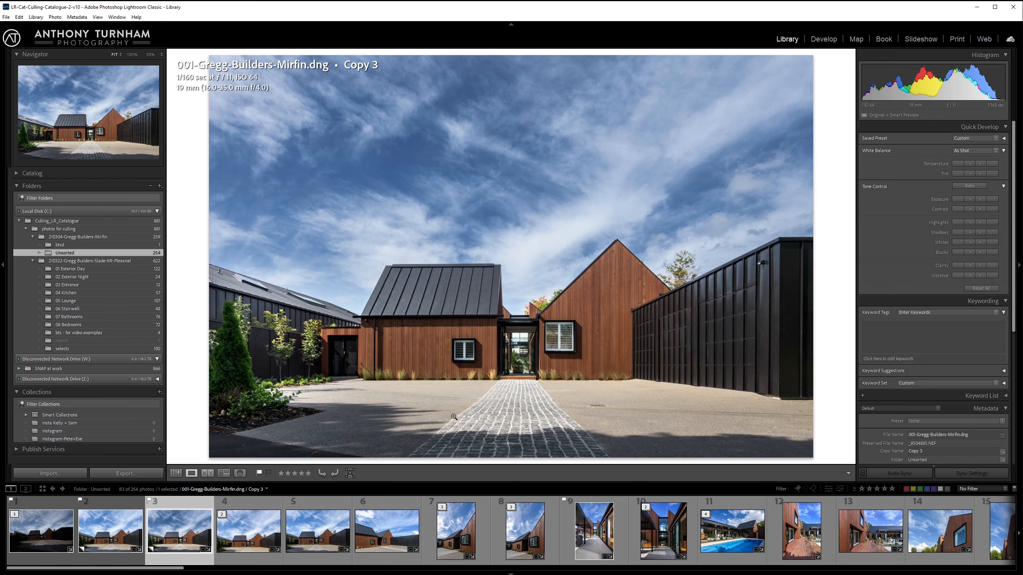
click(45, 544)
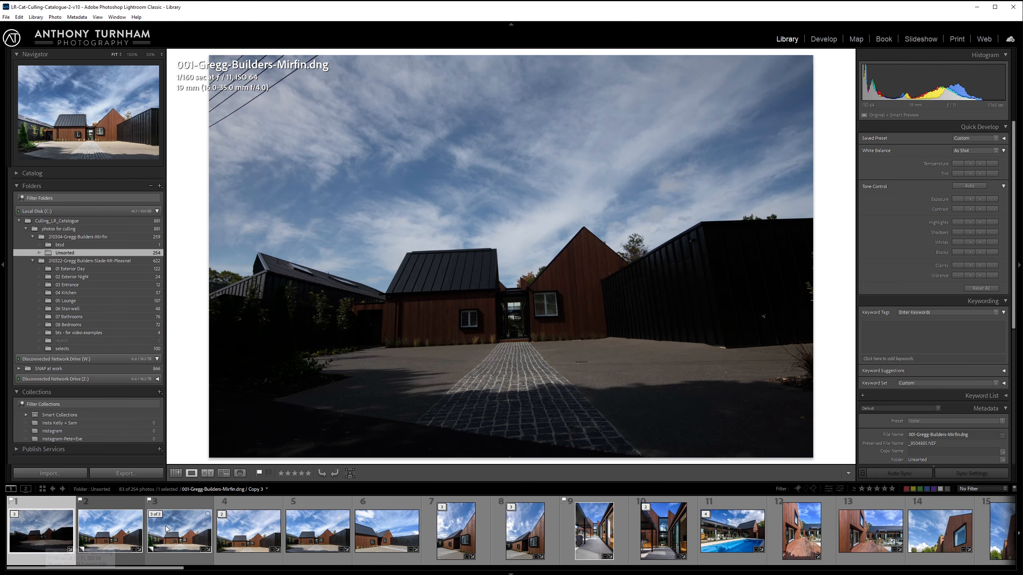
click(177, 534)
click(46, 534)
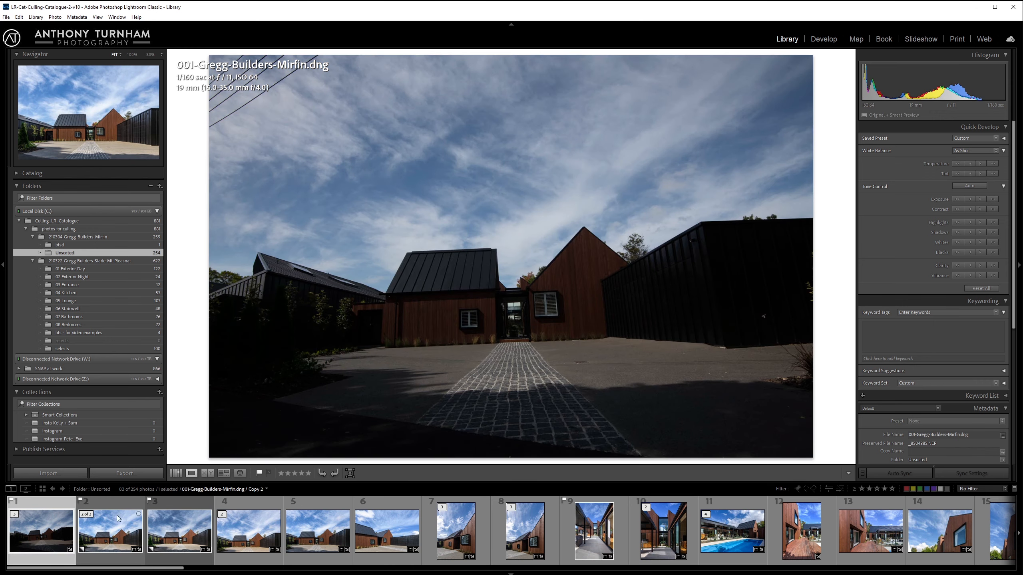
- Open the unedited 001-Gregg-Builders-Mirfin.dng in the Develop module in full screen and compare it with Copy 2, 002 and 003
click(824, 39)
key(shift+f)
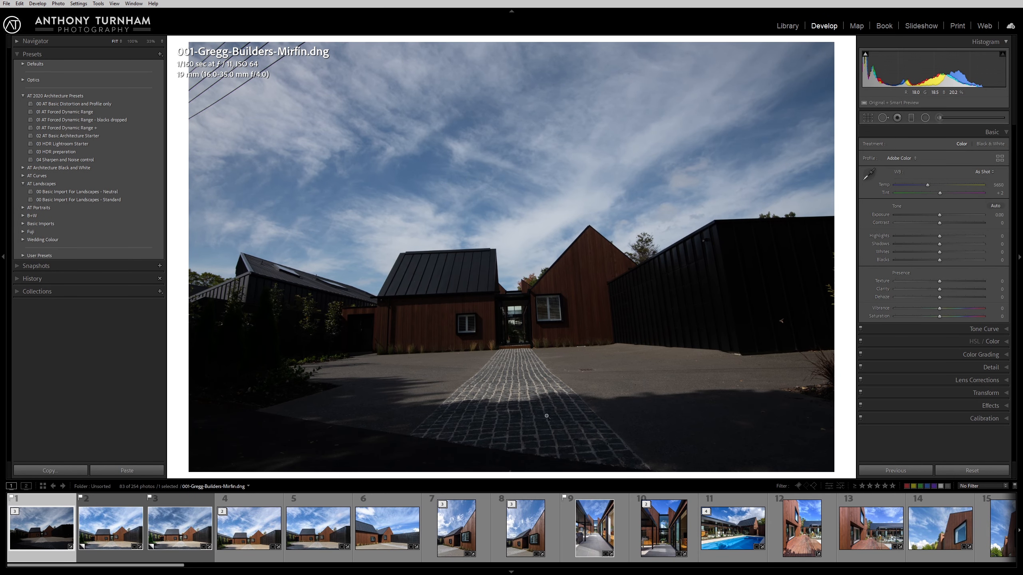
key(Right)
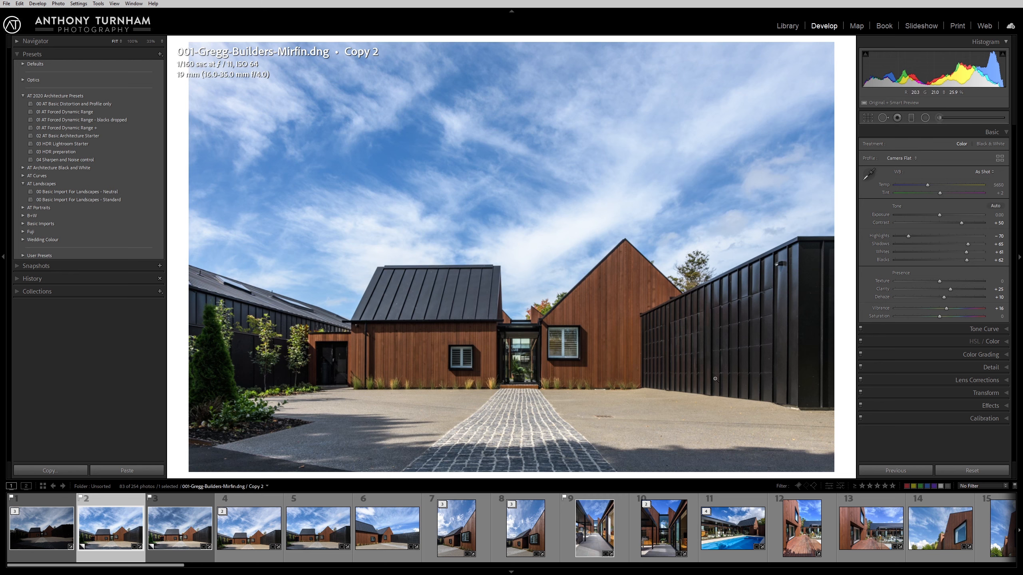
click(256, 533)
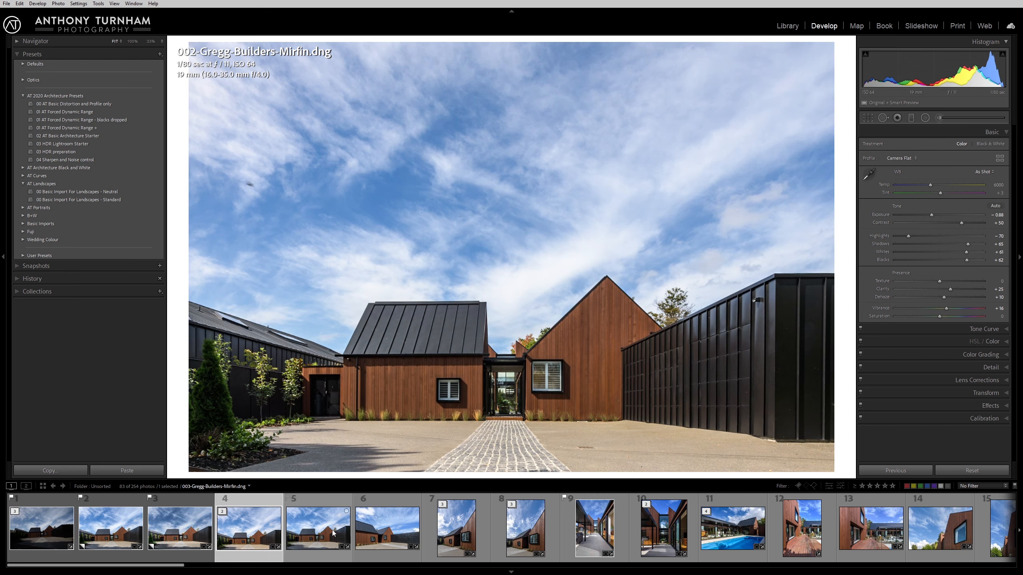
click(316, 528)
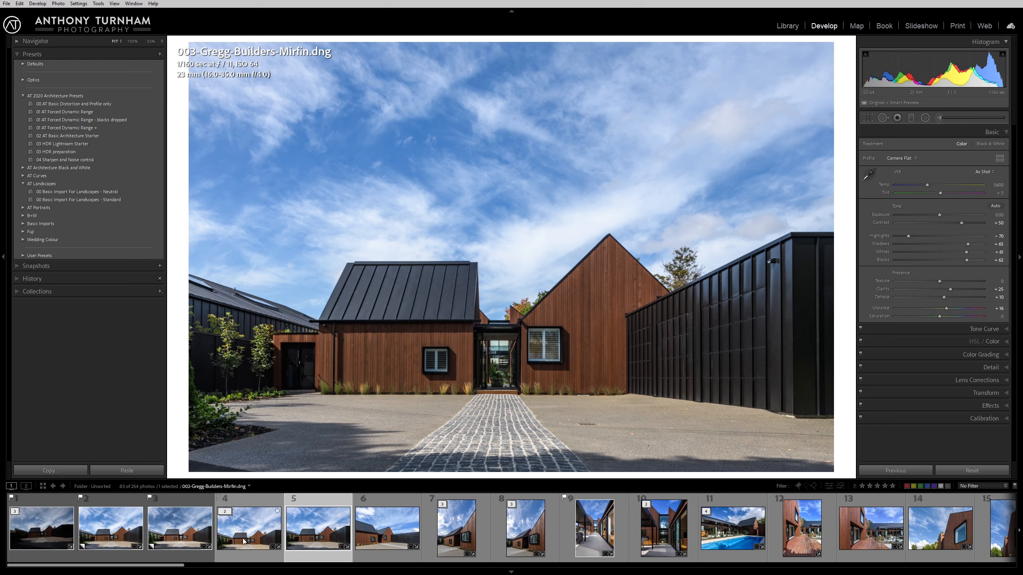
click(97, 534)
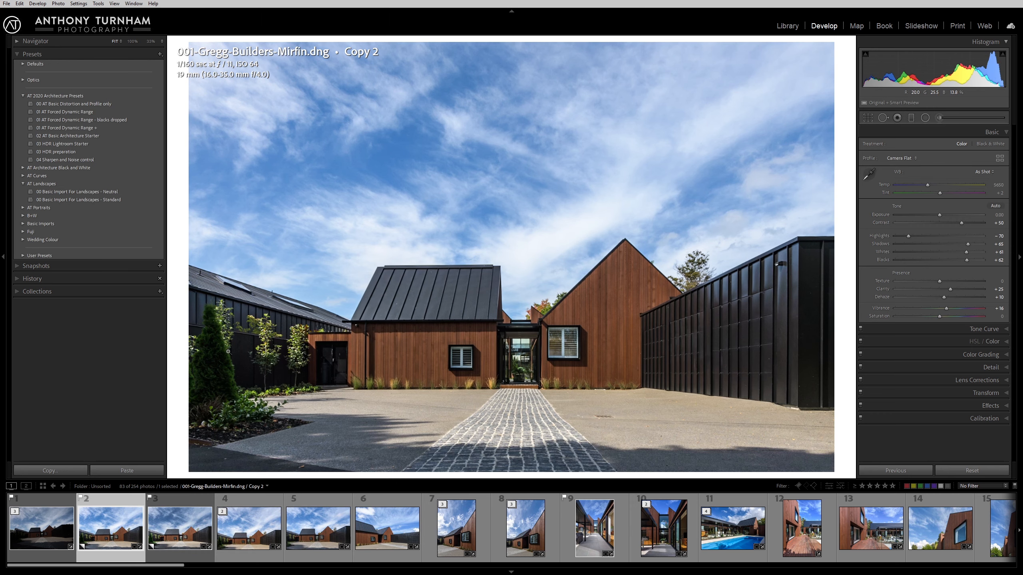
key(Left)
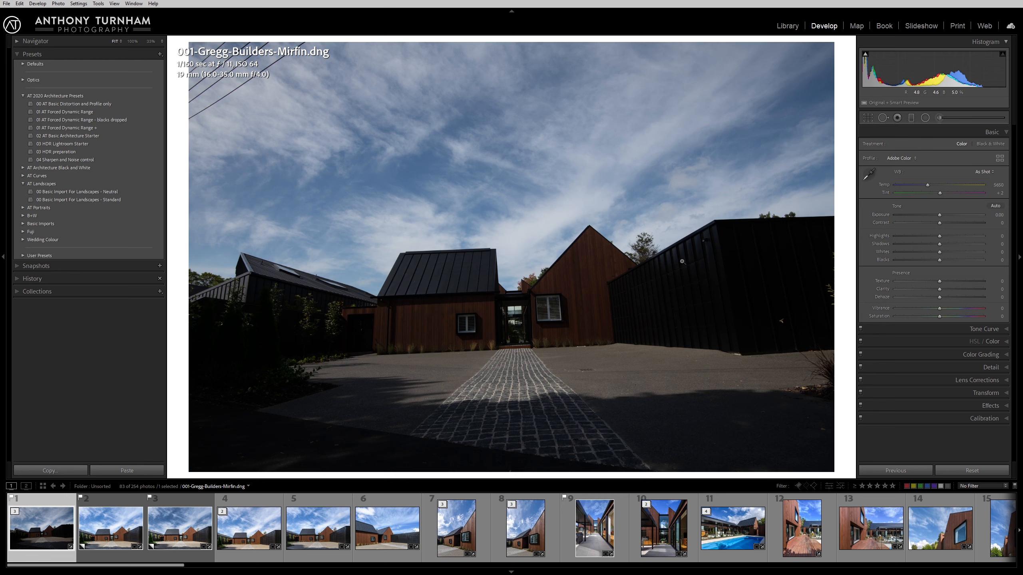
- Compare the Camera Flat and Camera Neutral profiles on the unedited 001 photo and apply Camera Flat
click(911, 165)
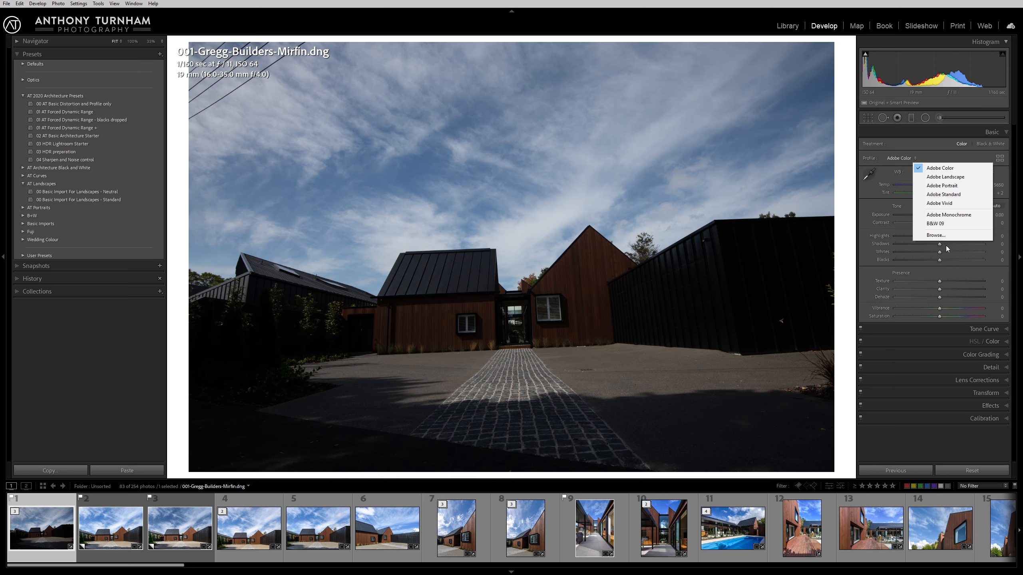
click(938, 235)
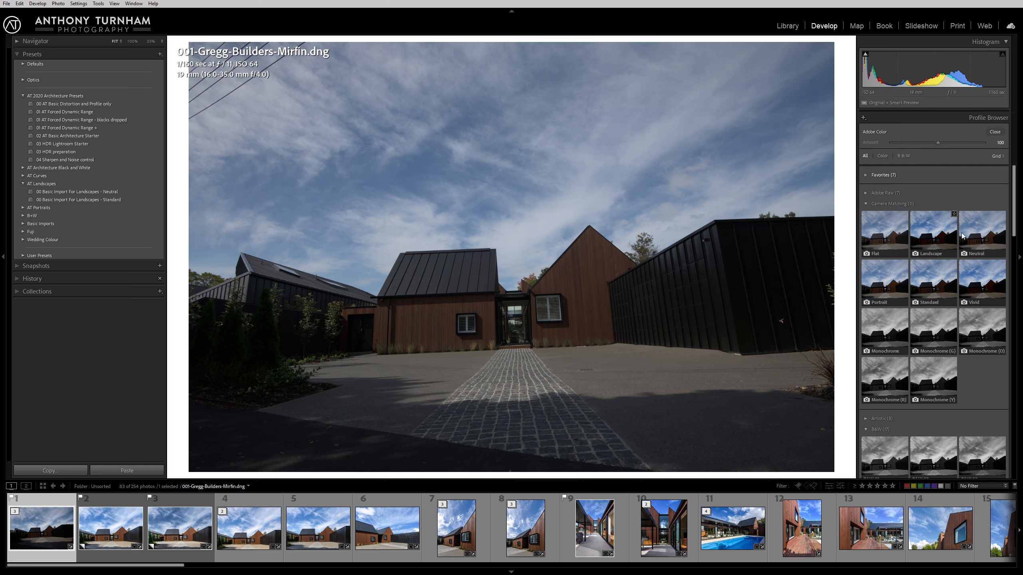
click(894, 239)
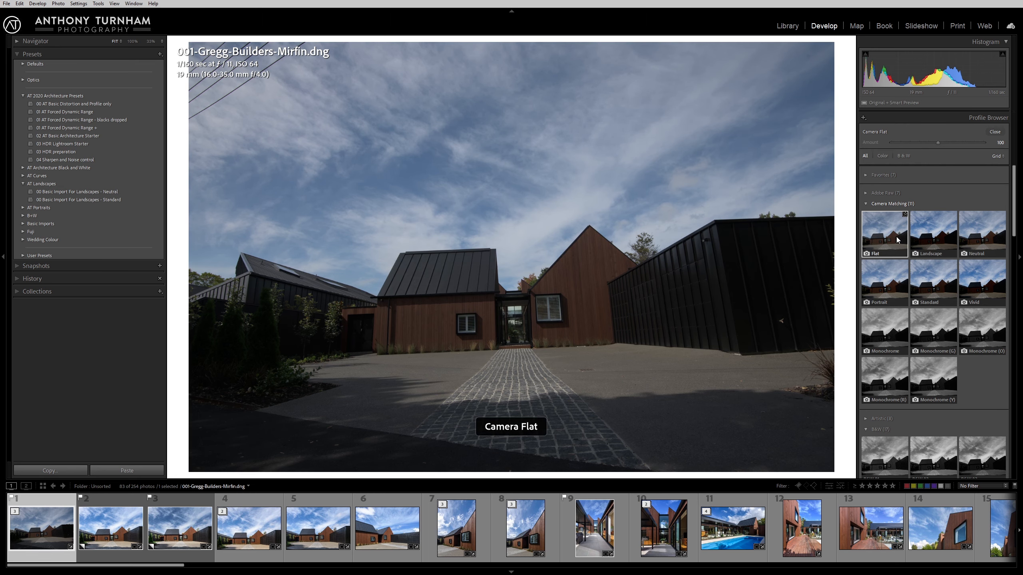
click(963, 237)
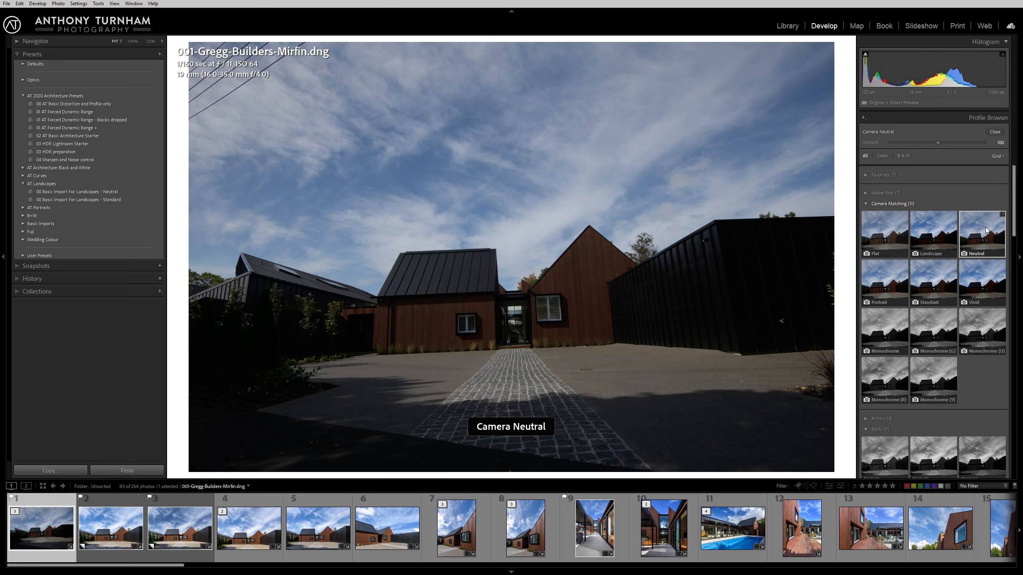
click(882, 240)
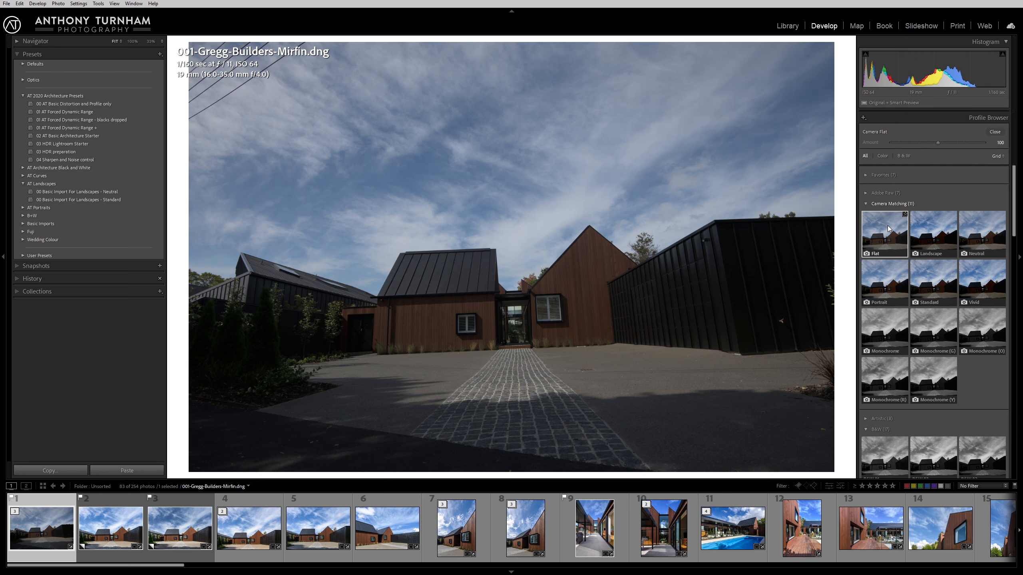
click(994, 131)
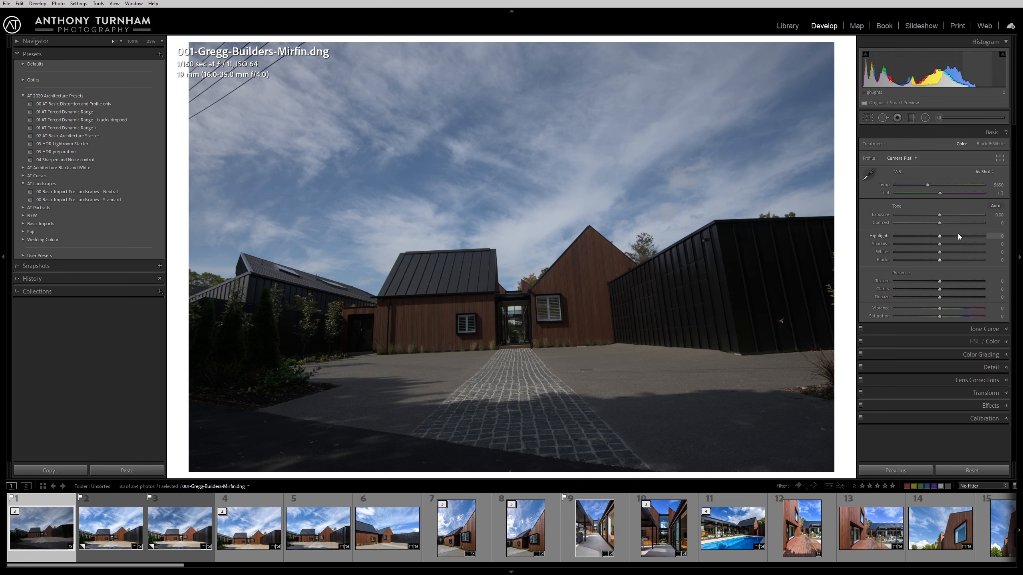
- Set the photo's Highlights to -91, Shadows +73, Whites +64, Blacks +100, Contrast +58, Clarity +13 and Vibrance +6
drag(941, 235, 991, 266)
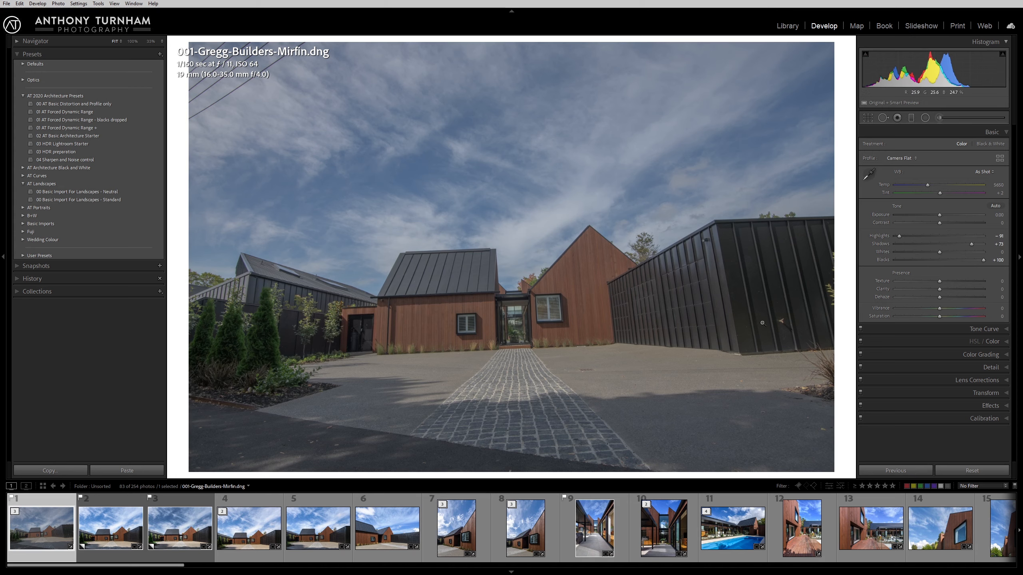
drag(938, 251, 961, 252)
drag(974, 254, 970, 254)
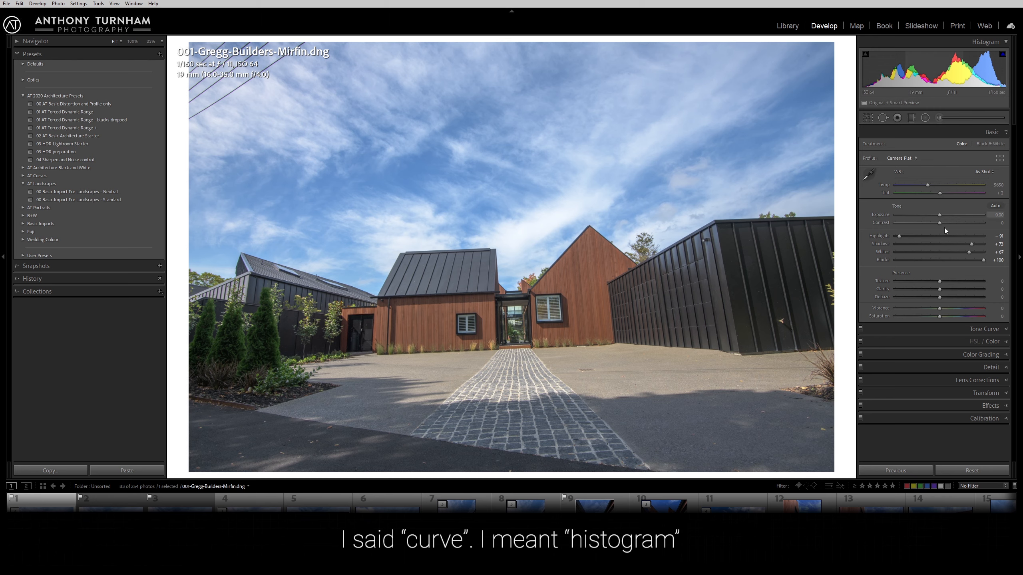
drag(968, 253, 967, 252)
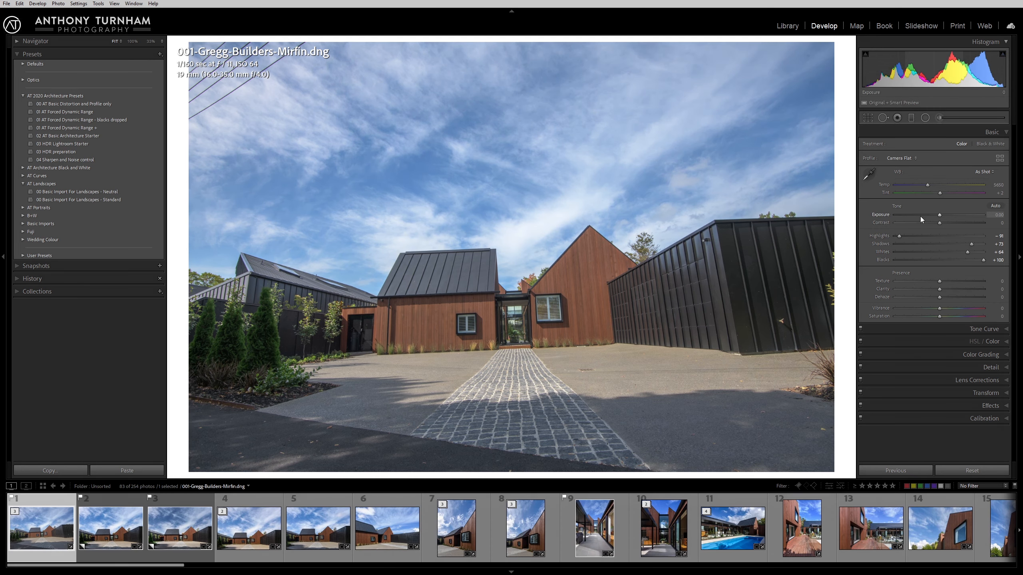
drag(939, 223, 964, 226)
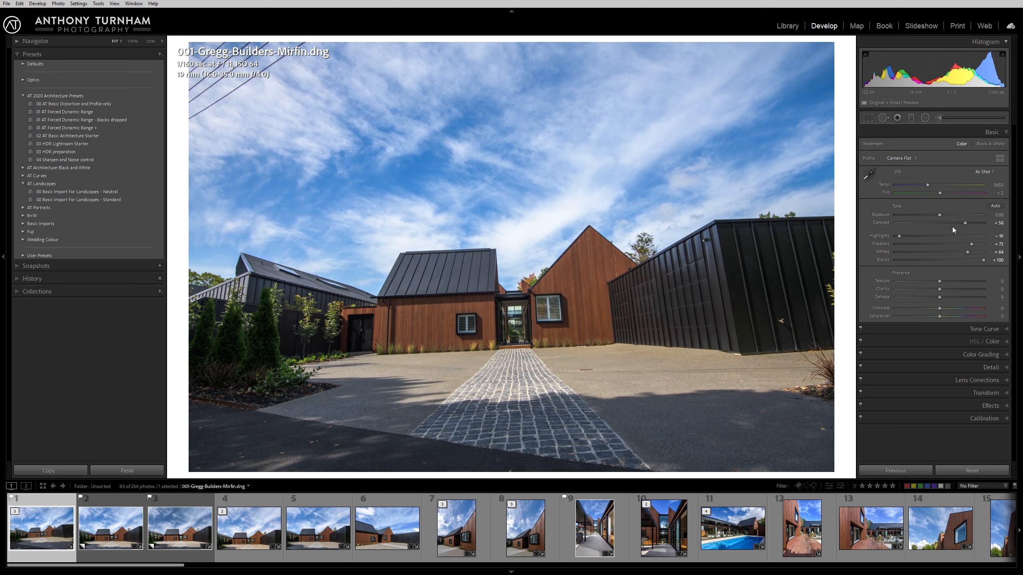
drag(935, 290, 945, 308)
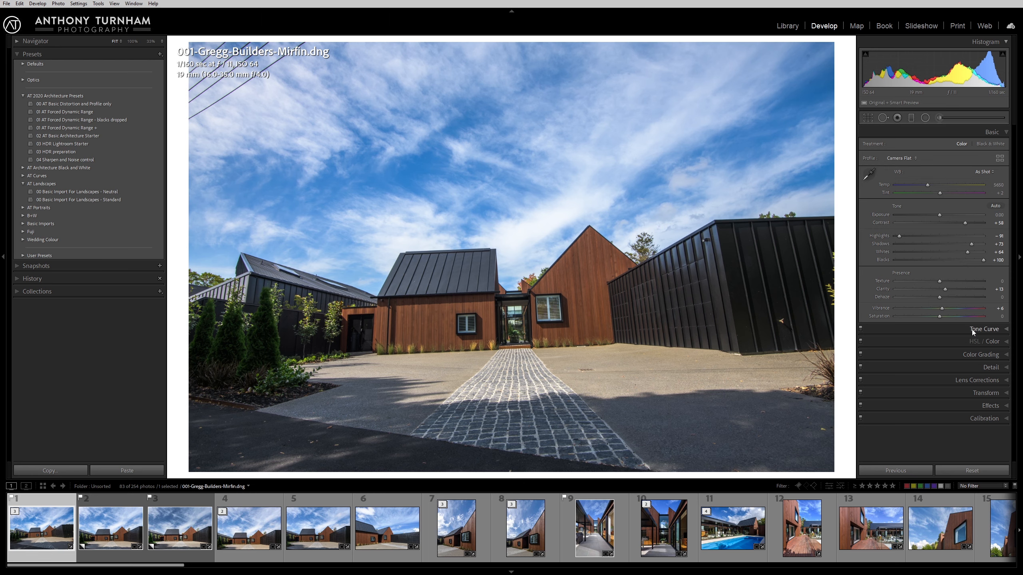
- Reset all adjustments to see the unedited photo, then undo the reset
click(983, 468)
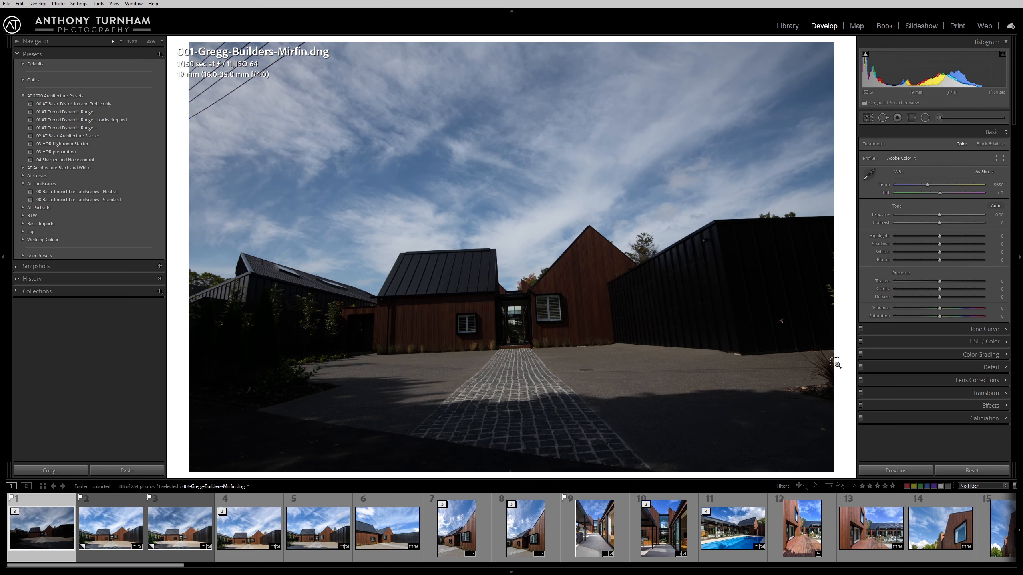
key(ctrl+z)
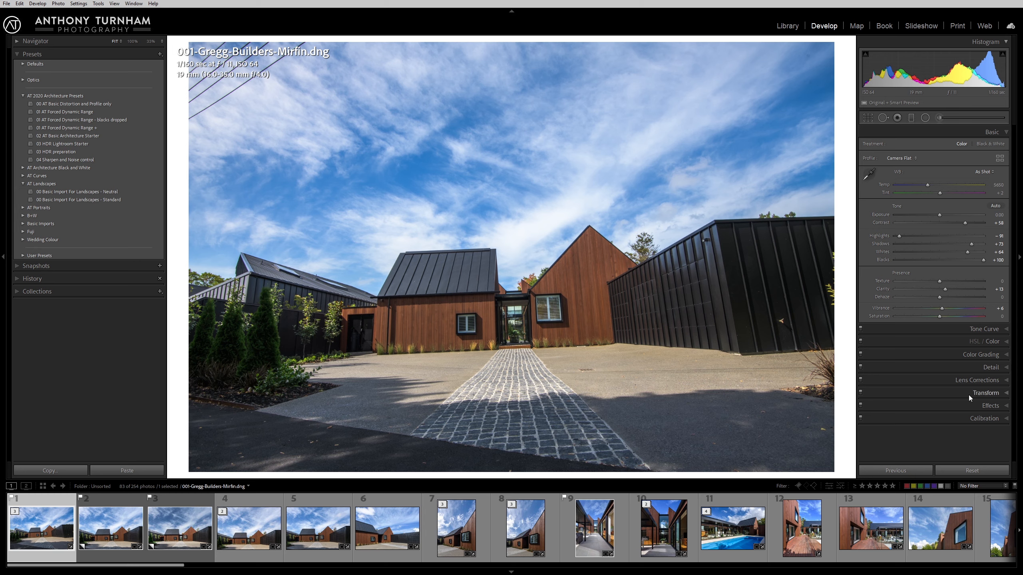
- Apply the Auto Upright perspective correction and crop in from the photo's edges at the original aspect ratio
click(997, 397)
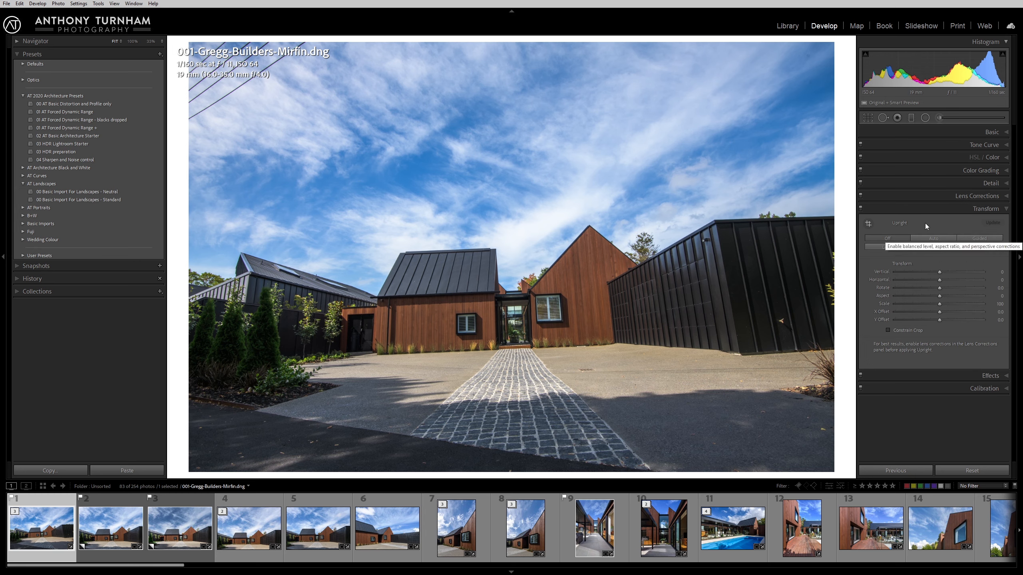
click(946, 241)
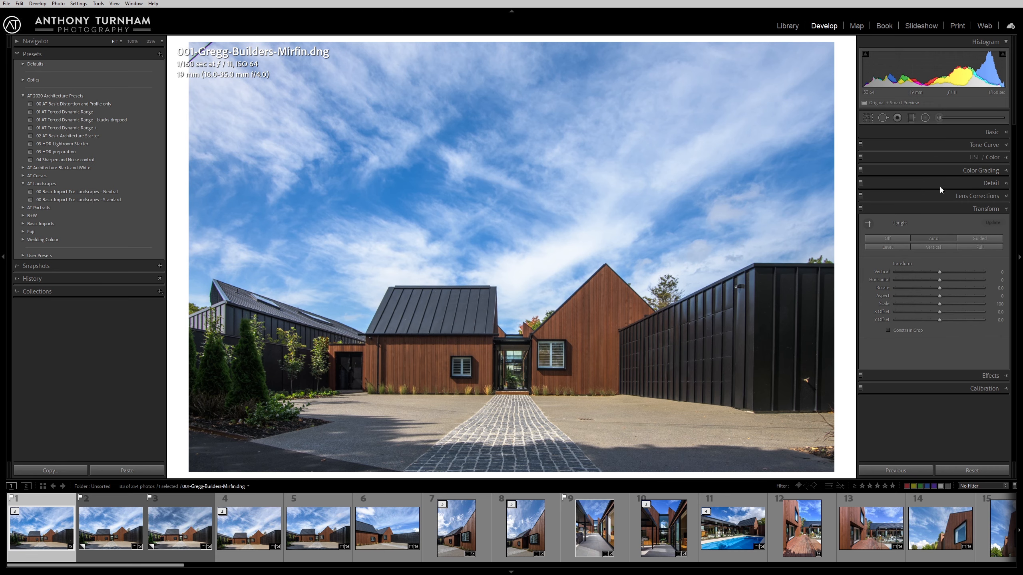
click(869, 117)
drag(793, 42, 793, 59)
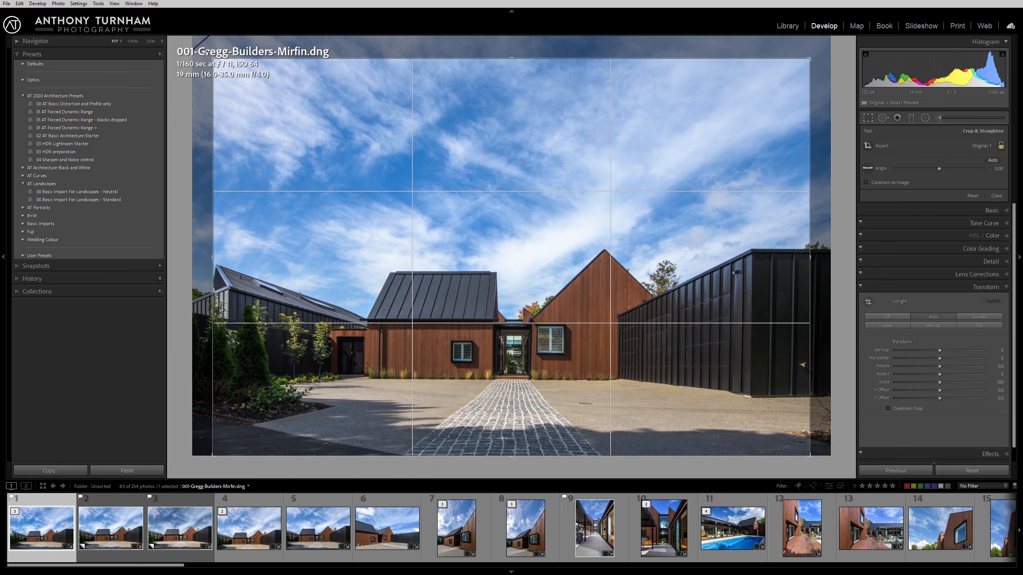
key(Return)
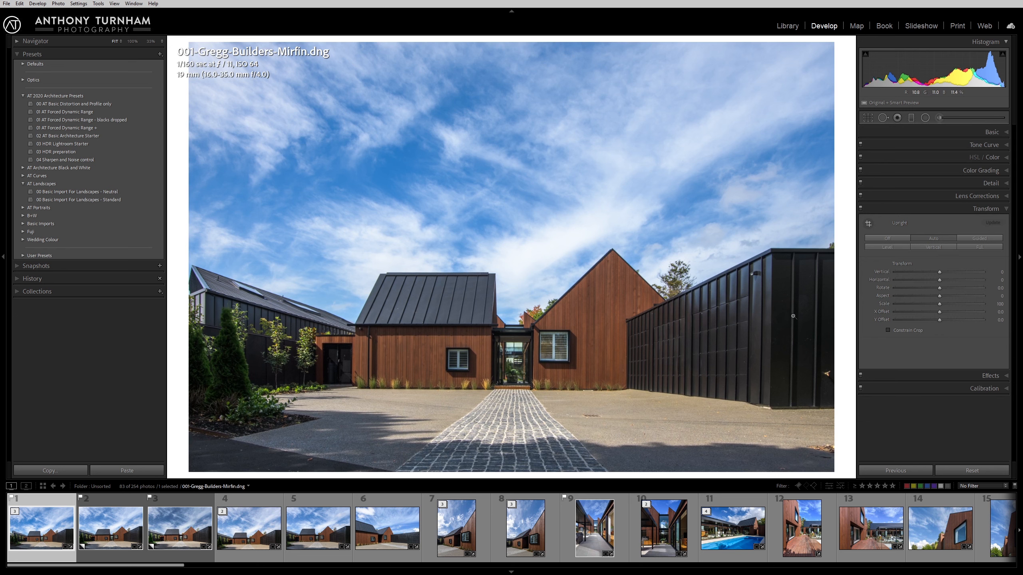
- Review the Basic and Transform settings of the edited photo, then open the lens profile correction options
key(ctrl+1)
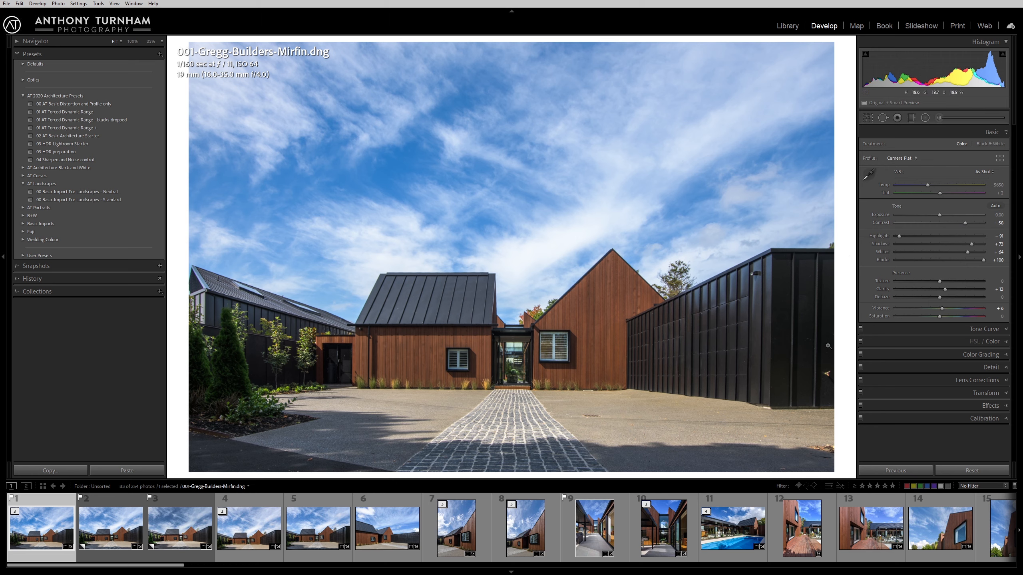
click(985, 393)
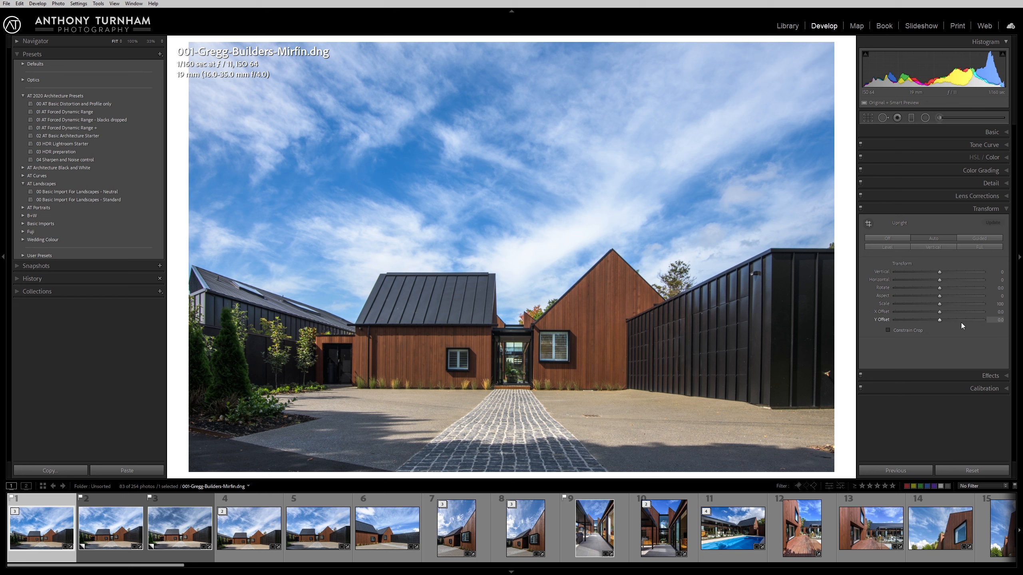
click(999, 196)
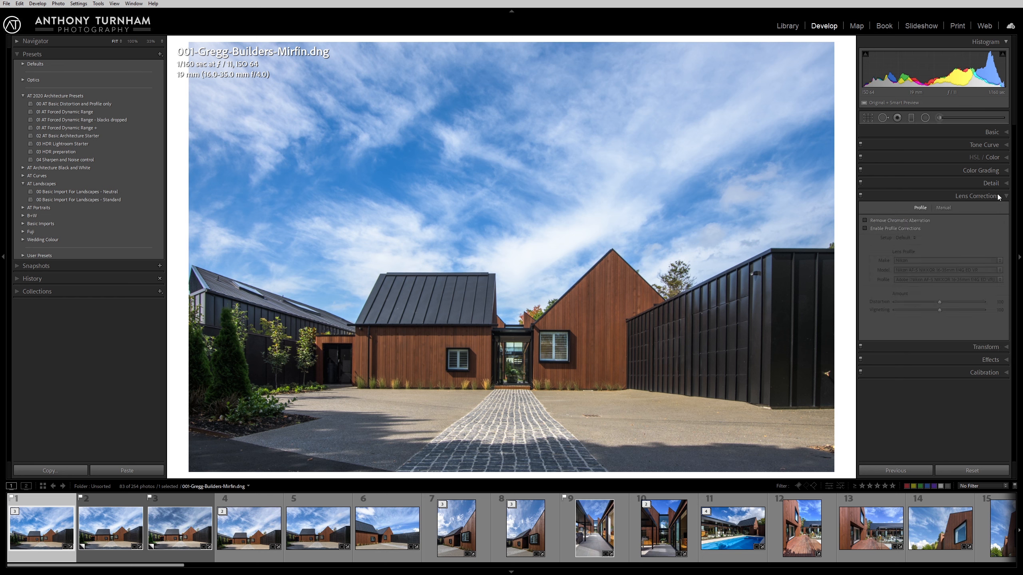
- Turn on Remove Chromatic Aberration and Enable Profile Corrections, toggling the profile corrections to compare the photo with and without them
click(866, 220)
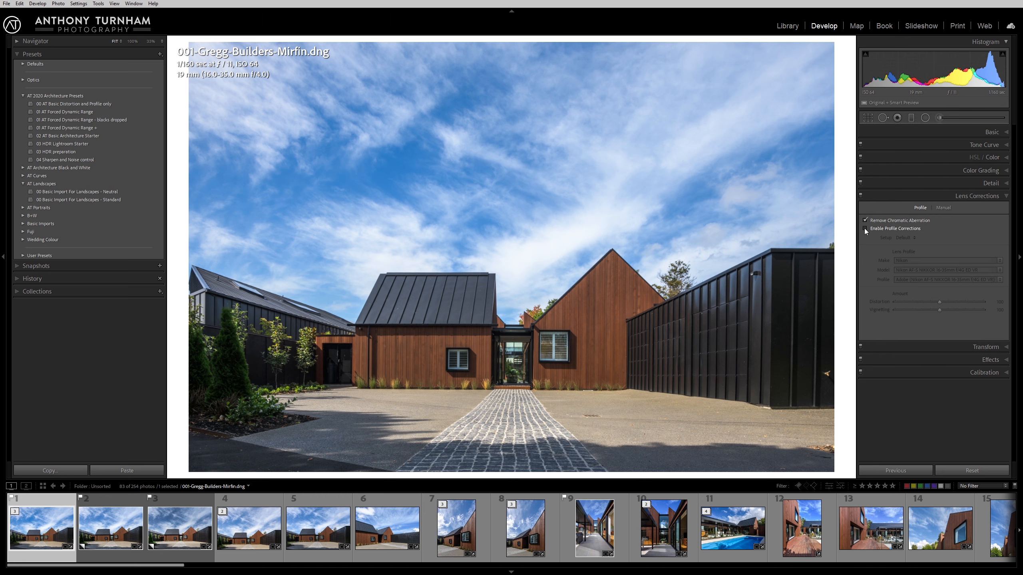
click(865, 229)
click(865, 228)
click(865, 229)
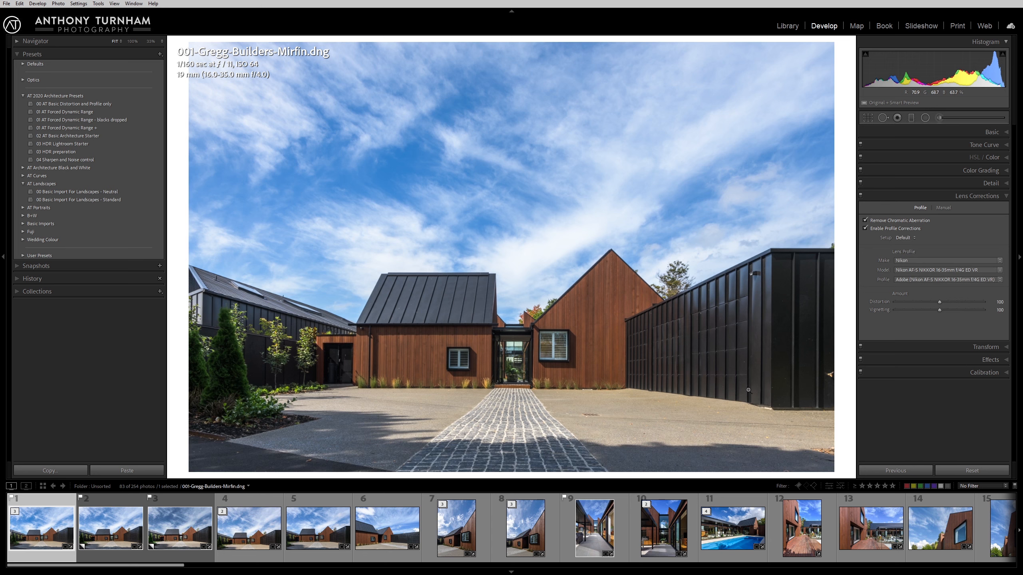
click(875, 230)
click(875, 230)
- Apply Guided Upright with vertical guides on the black building and timber wall corner, and horizontal guides along the timber building's base and eaves
click(985, 134)
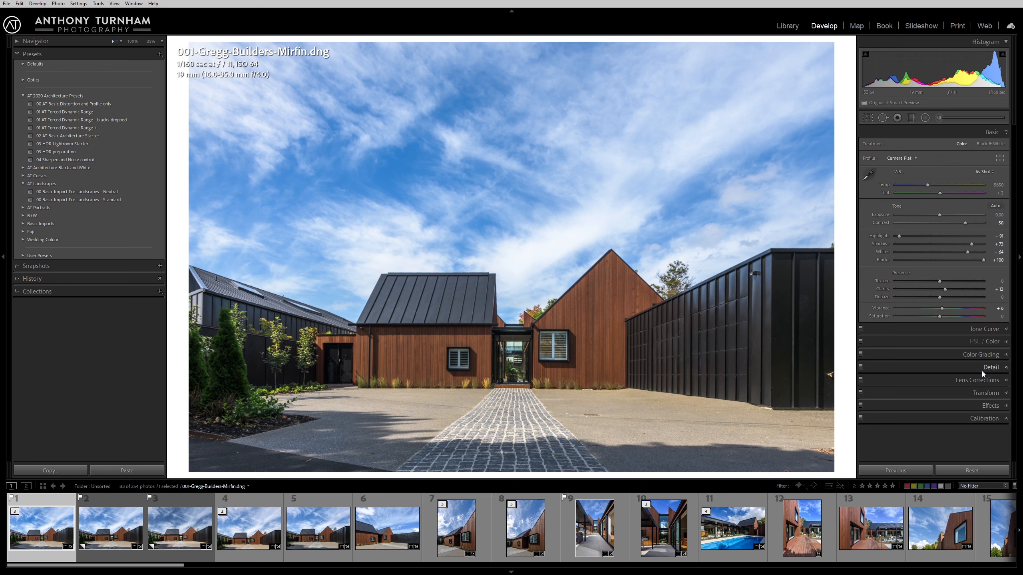
click(993, 394)
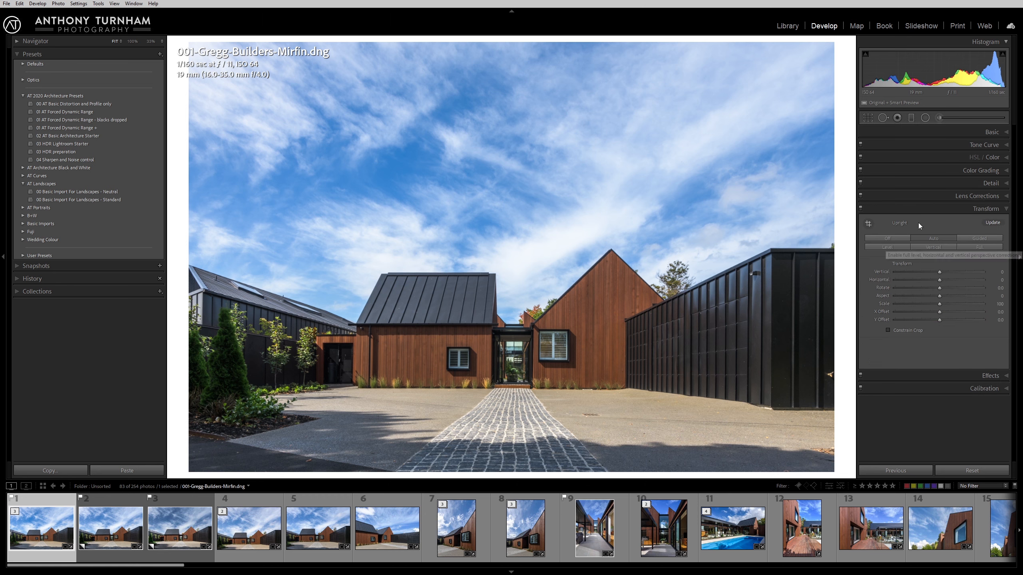
click(990, 238)
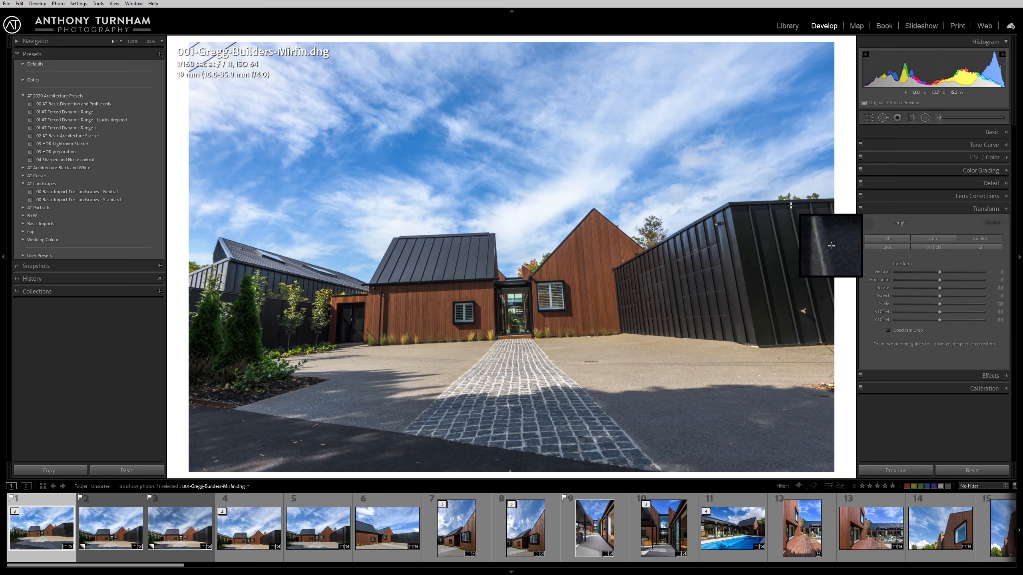
drag(790, 206, 820, 337)
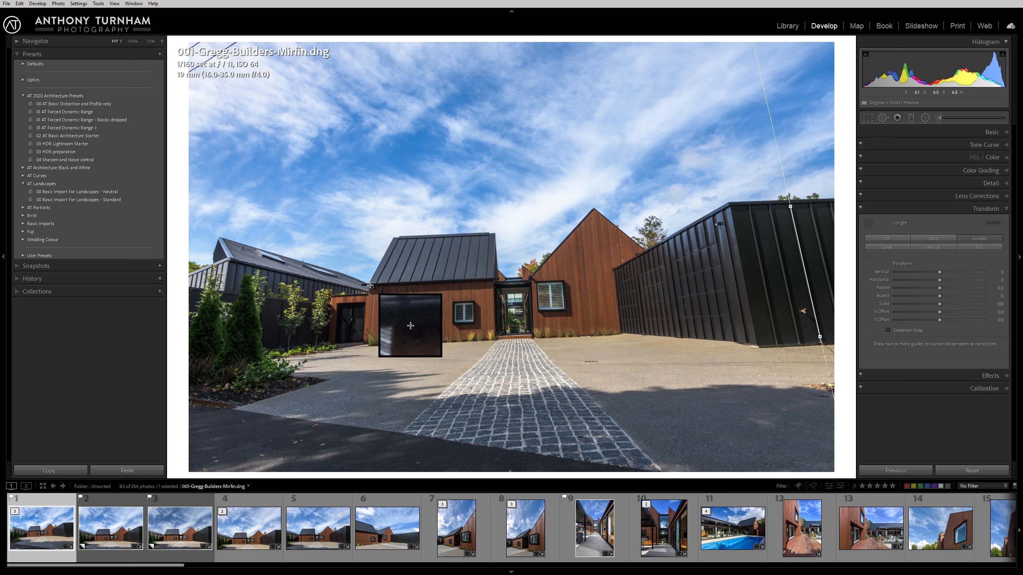
drag(369, 286, 365, 343)
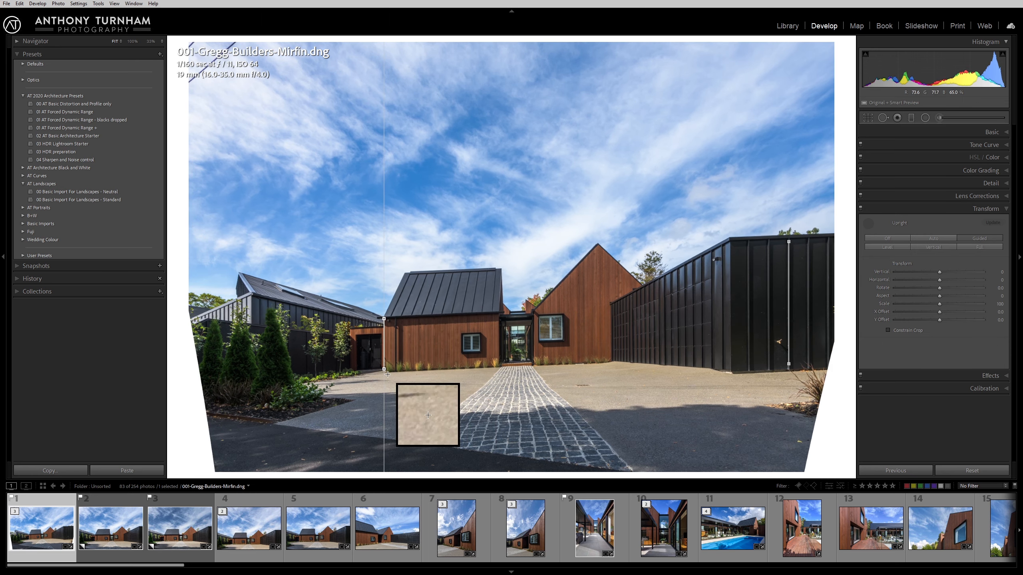
drag(577, 363, 602, 361)
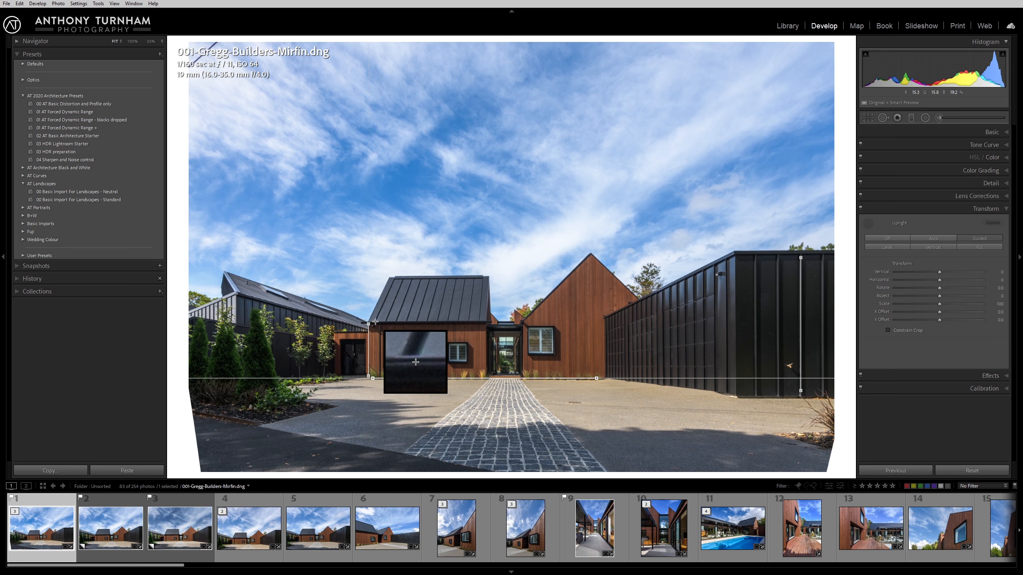
drag(374, 323, 506, 321)
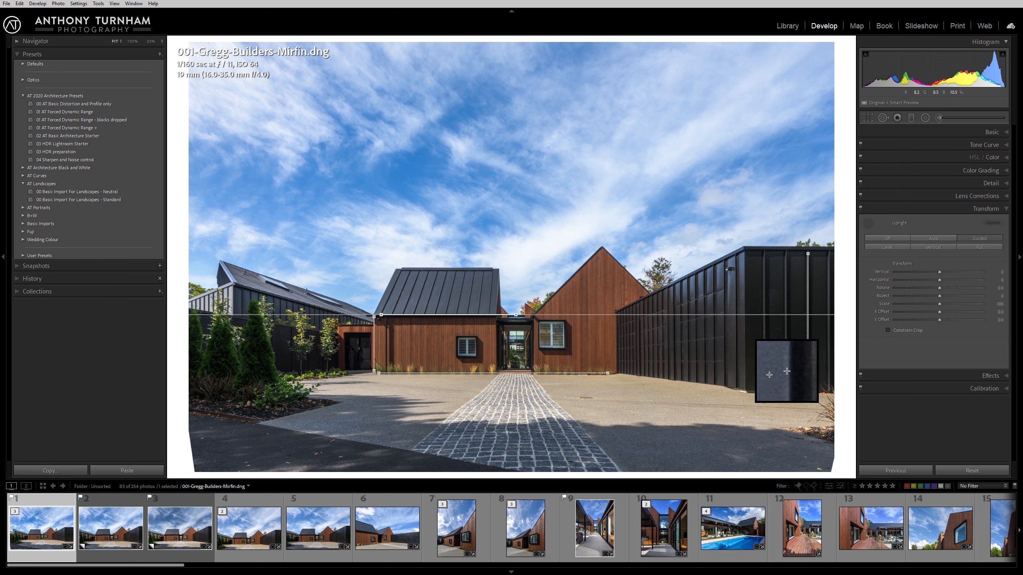
- Crop the photo at its original aspect ratio to exclude the blank edges, repositioning it to centre the entrance and trim the dark foreground
click(869, 118)
drag(539, 64, 558, 87)
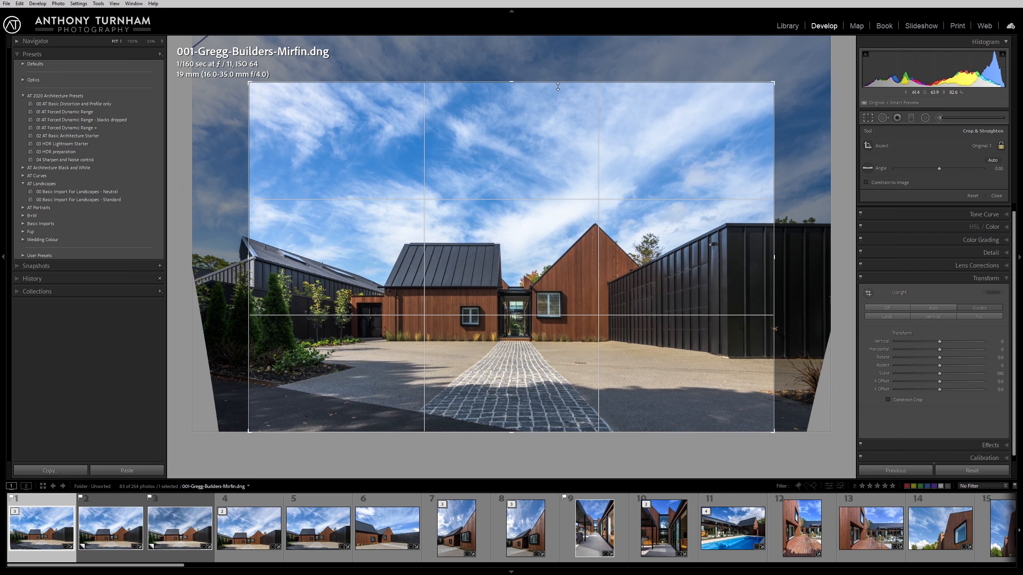
drag(558, 87, 556, 85)
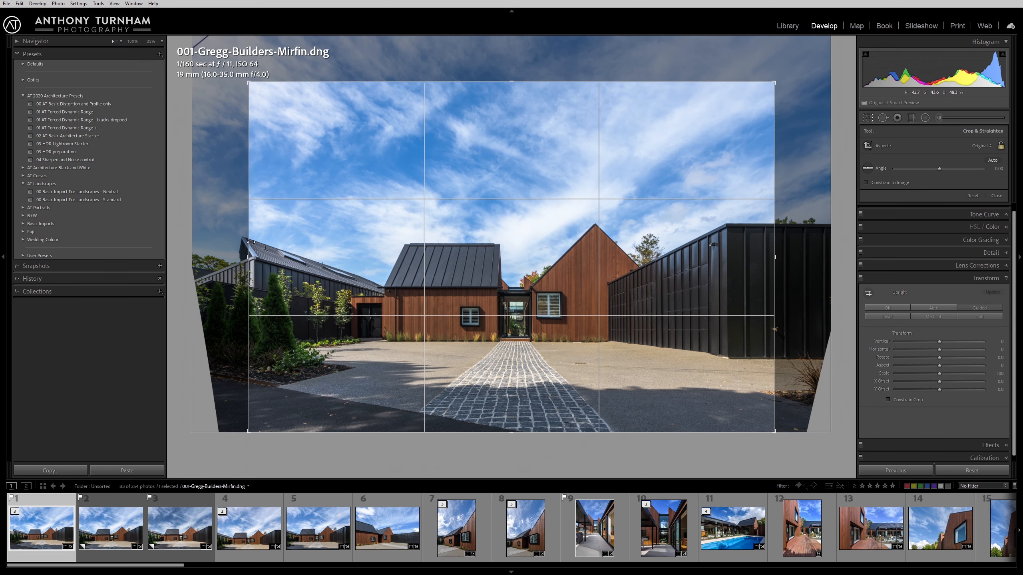
drag(251, 241, 254, 245)
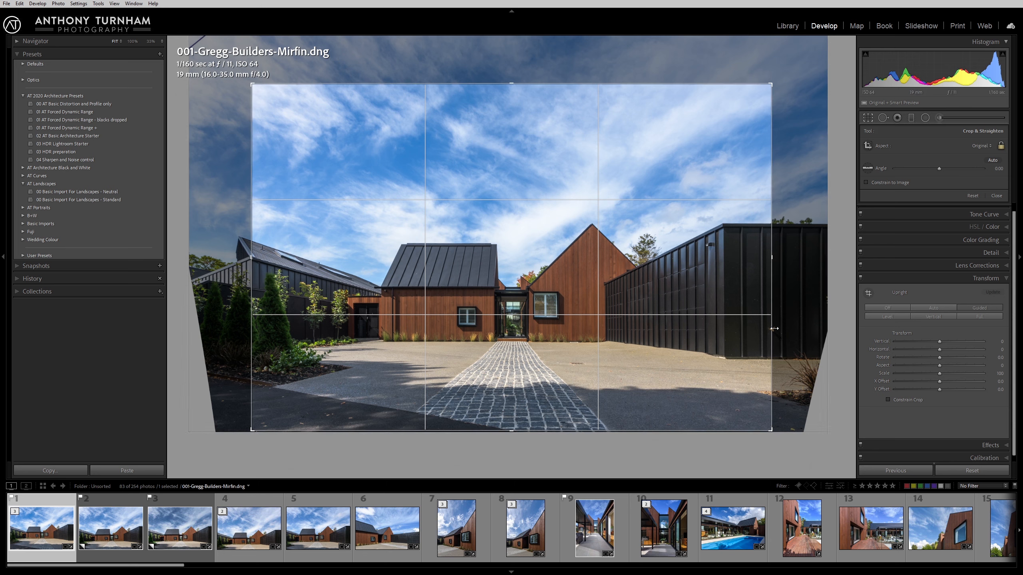
drag(772, 329, 769, 310)
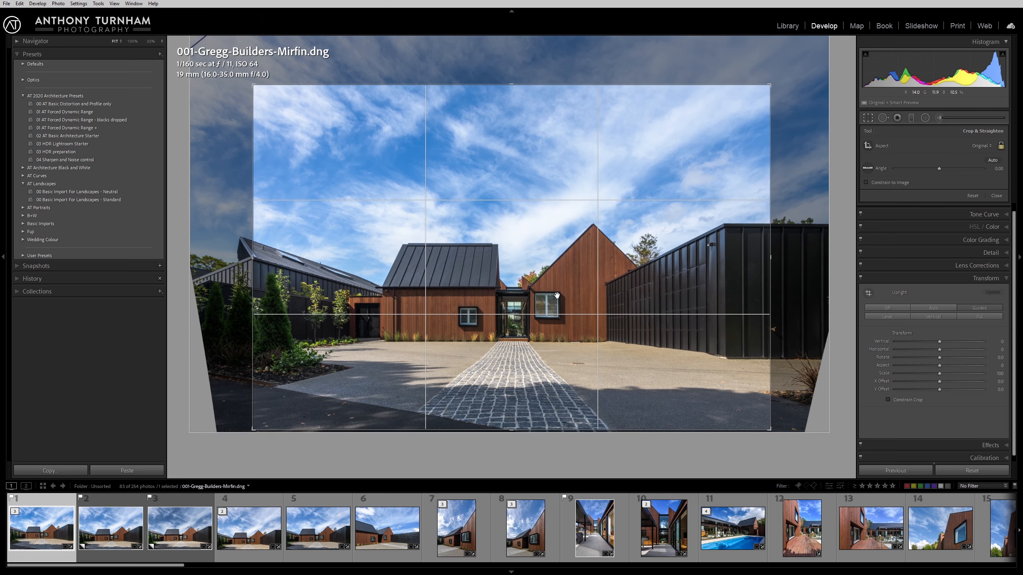
drag(554, 246, 555, 262)
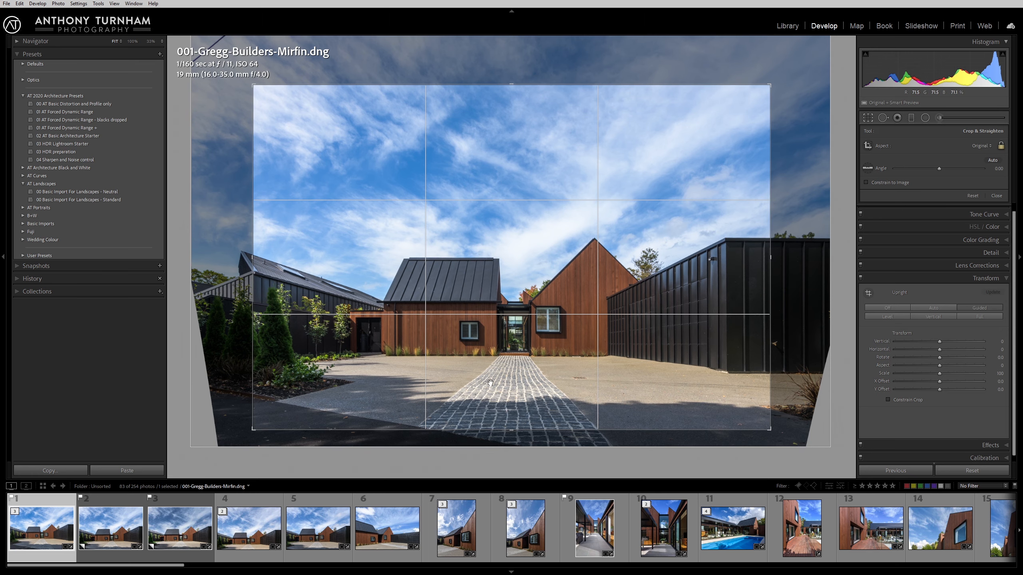
drag(491, 383, 490, 387)
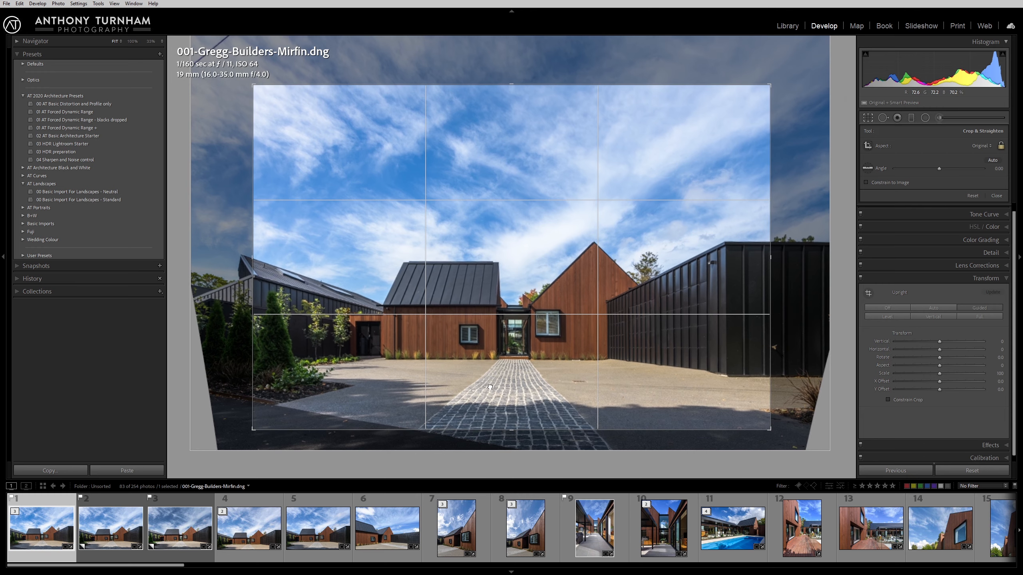
key(Return)
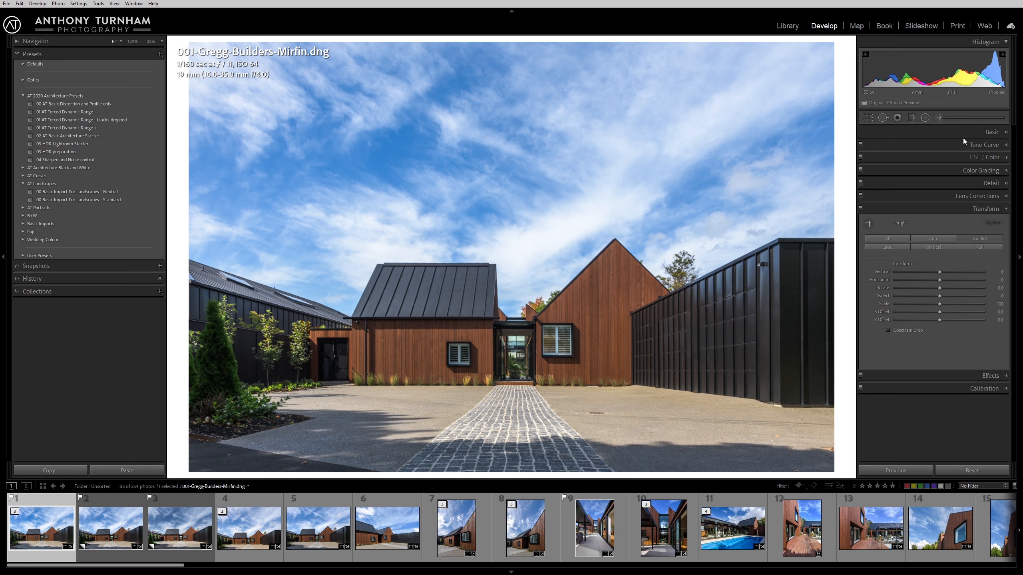
- Heal the drain cover in the driveway with Spot Removal at size 46, feather 48 and opacity 100
click(883, 118)
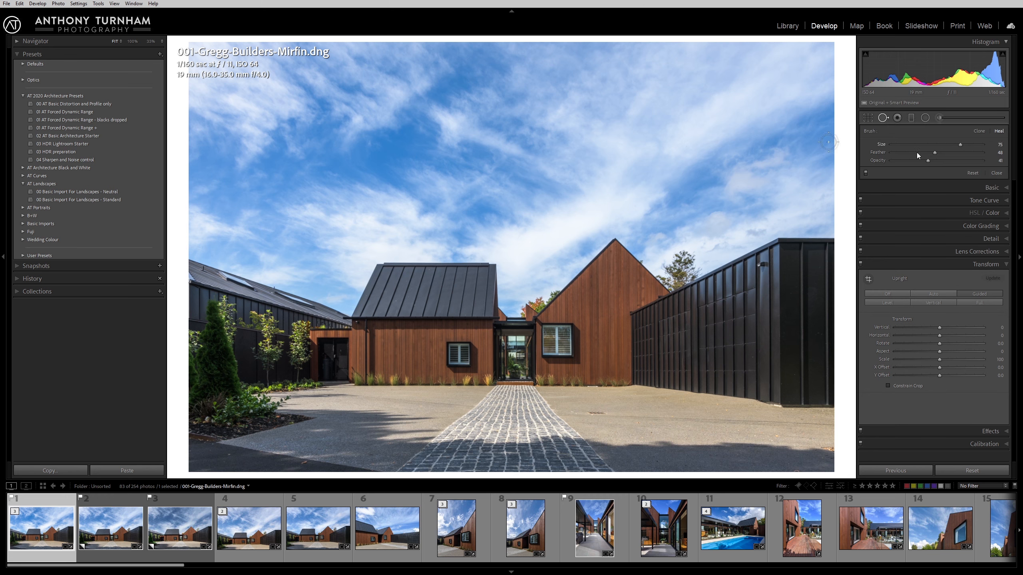
scroll(588, 414, down, 2)
scroll(591, 414, down, 8)
drag(591, 413, 624, 405)
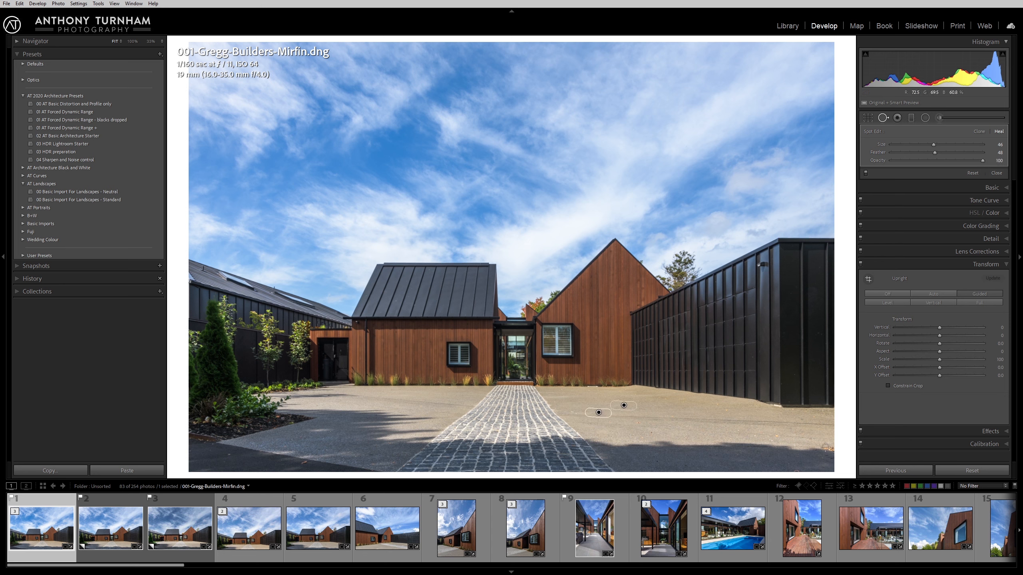
- Heal the remaining small blemishes on the driveway and house facade using a smaller healing brush
drag(834, 448, 832, 449)
click(777, 436)
scroll(726, 410, down, 2)
click(727, 410)
click(718, 405)
click(620, 415)
- Heal away the bit of foliage poking out above the timber gable's right roof slope
drag(647, 117, 678, 411)
drag(698, 200, 464, 296)
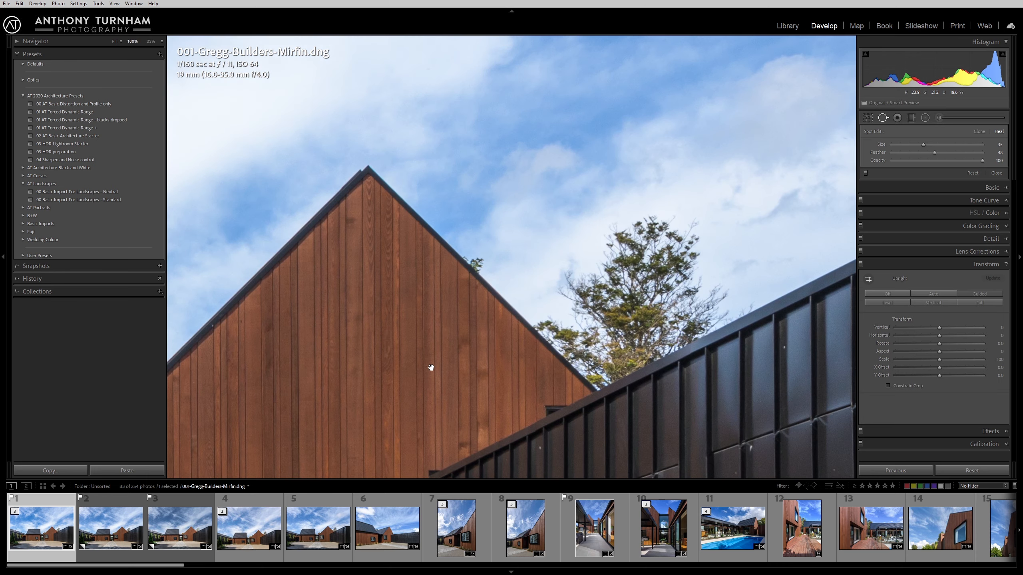
click(475, 263)
scroll(545, 286, down, 2)
scroll(461, 253, down, 4)
click(483, 275)
- Heal the small light specks on the upper part of the black cladding with a size 9 spot
key(z)
key(z)
drag(769, 381, 686, 183)
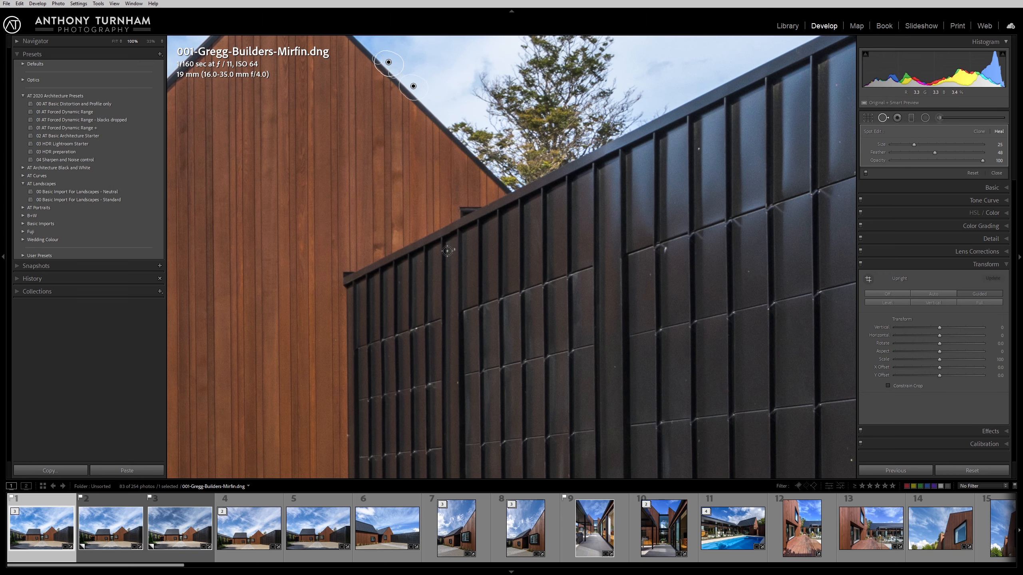
scroll(453, 248, down, 4)
click(700, 159)
drag(791, 166, 611, 183)
click(655, 101)
click(830, 234)
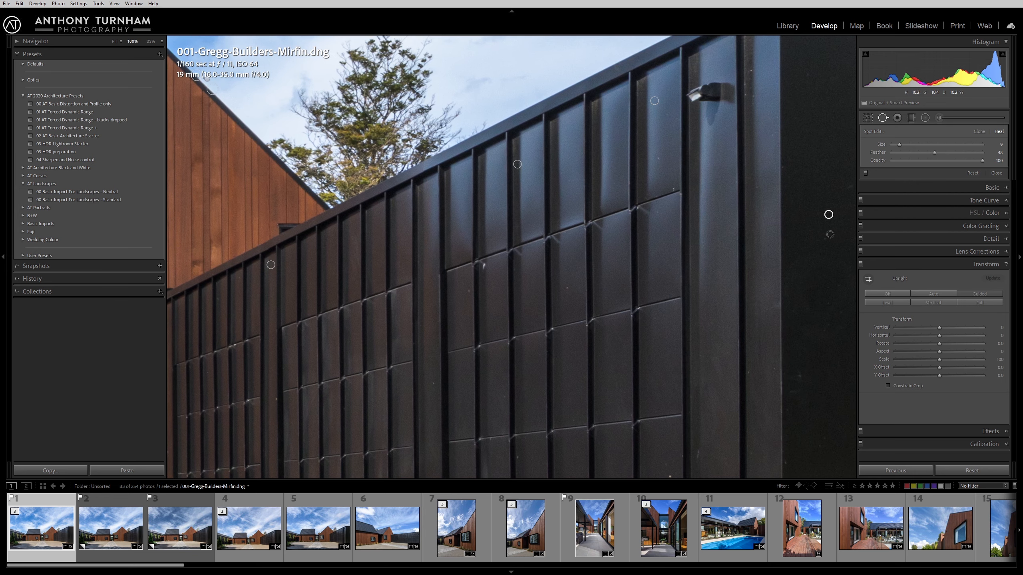
- Heal the specks on the lower black cladding and near the corner's base with a size 10 spot
drag(822, 281, 735, 225)
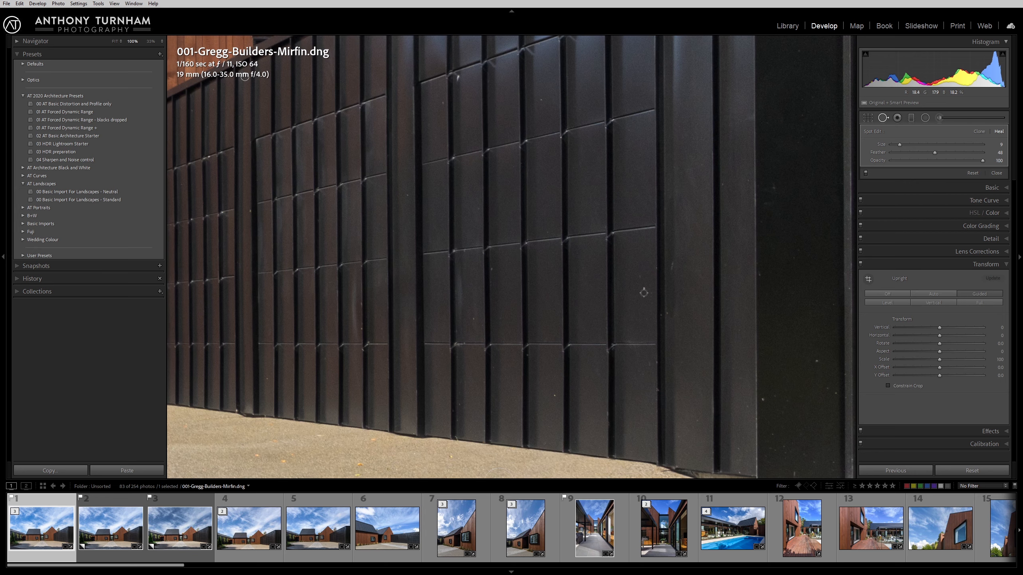
click(815, 358)
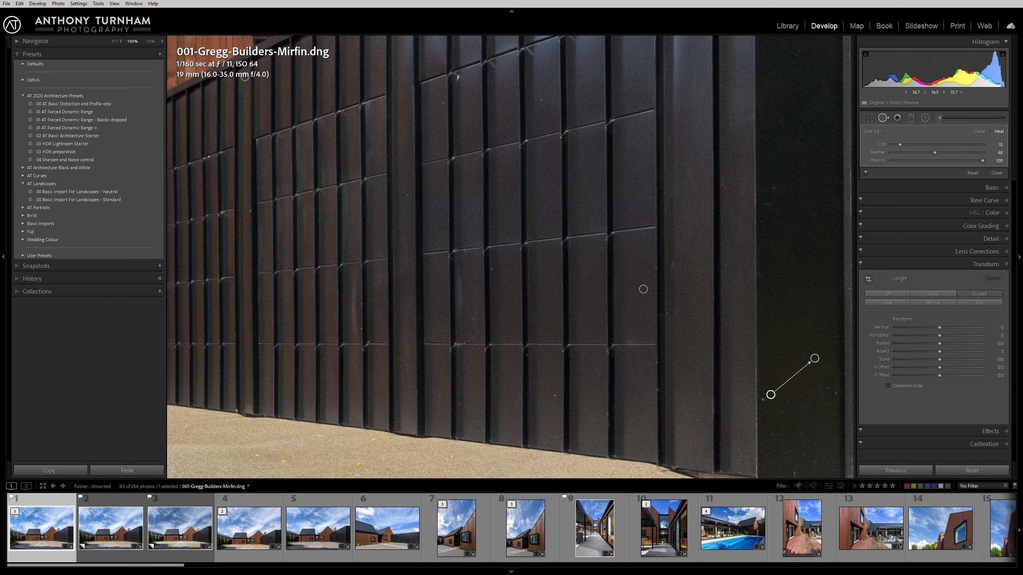
click(764, 402)
drag(804, 441, 734, 259)
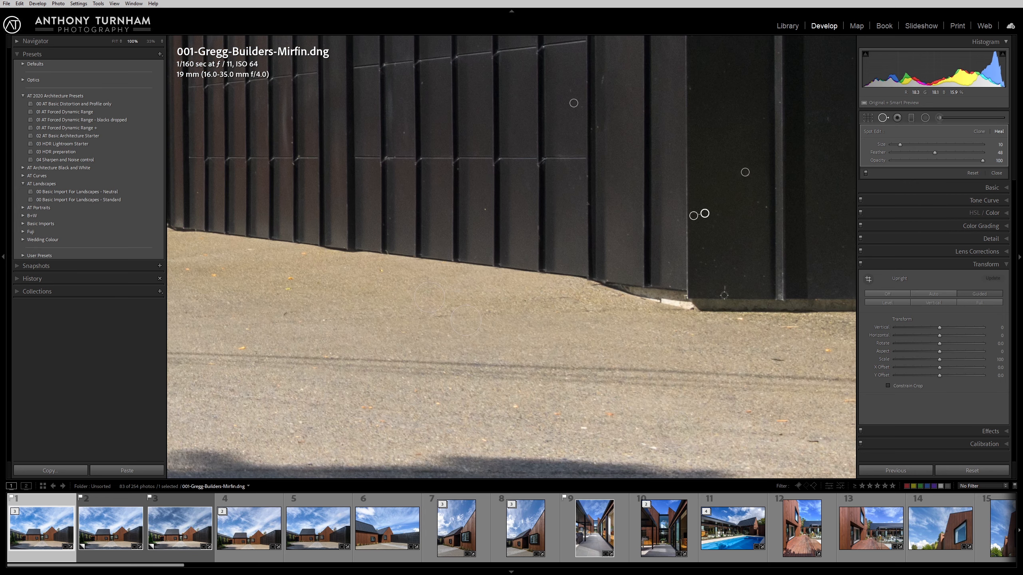
click(724, 286)
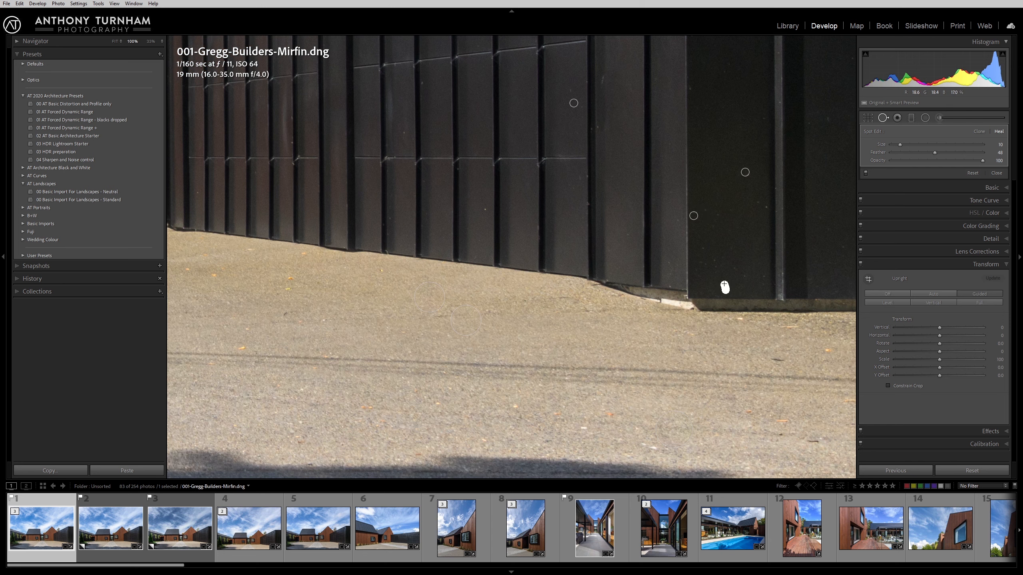
- Heal the fallen leaves on the driveway in front of the black building and one more speck on its cladding
scroll(831, 351, up, 3)
click(827, 349)
scroll(781, 361, down, 2)
drag(783, 362, 774, 359)
click(486, 209)
click(381, 270)
drag(295, 276, 290, 278)
click(289, 278)
mouse_move(283, 314)
mouse_down()
mouse_move(547, 274)
mouse_move(564, 281)
mouse_up()
click(456, 251)
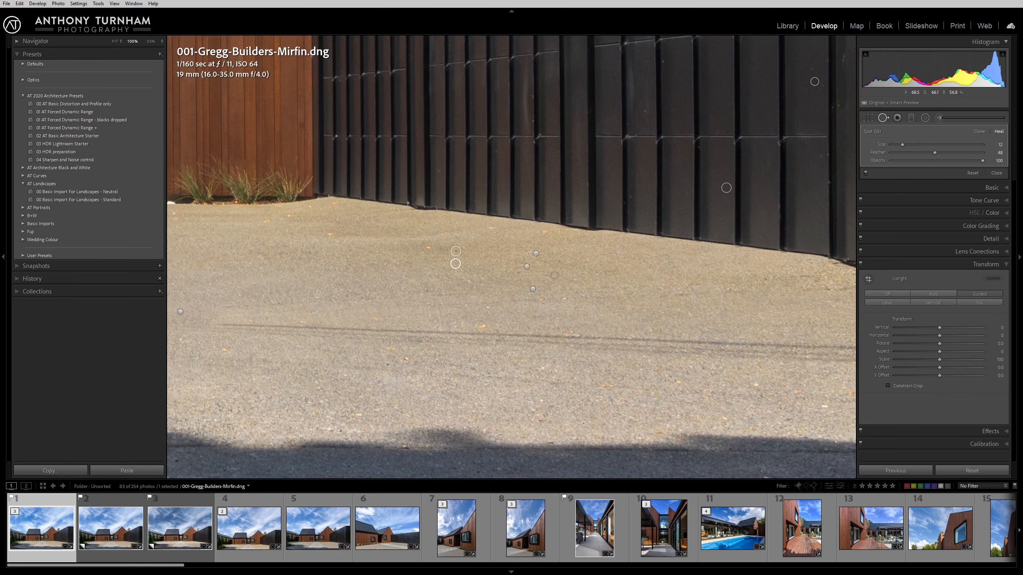
key(z)
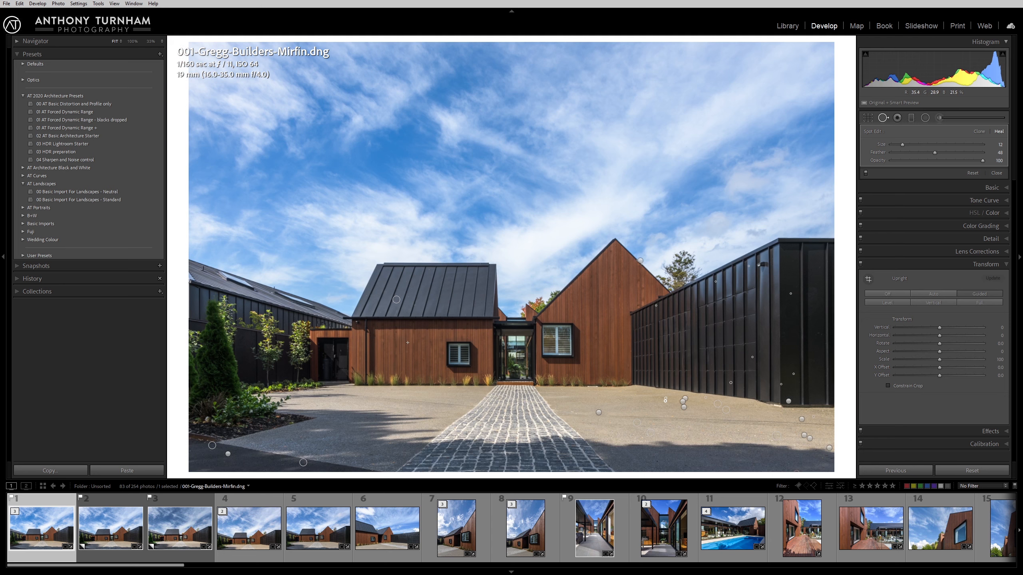
- Set Highlights to -48, Shadows +32, Whites +44, Blacks -5, Contrast 0 and Exposure +1.24
click(991, 188)
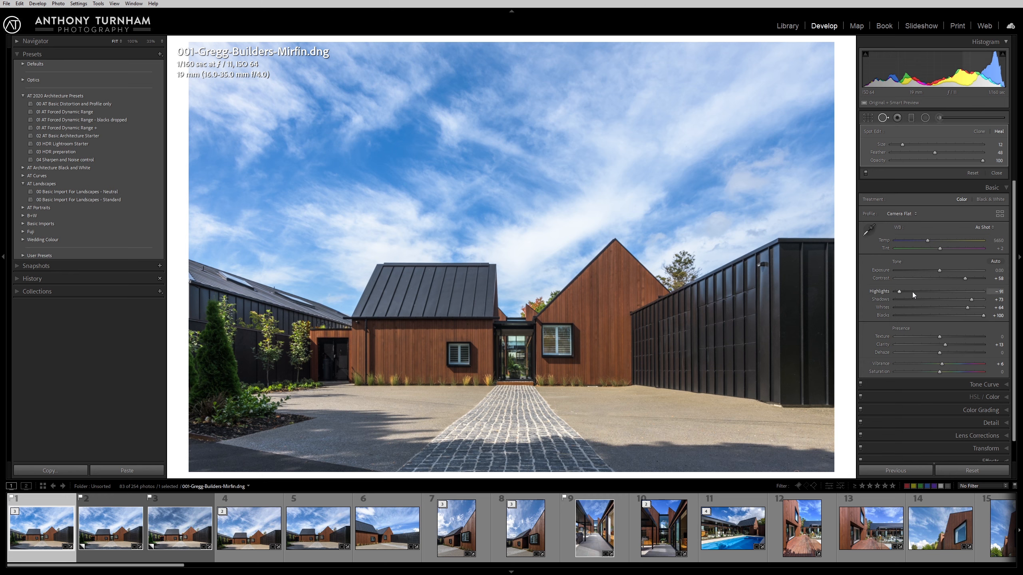
drag(900, 290, 940, 320)
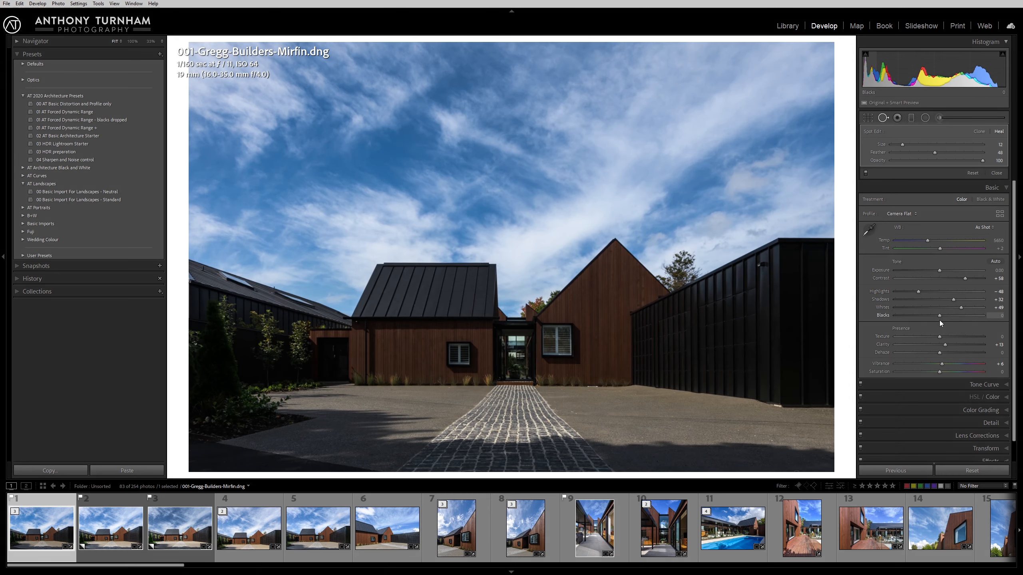
double_click(965, 278)
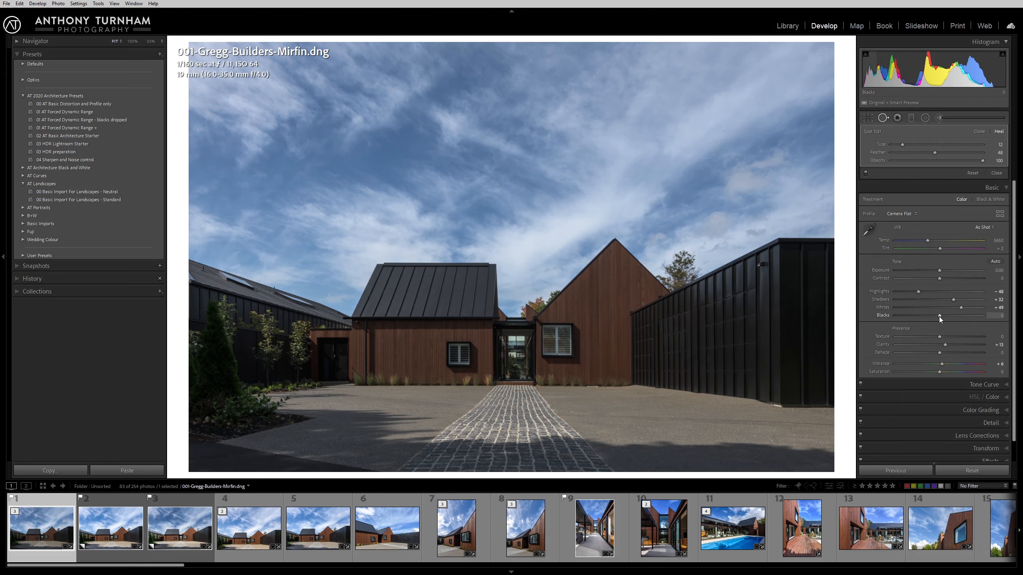
drag(939, 317, 937, 317)
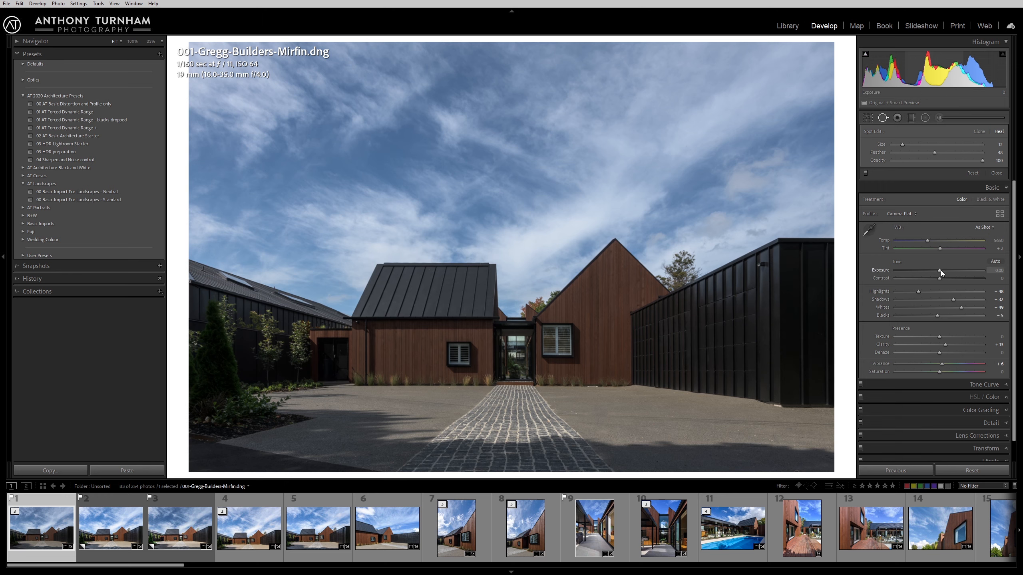
drag(943, 270, 953, 274)
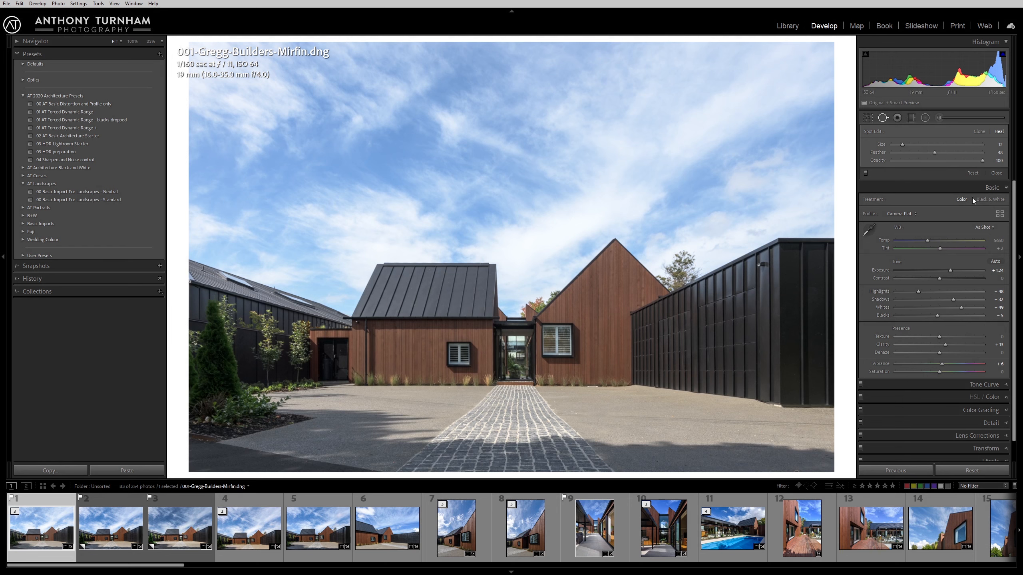
drag(962, 308, 959, 306)
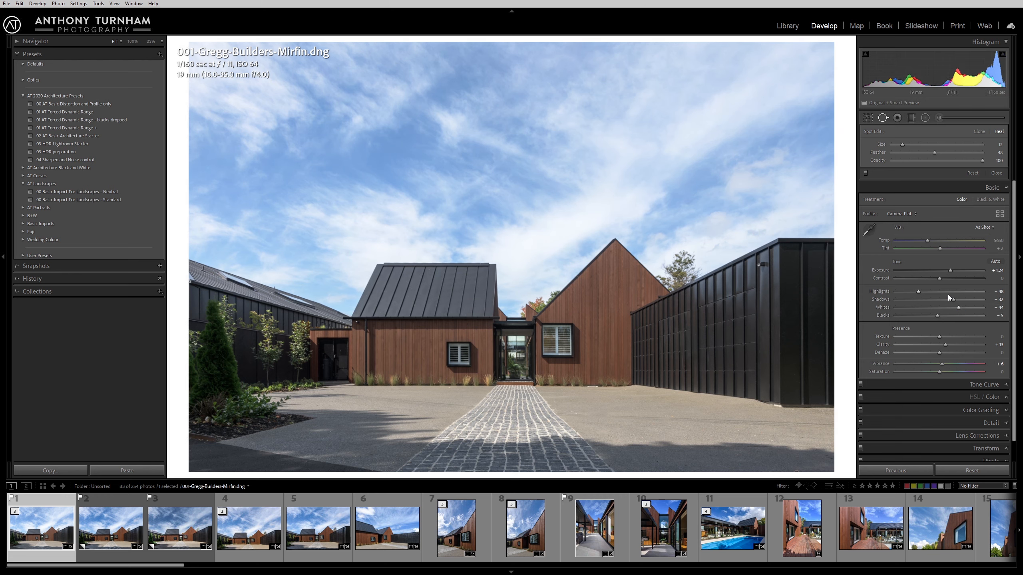
- Check clipping with the clipping indicators by raising Whites to +76, then return Whites to +44
click(867, 55)
mouse_move(959, 309)
mouse_down()
mouse_move(936, 305)
mouse_move(972, 308)
mouse_up()
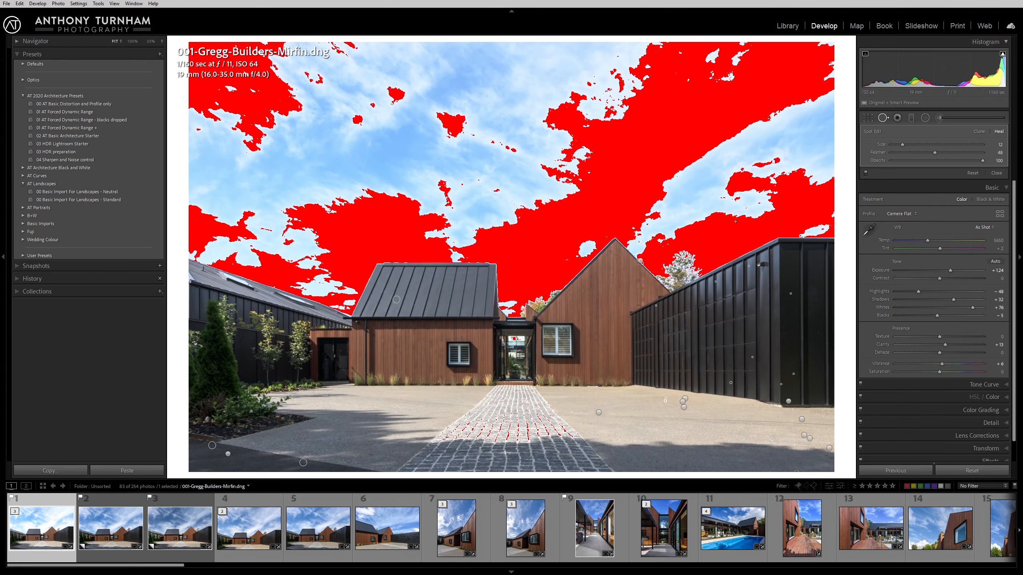
click(1003, 54)
click(1003, 54)
drag(971, 307, 957, 309)
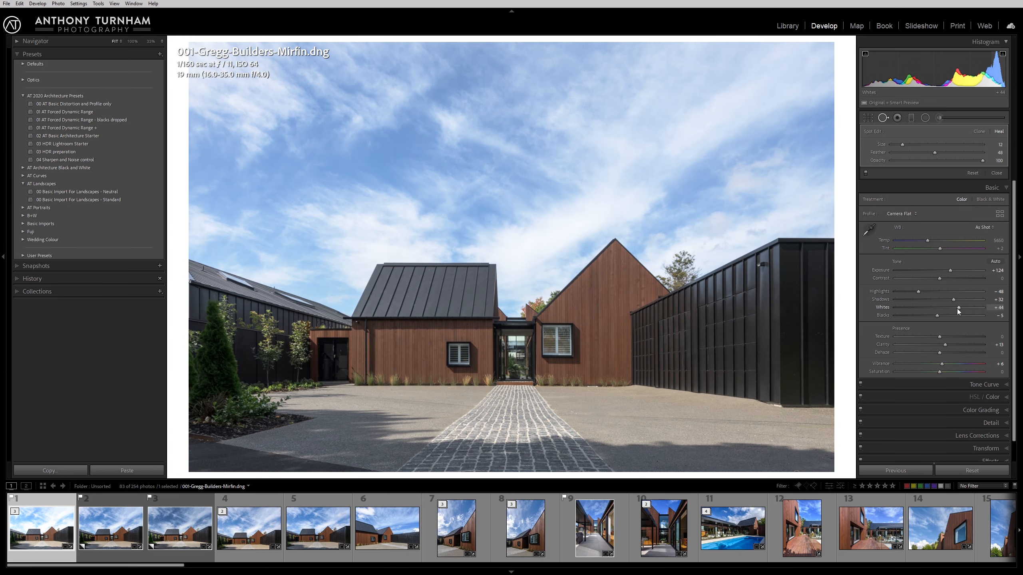
- Set Blacks to -14 and Vibrance to +9, and nudge Saturation slightly up
mouse_move(933, 315)
mouse_down()
mouse_move(912, 320)
mouse_move(933, 317)
mouse_up()
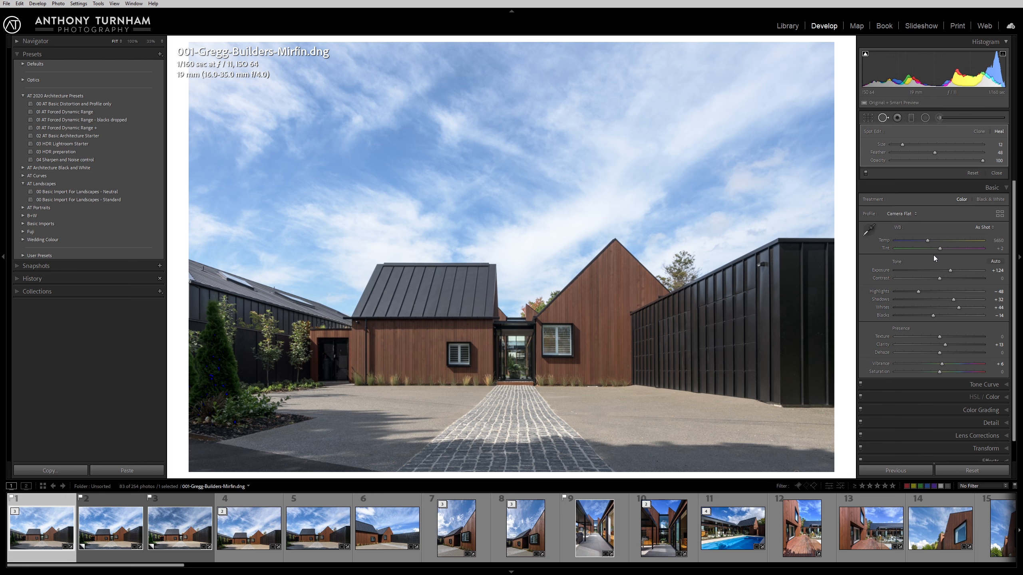
scroll(981, 282, down, 3)
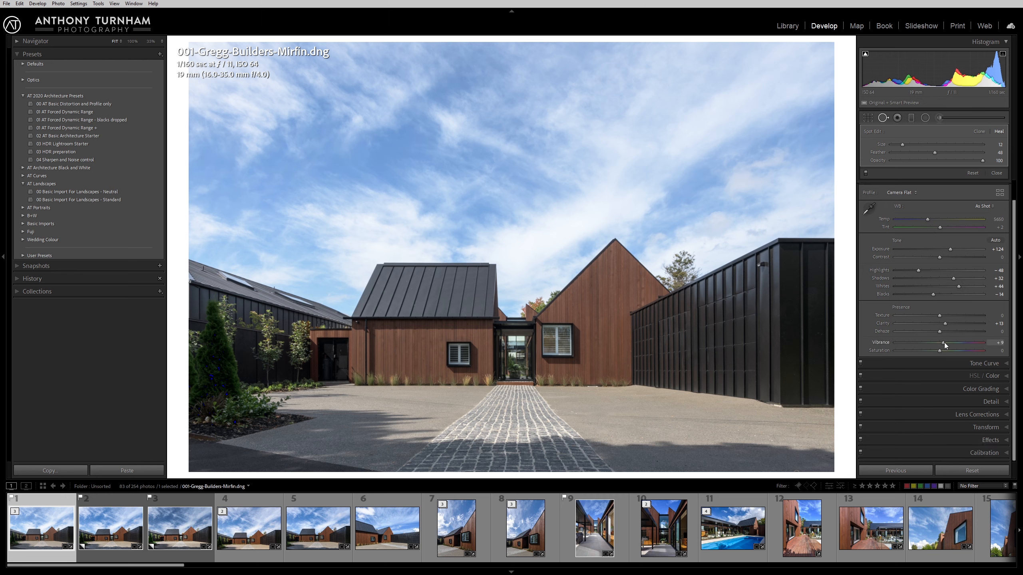
drag(940, 352, 942, 354)
- Leave spot healing and use the targeted point curve to brighten the sky's highlights slightly and darken the black cladding's shadows
click(988, 364)
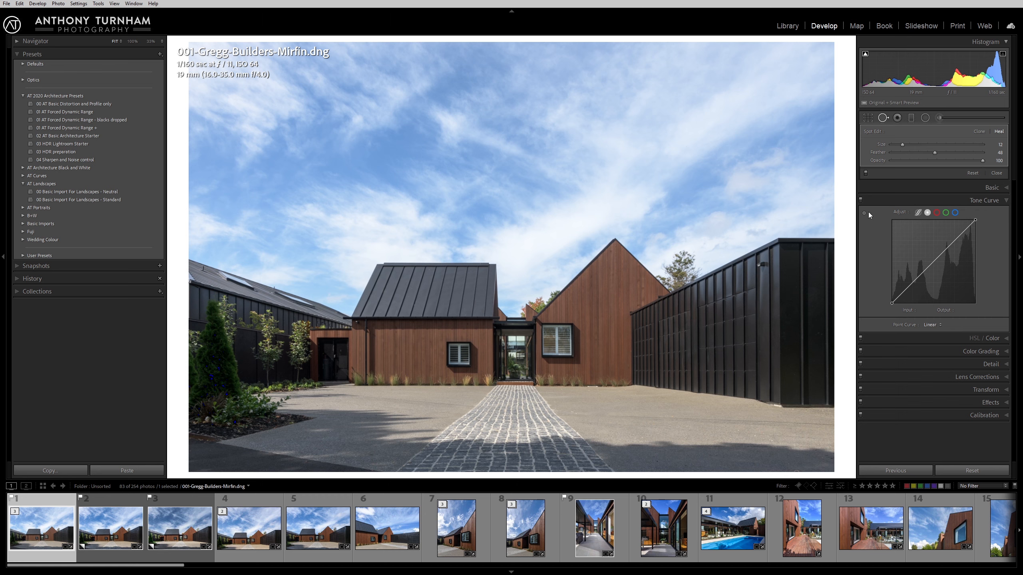
key(q)
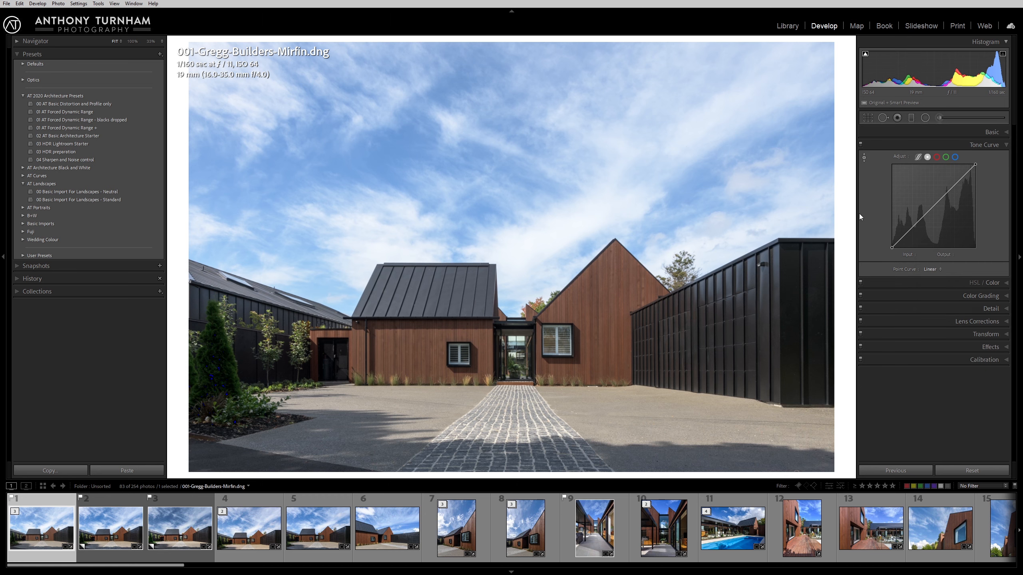
click(864, 158)
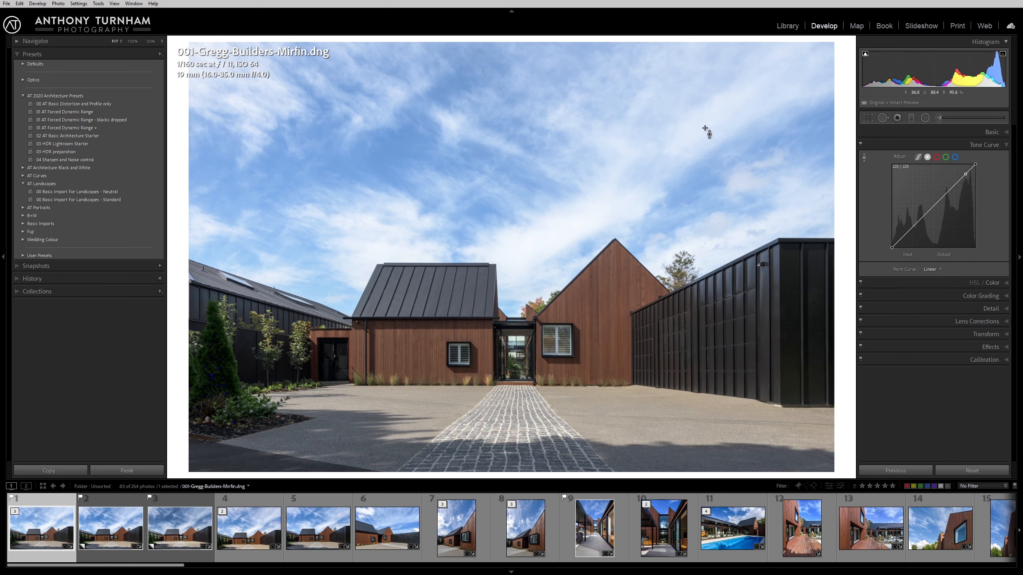
drag(691, 150, 691, 135)
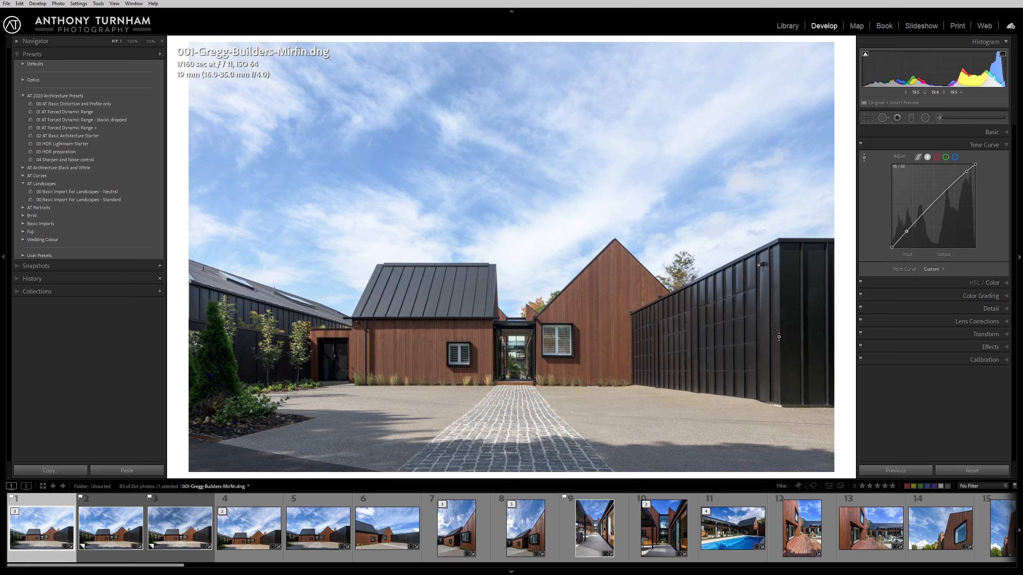
drag(692, 350, 691, 373)
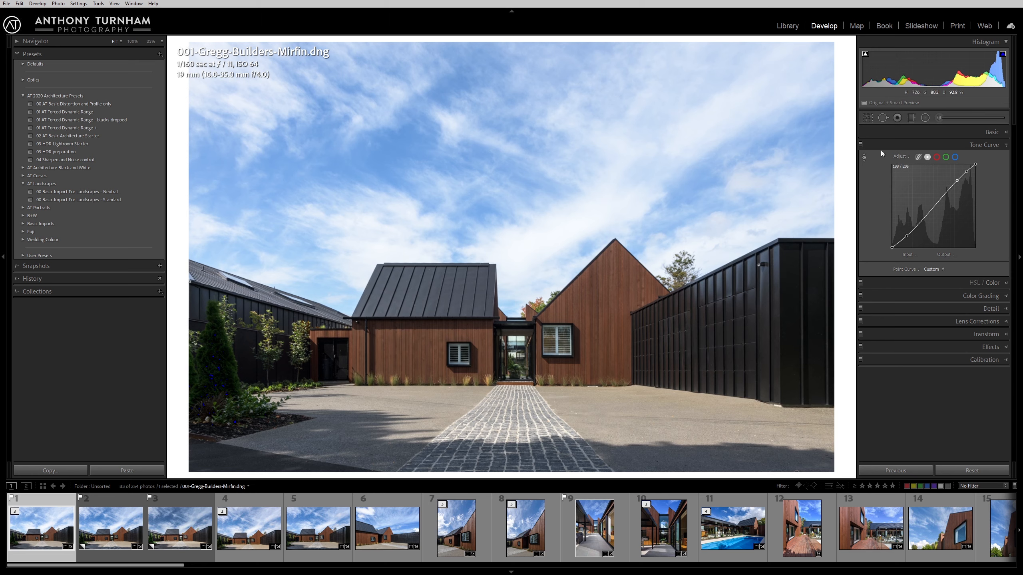
- Compare the photo with and without the tone curve adjustment
click(861, 146)
click(861, 146)
click(861, 147)
click(862, 147)
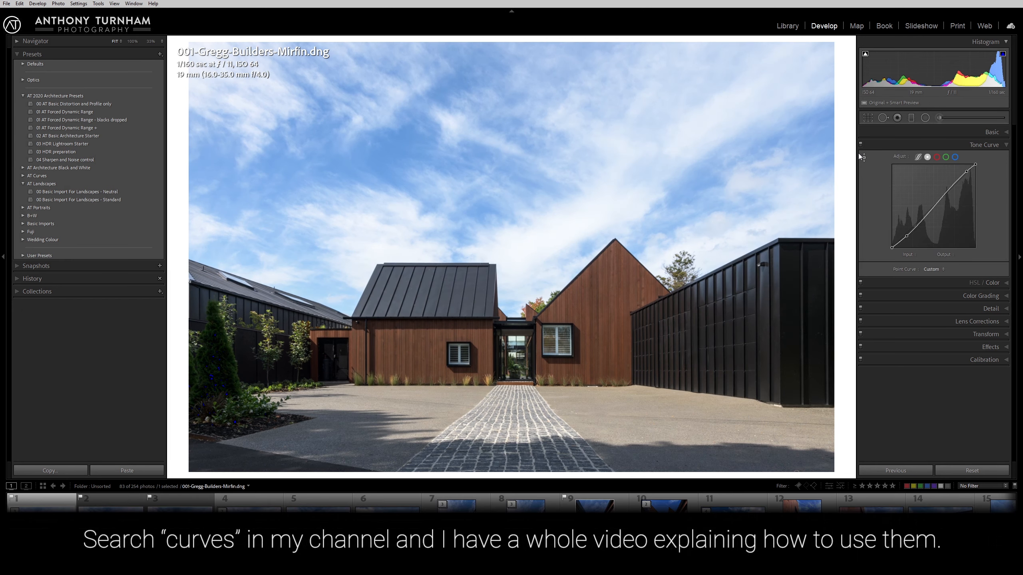
- Lift the timber gable's tones on the point curve, place an upper-midtone point at input 168, output 176, and compare the result
click(862, 157)
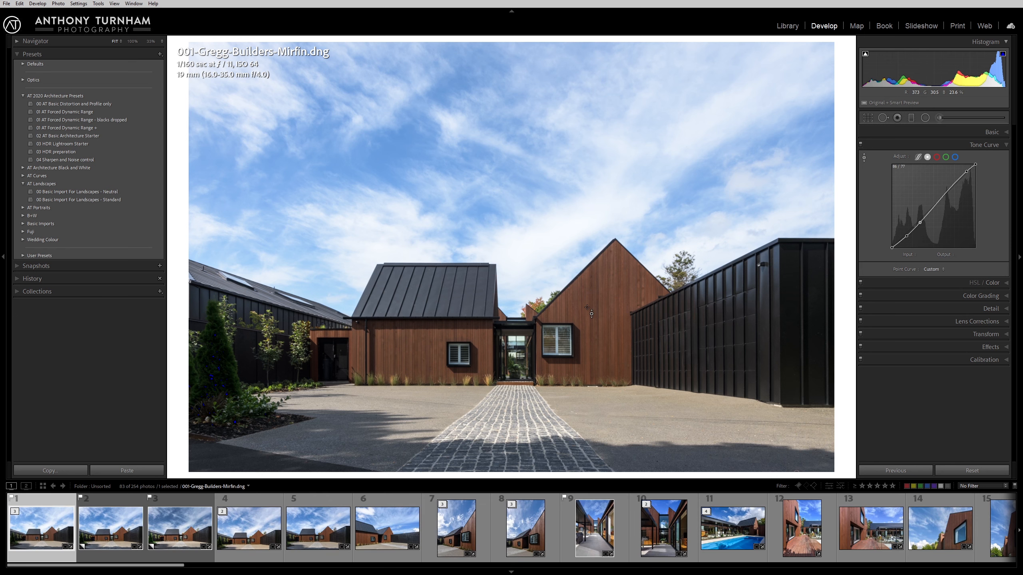
drag(596, 306, 596, 299)
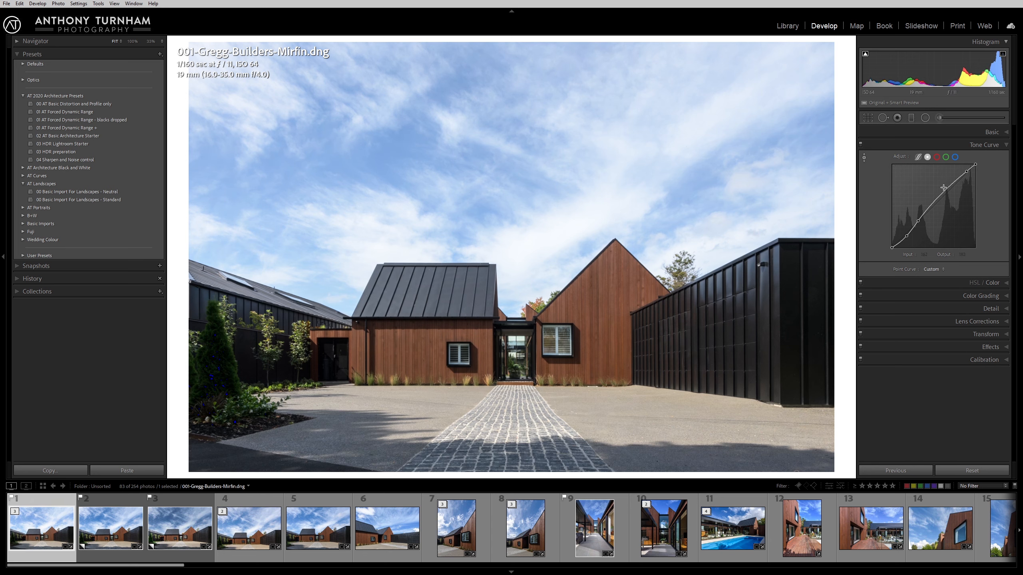
drag(946, 190, 947, 190)
click(861, 144)
click(861, 144)
- Draw a graduated filter from the top of the sky down to the lower walls and set its Exposure to -1.70
click(912, 117)
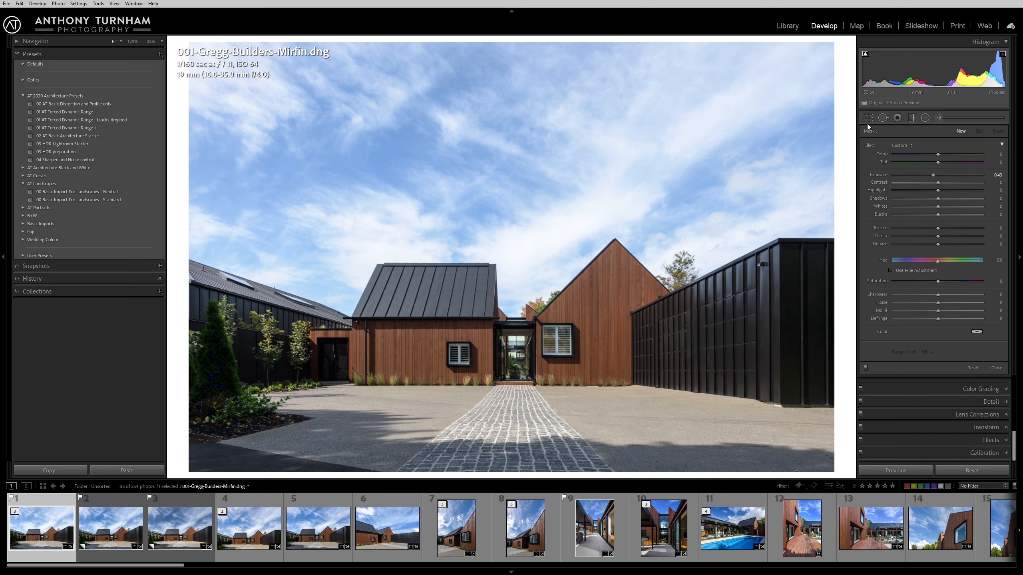
drag(594, 51, 593, 358)
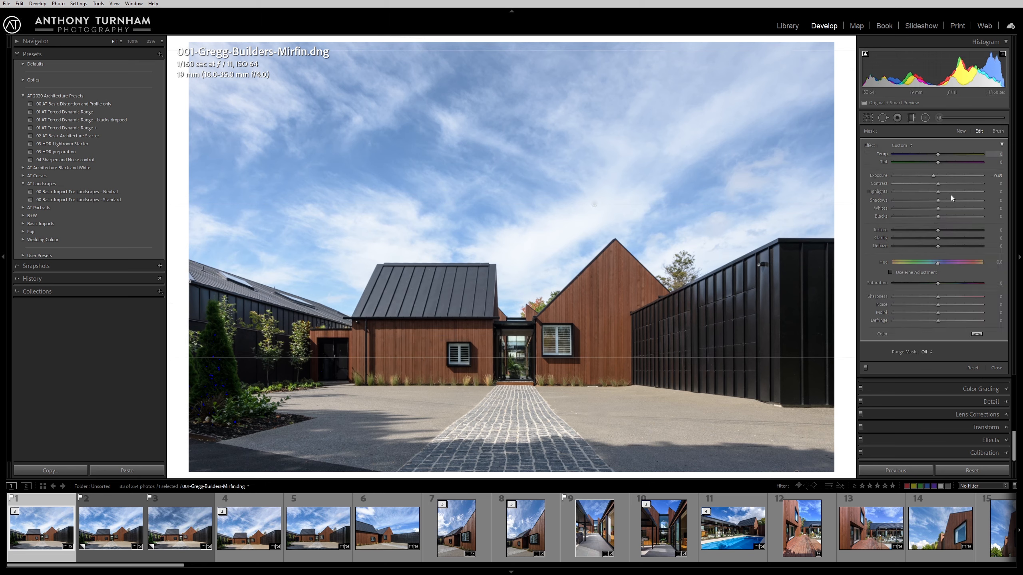
drag(933, 177, 901, 176)
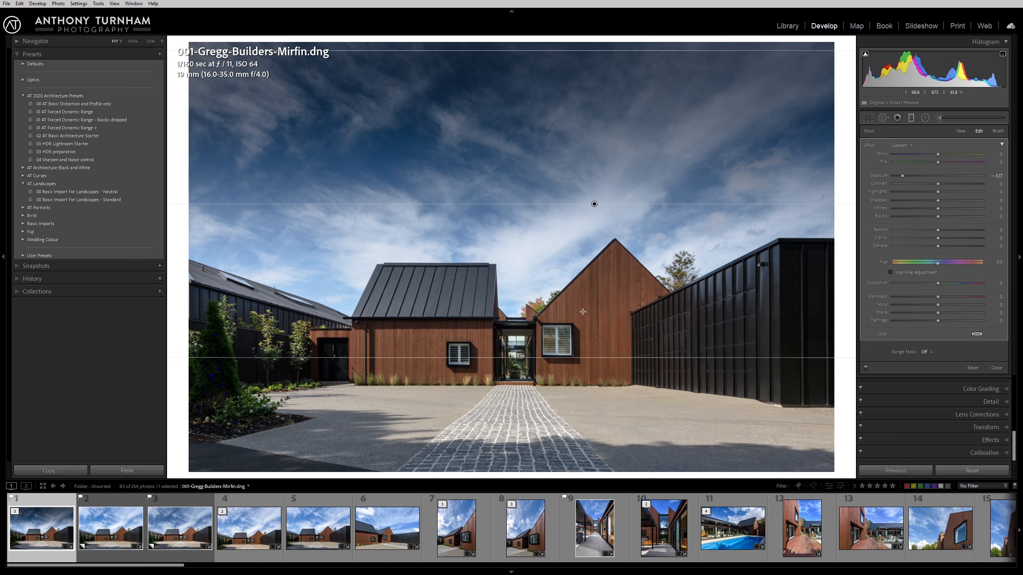
drag(582, 49, 580, 42)
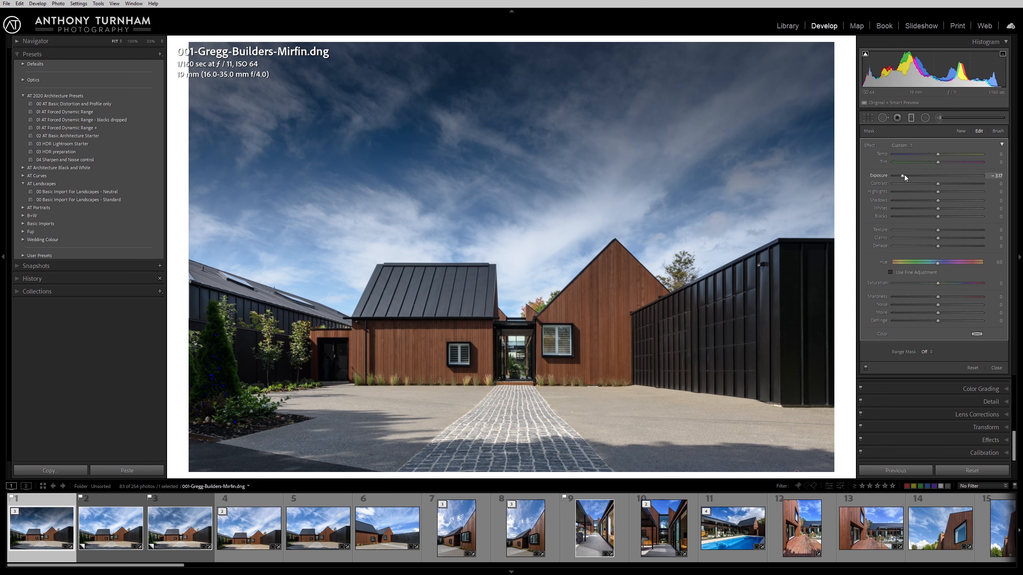
drag(903, 177, 919, 183)
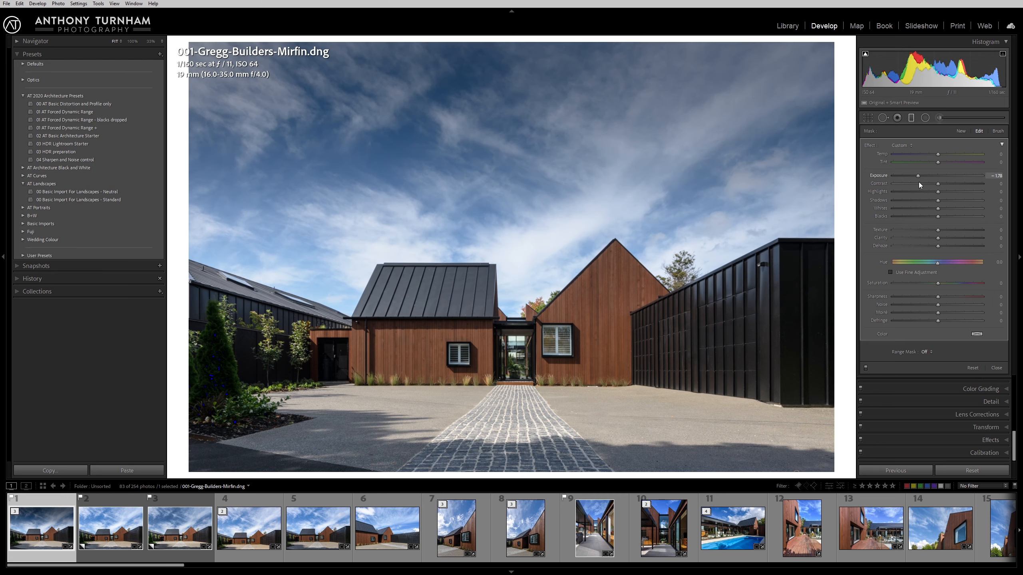
- Set the graduated filter's Highlights to -9, Whites 13, Blacks -10 and Temp -16
drag(939, 190, 934, 190)
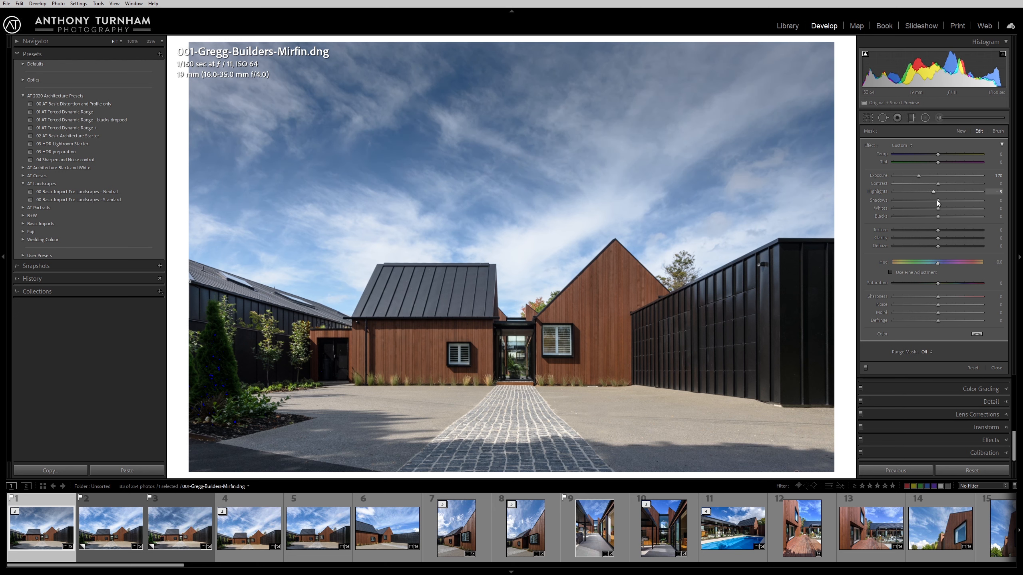
mouse_move(937, 208)
mouse_down()
mouse_move(946, 211)
mouse_move(934, 218)
mouse_up()
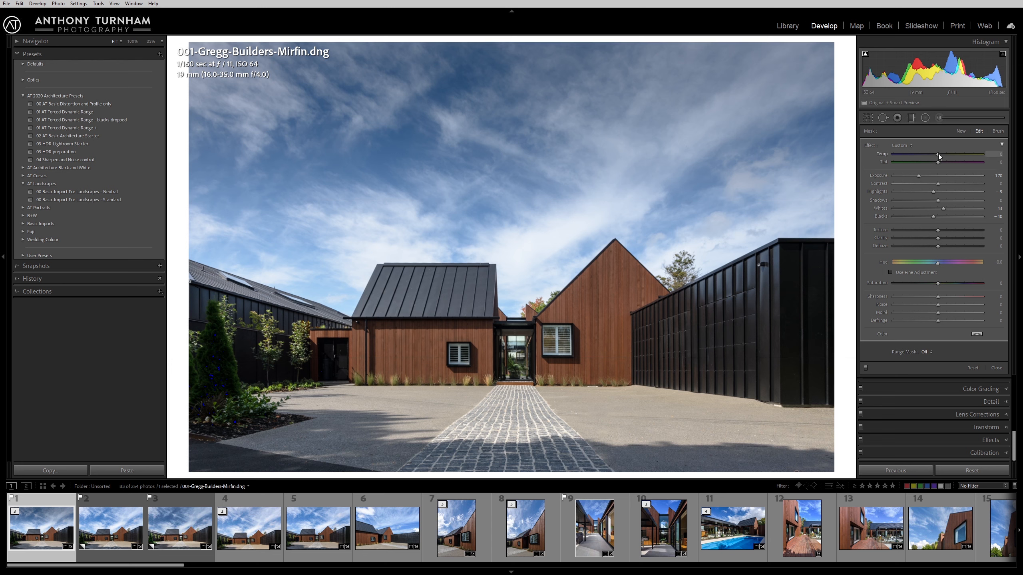
drag(939, 156, 994, 157)
drag(935, 154, 932, 156)
- Move the graduated filter down so its centre crosses the timber gable, and adjust its upper edge within the sky
drag(595, 200, 603, 316)
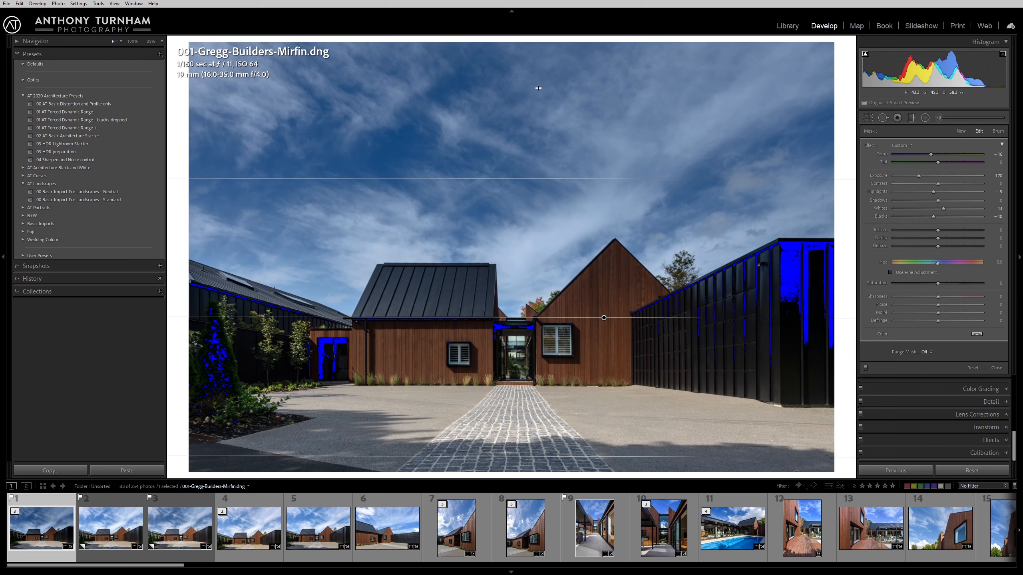
drag(530, 179, 539, 145)
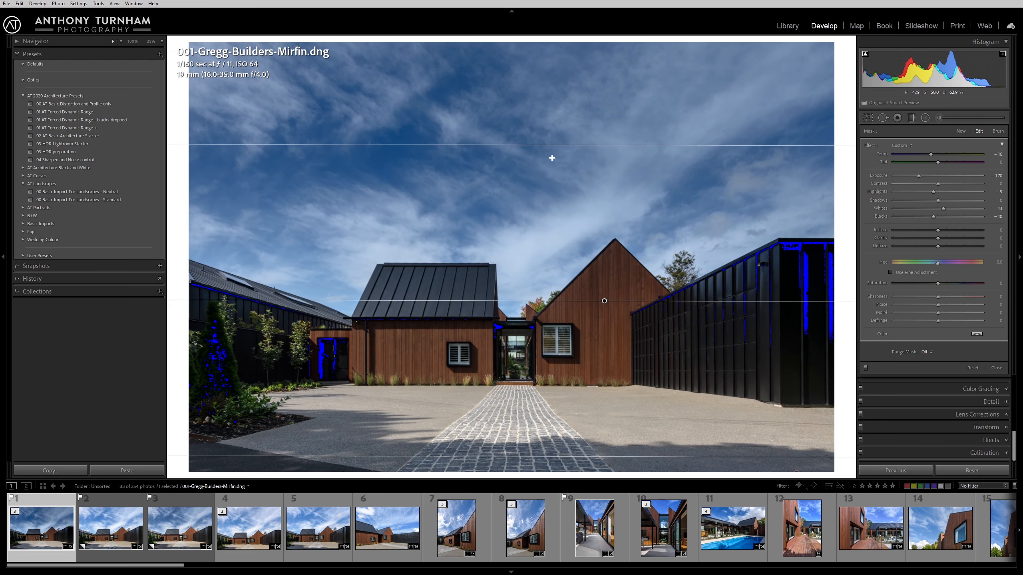
drag(604, 300, 609, 318)
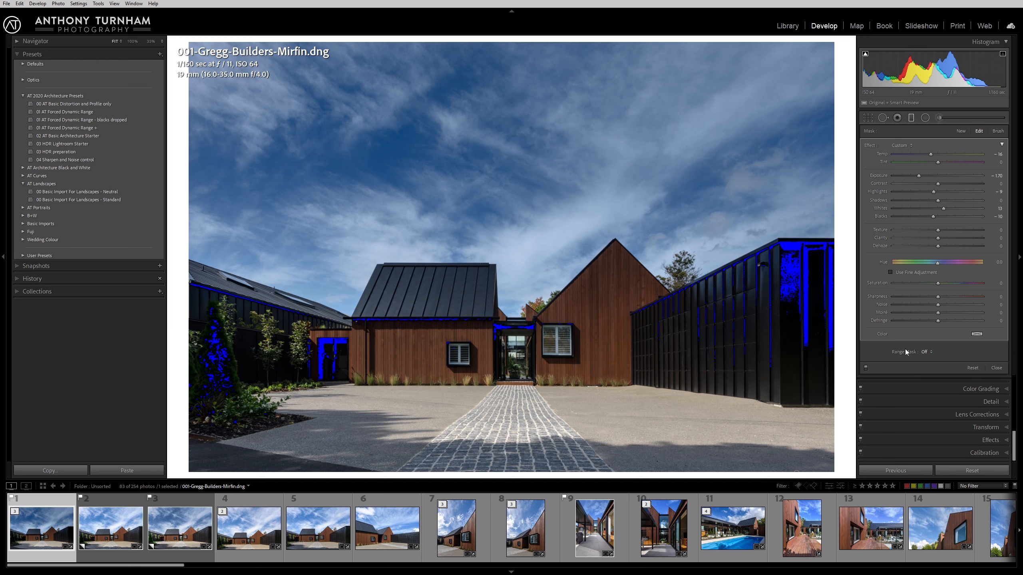
- Restrict the graduated filter with a Color range mask sampled from a large area of sky, leaving the crop unchanged
click(927, 352)
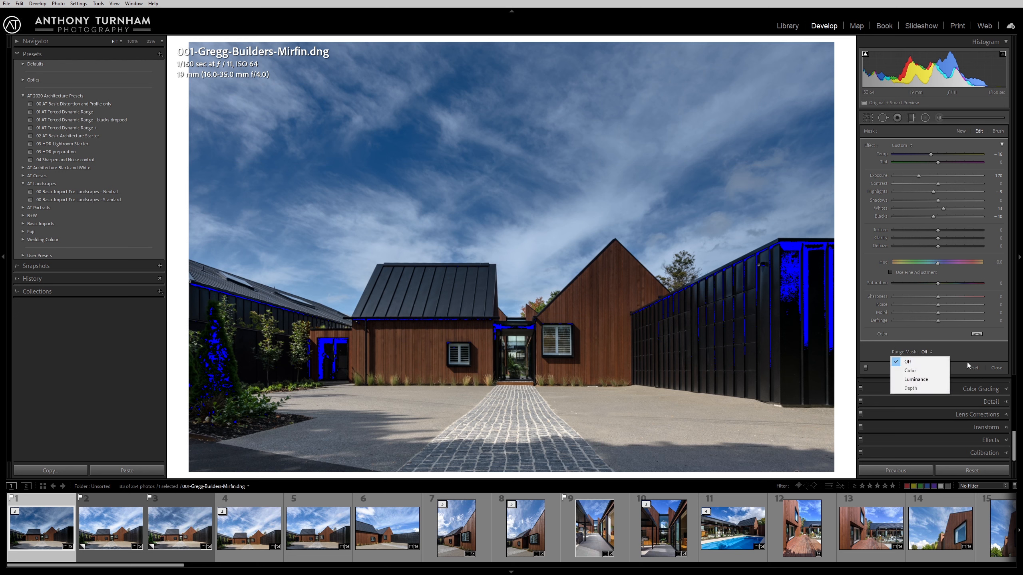
click(913, 371)
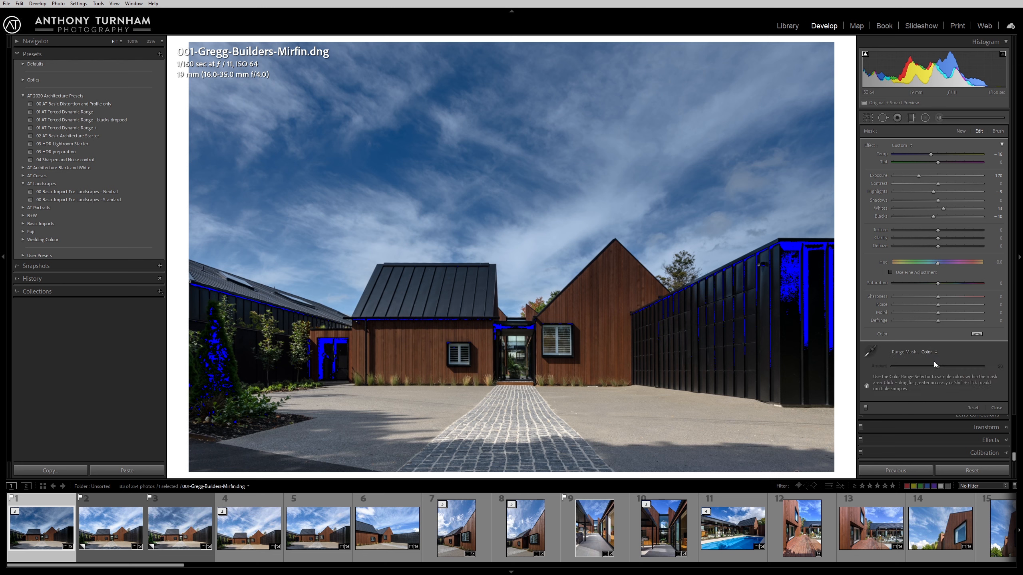
click(871, 352)
drag(390, 49, 739, 233)
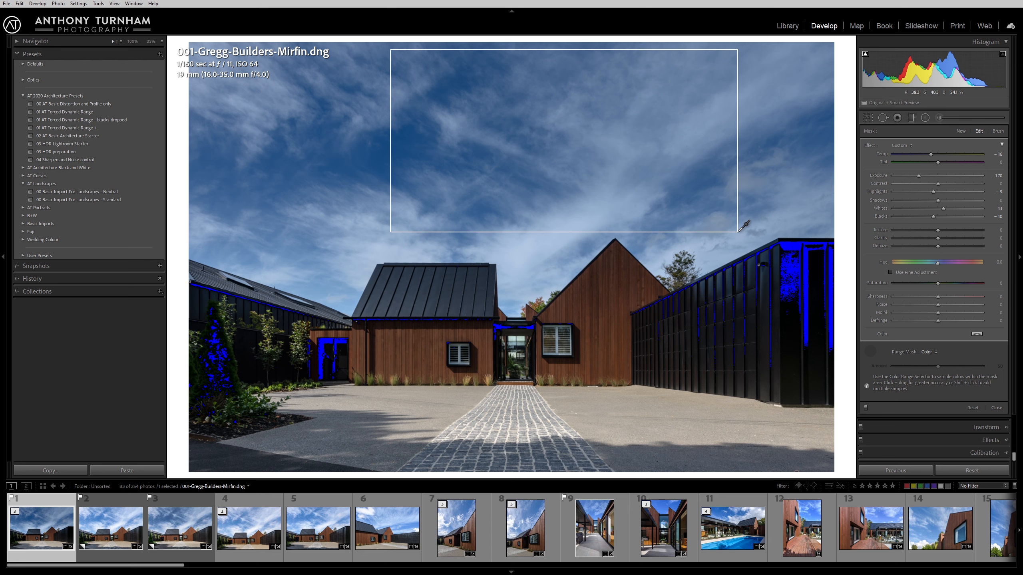
drag(739, 231, 738, 232)
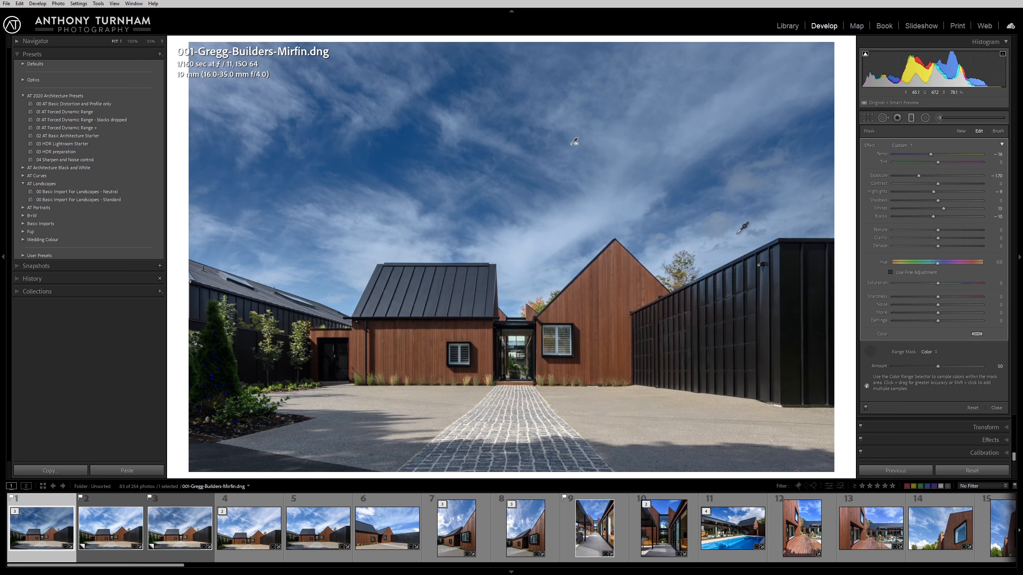
click(868, 122)
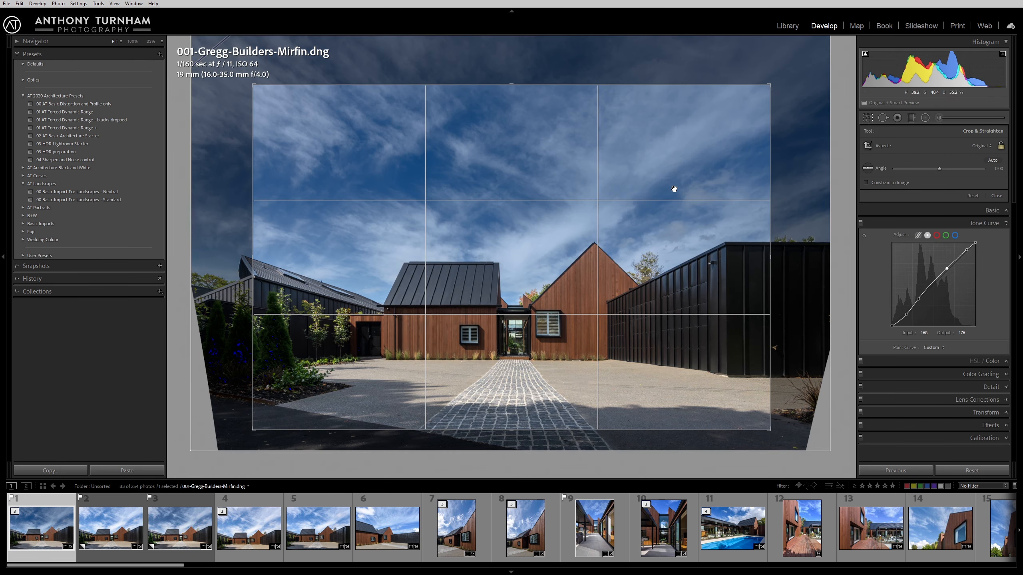
double_click(675, 189)
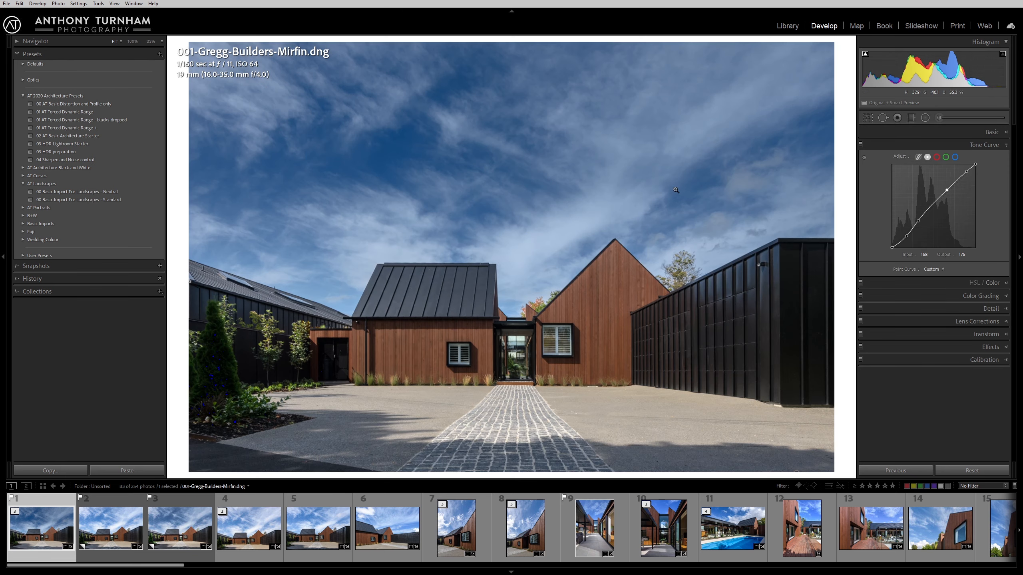
- Reselect the sky's graduated filter, set Exposure to -1.27, Temp -9 and Whites 32, and compare with the filter off
click(911, 119)
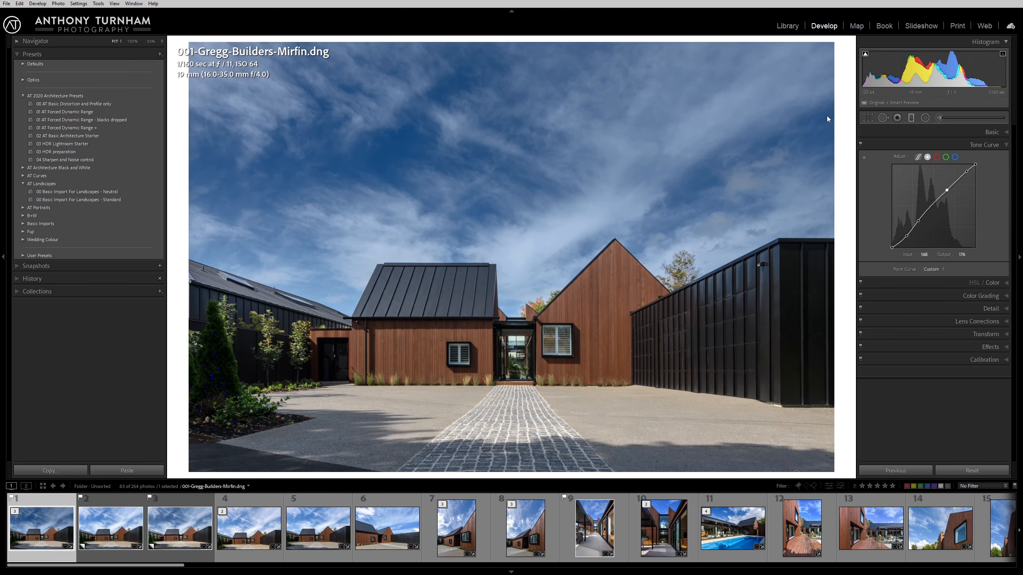
click(608, 318)
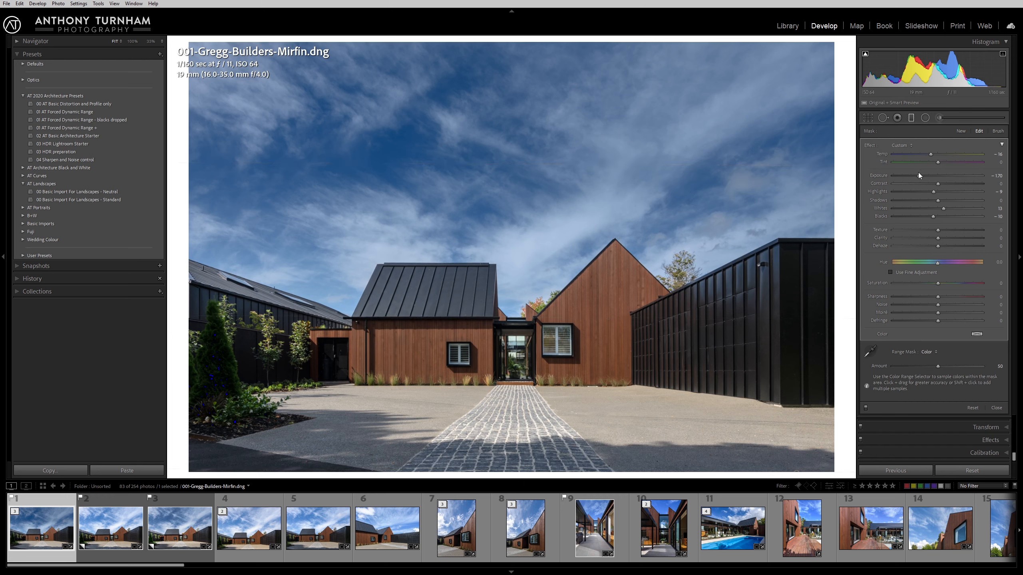
drag(920, 177, 924, 177)
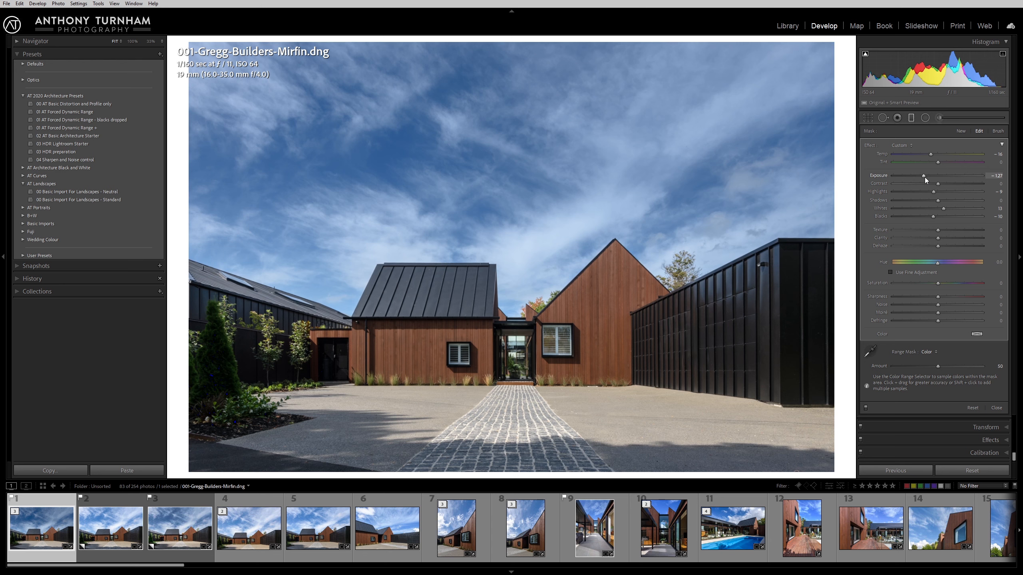
drag(930, 154, 933, 154)
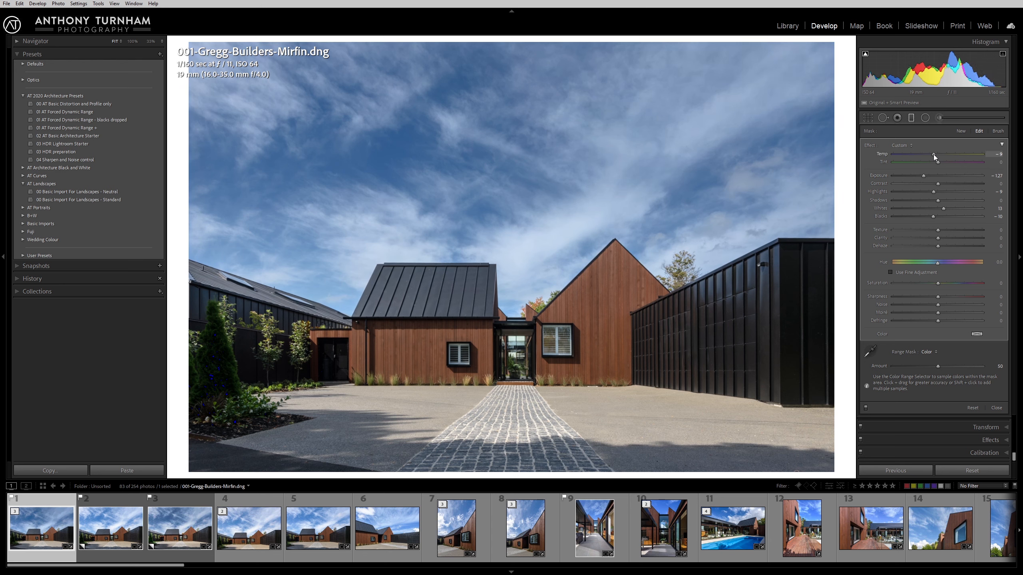
click(865, 408)
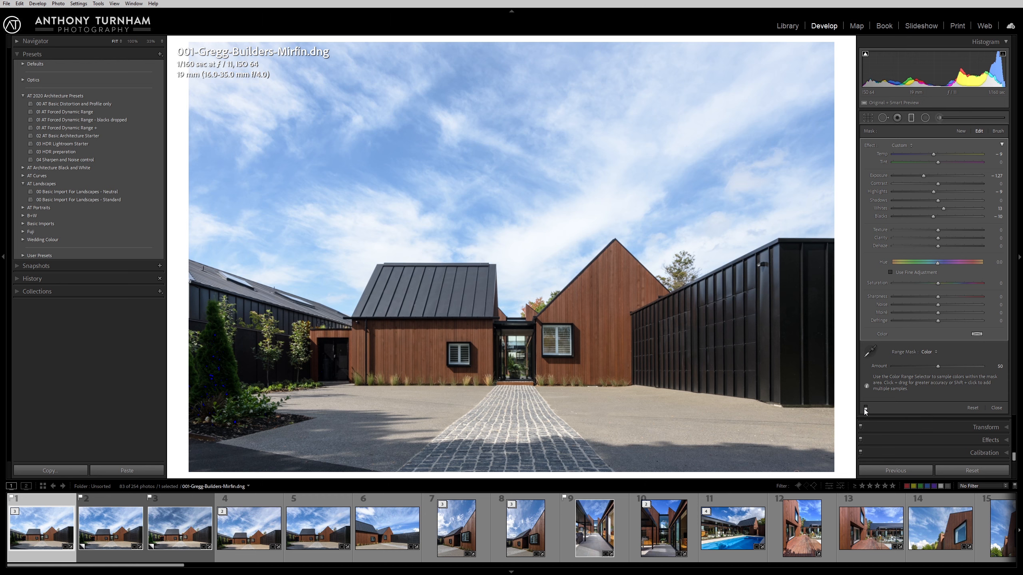
click(865, 410)
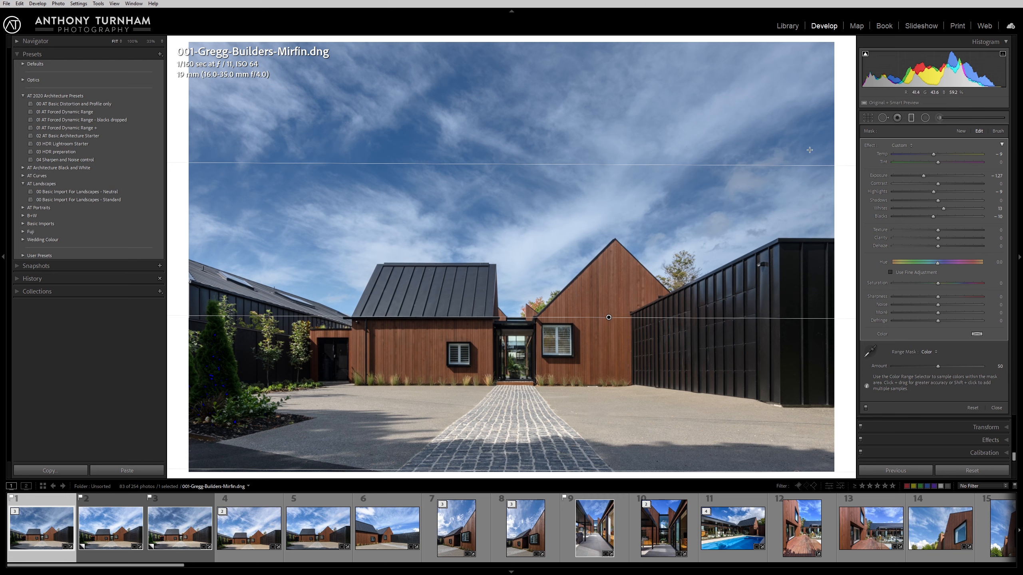
mouse_move(943, 209)
mouse_down()
mouse_move(978, 211)
mouse_move(953, 213)
mouse_up()
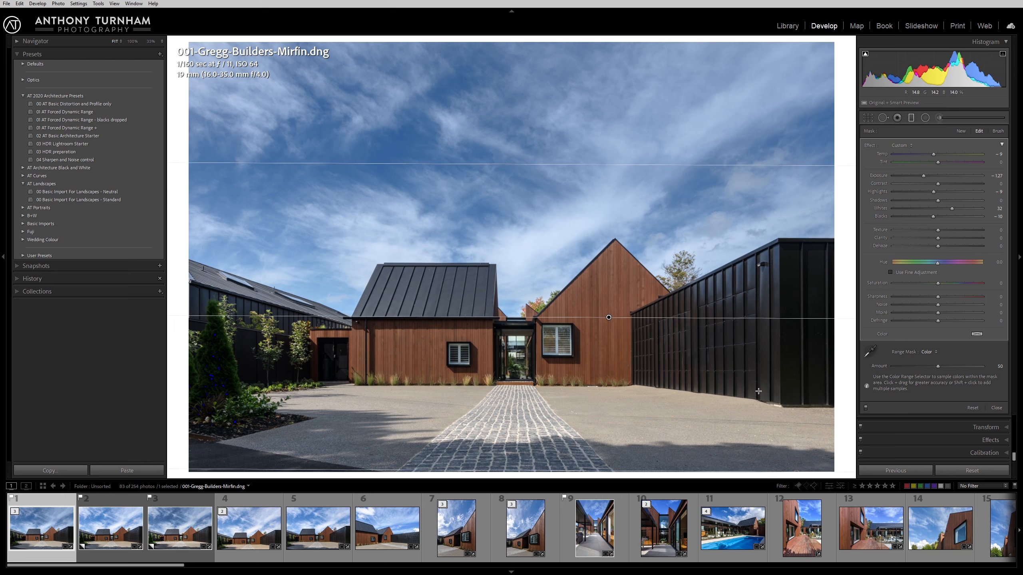
- Draw an inverted radial filter over the black-clad building beside the timber gable and reset its Exposure to 0
click(924, 117)
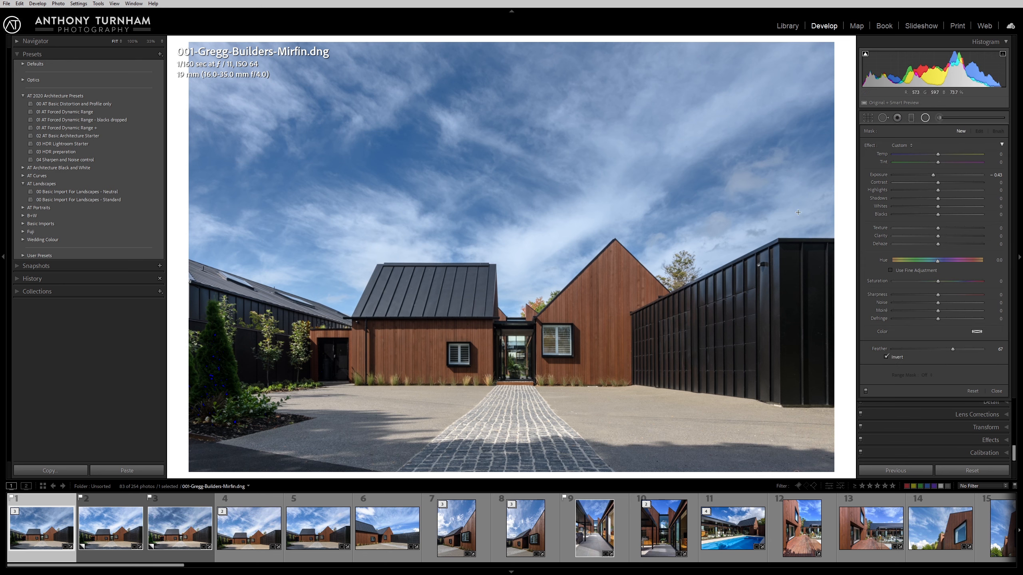
drag(780, 325, 546, 433)
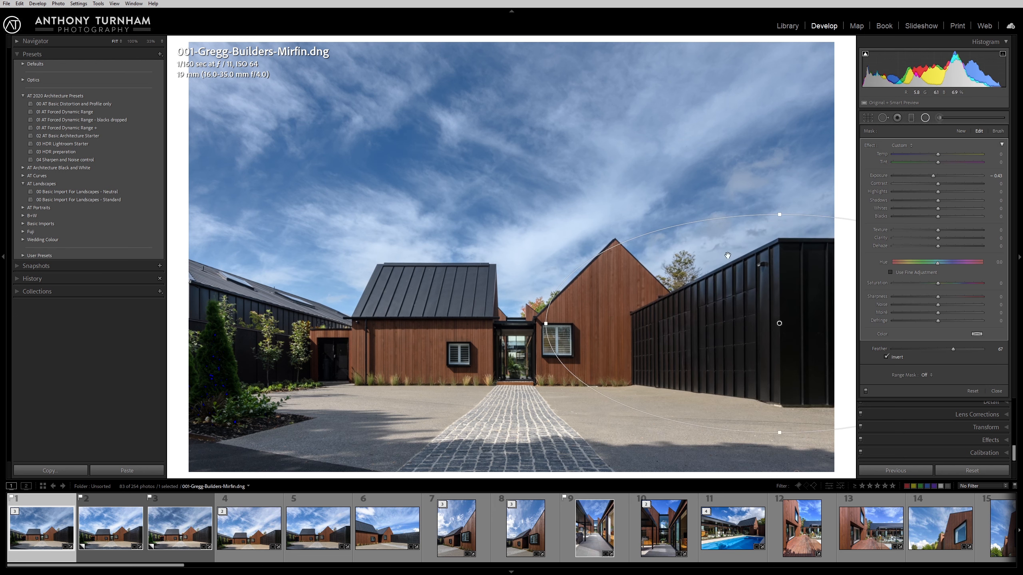
double_click(932, 176)
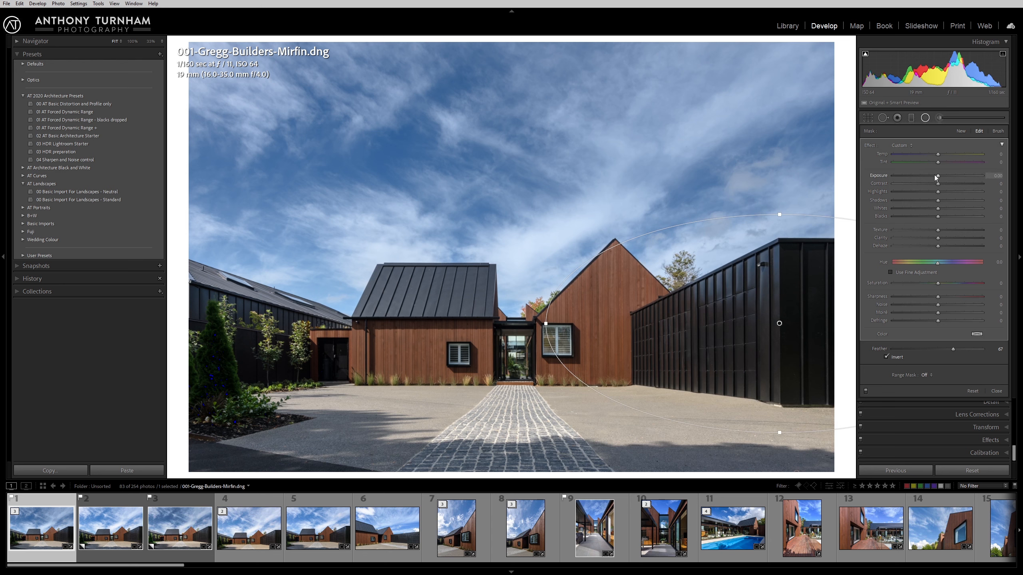
- Set this radial filter's Shadows to 25, Clarity to 15 and Exposure to -0.34, and compare with the filter off
drag(940, 201, 951, 203)
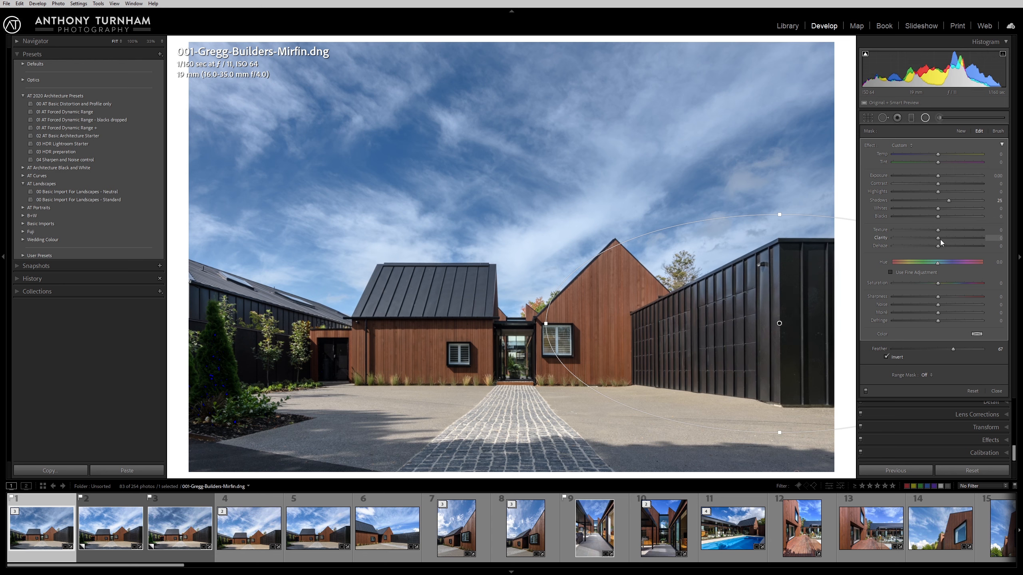
drag(939, 239, 945, 243)
drag(938, 177, 937, 177)
drag(935, 177, 934, 176)
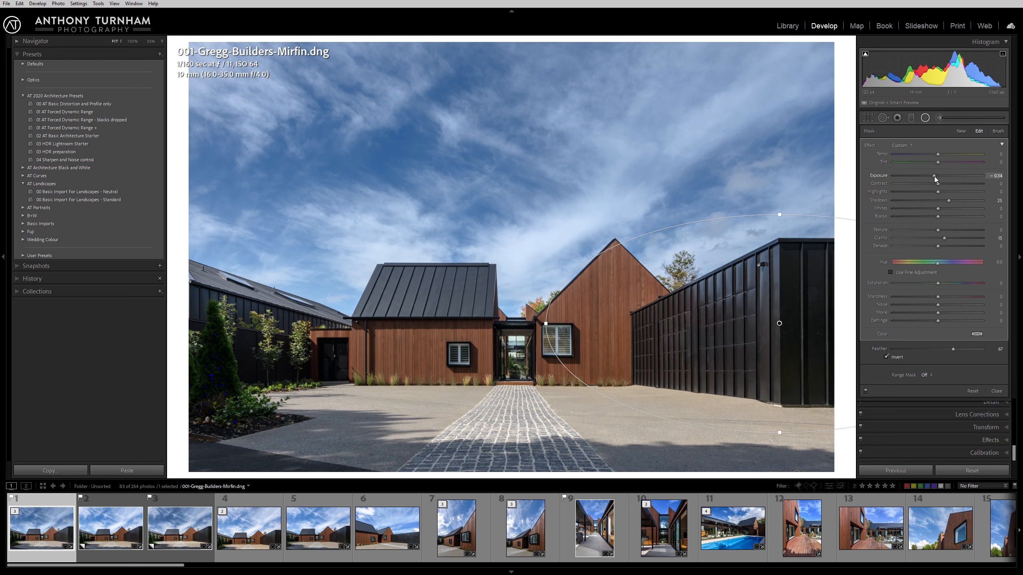
click(866, 391)
click(866, 390)
click(866, 391)
click(866, 391)
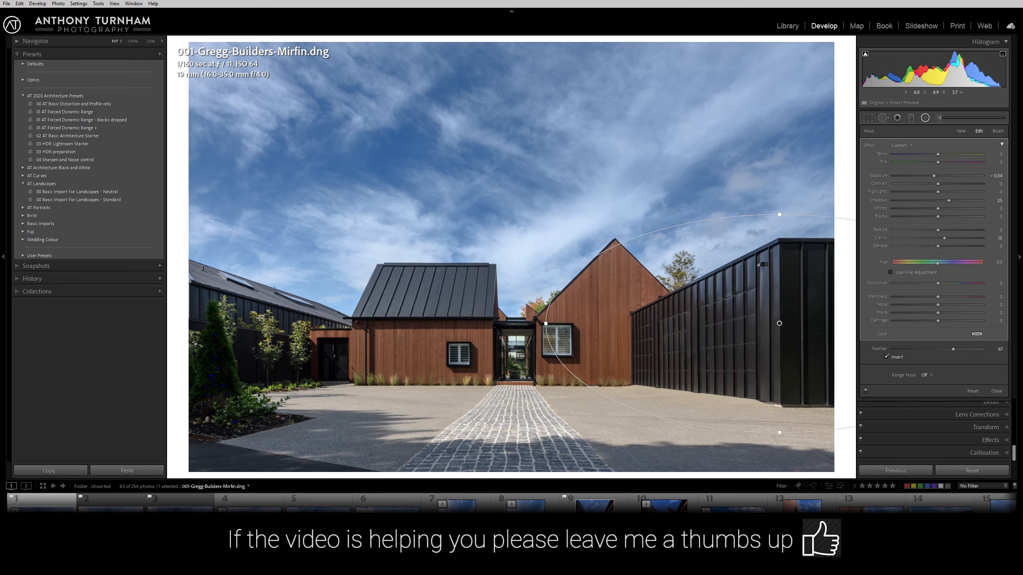
right_click(779, 324)
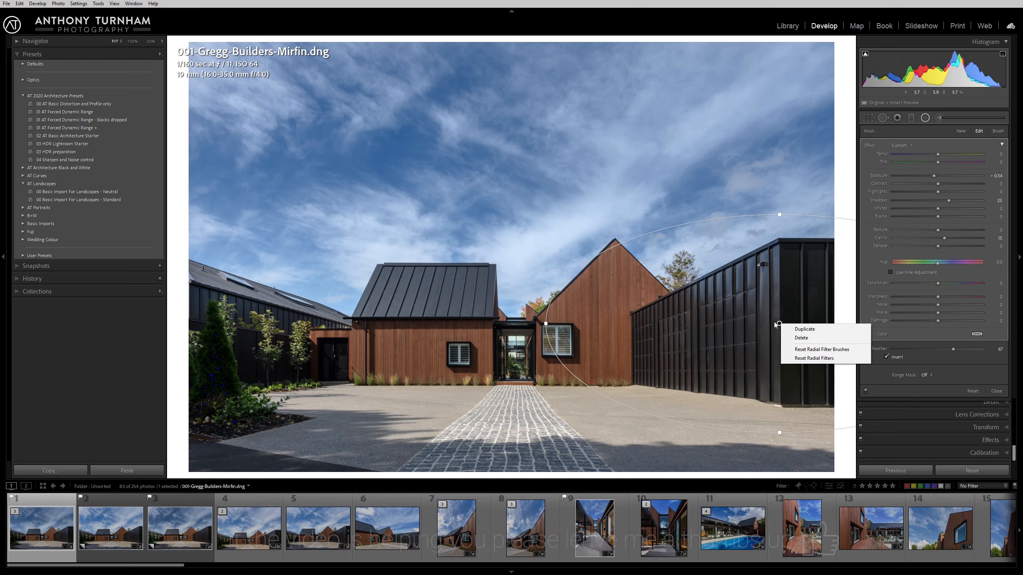
click(760, 327)
drag(212, 375, 331, 269)
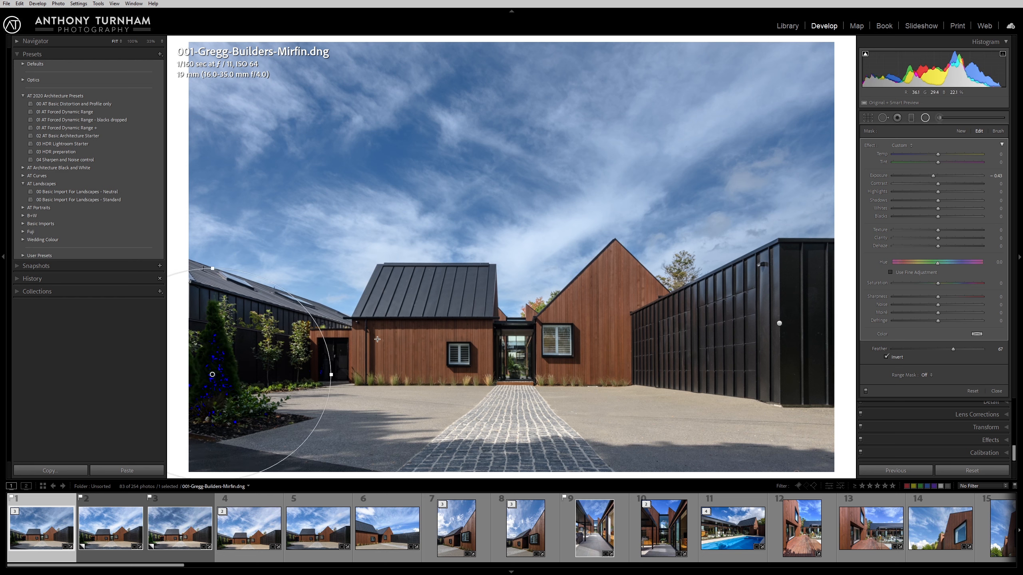
key(Delete)
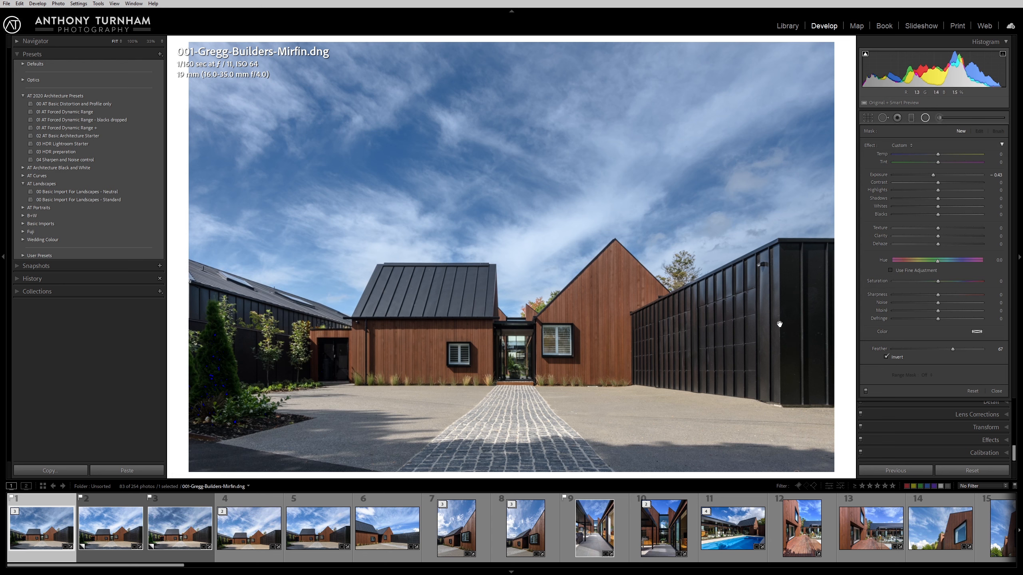
- Duplicate the black building's radial filter, move and shrink the copy over the conifer and planting bed, and reset its Exposure
right_click(780, 324)
click(787, 329)
drag(779, 324, 235, 380)
drag(463, 373, 331, 372)
drag(221, 266, 222, 284)
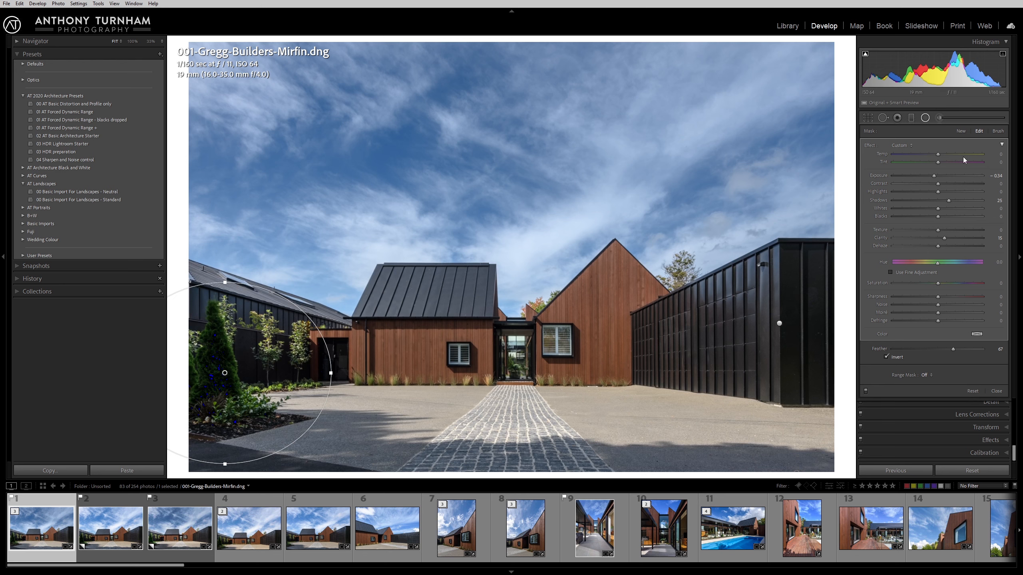
double_click(937, 177)
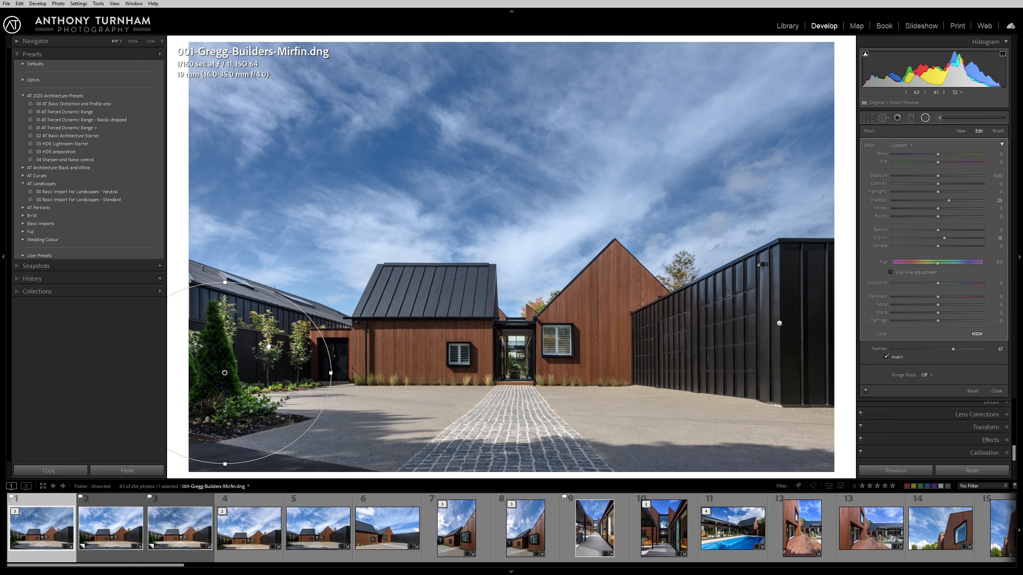
- Check the planting filter's edge softness with the mask overlay, set Feather to 92, and nudge the filter slightly upward
key(o)
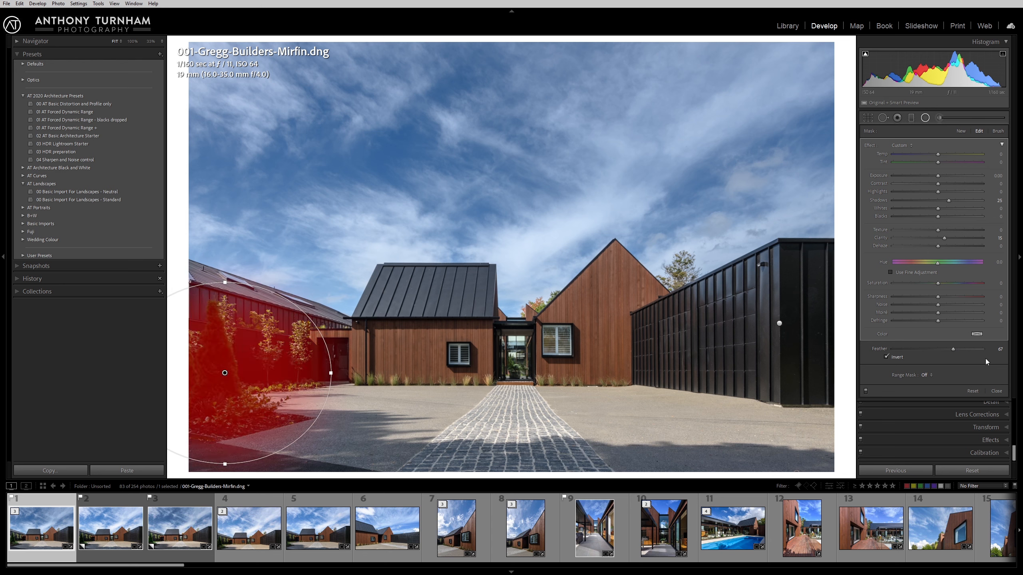
drag(951, 349, 857, 370)
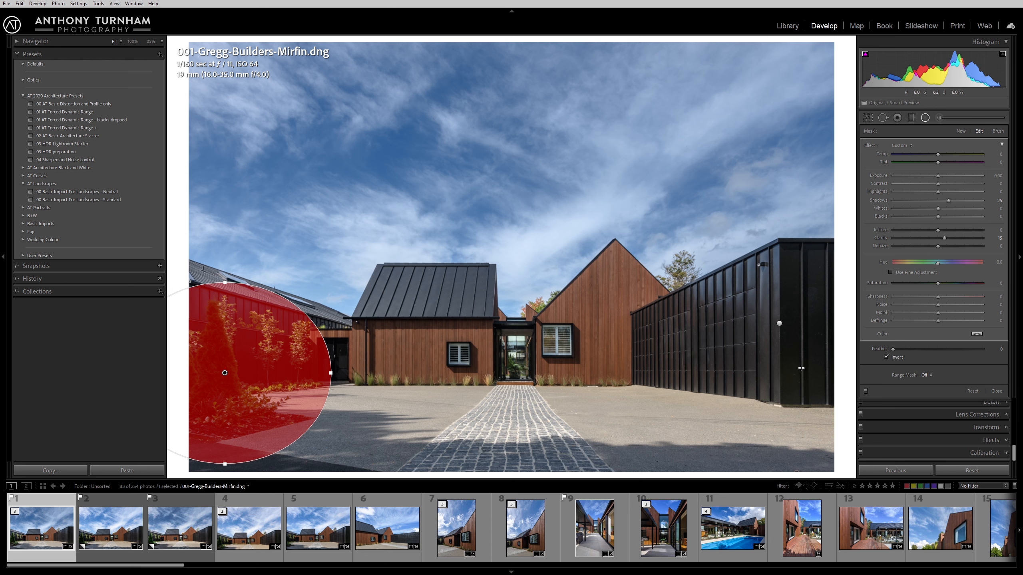
drag(915, 352, 927, 352)
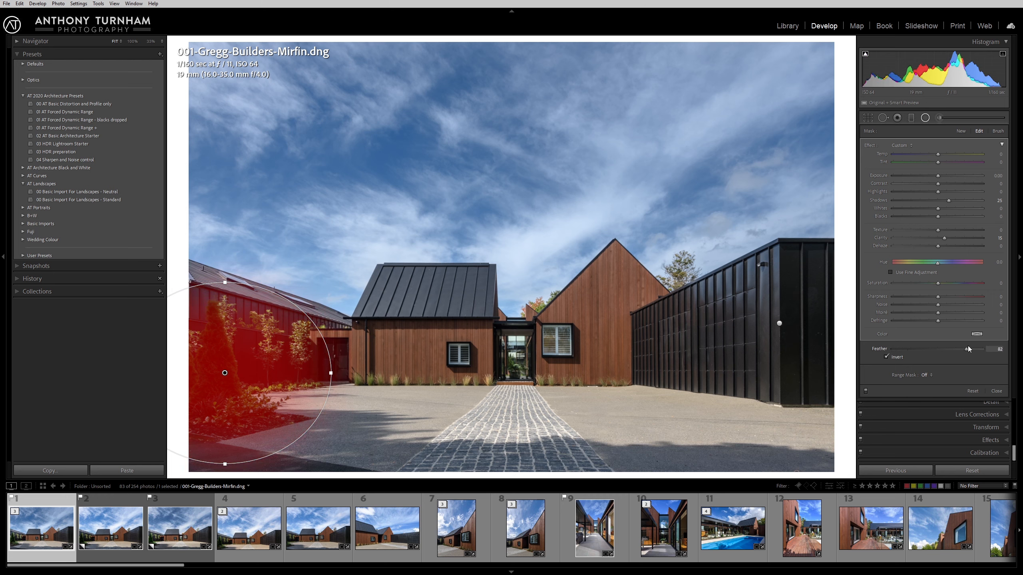
drag(977, 346, 977, 347)
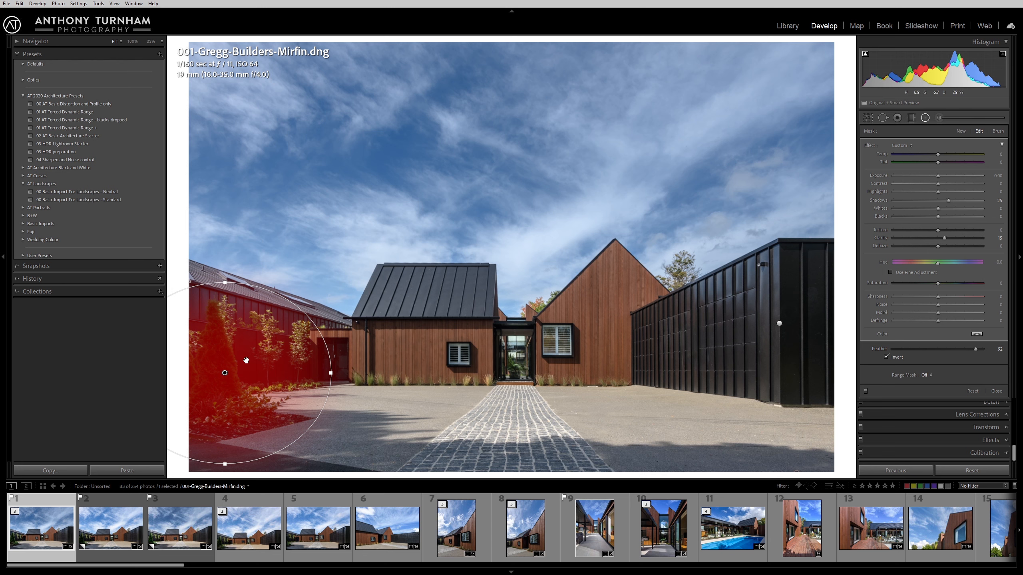
drag(227, 370, 223, 364)
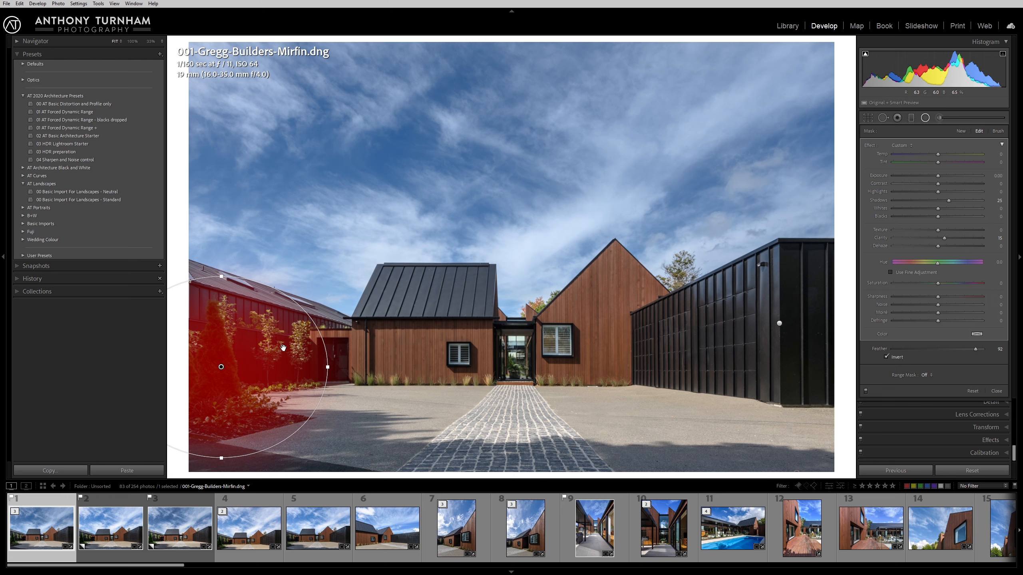
key(o)
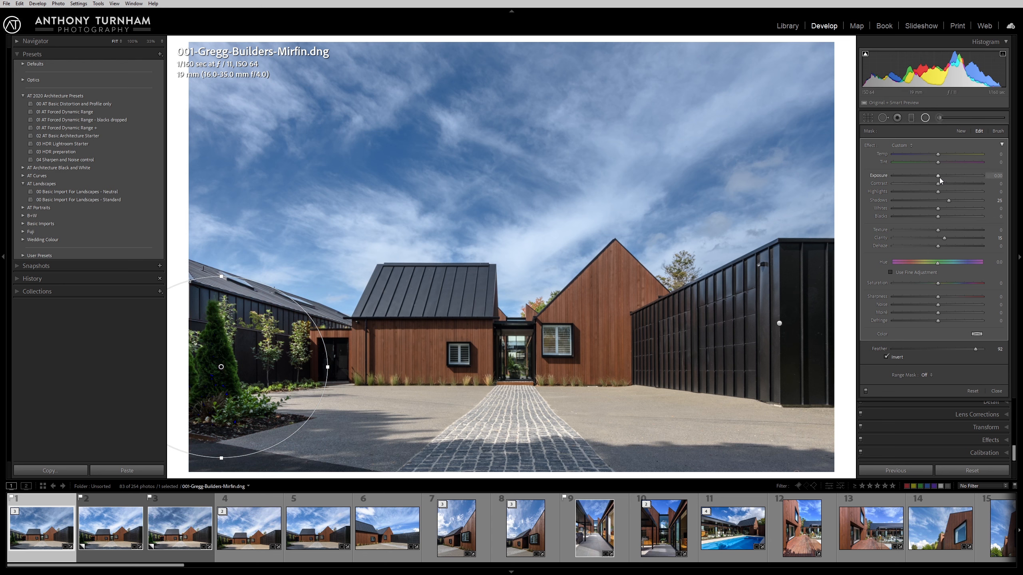
- Set the planting filter's Exposure to 1.20, Shadows to 16 and Contrast to 14, try Blacks at 100, and reset Blacks and Clarity
drag(947, 179, 951, 181)
drag(940, 216, 982, 214)
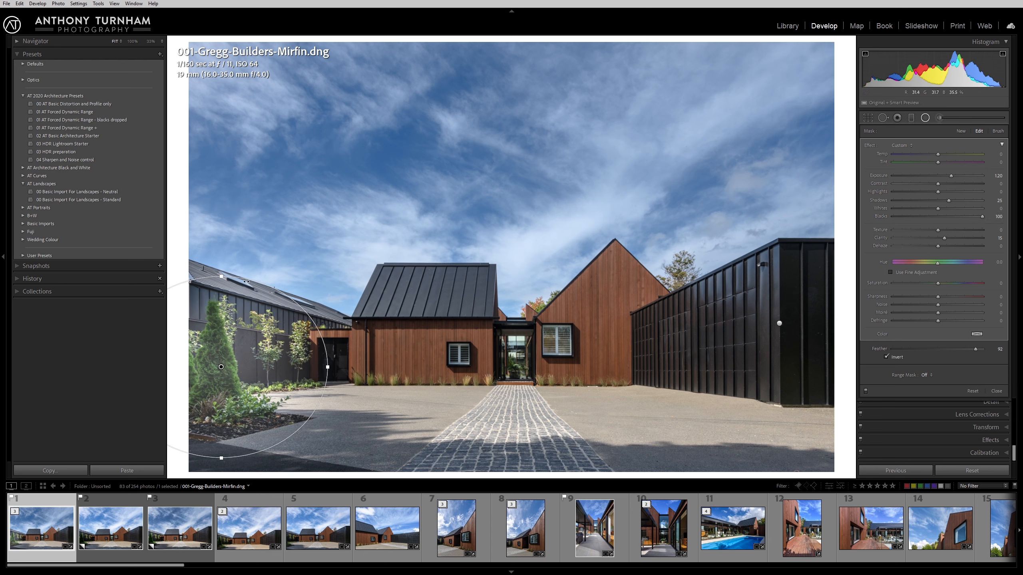
double_click(982, 217)
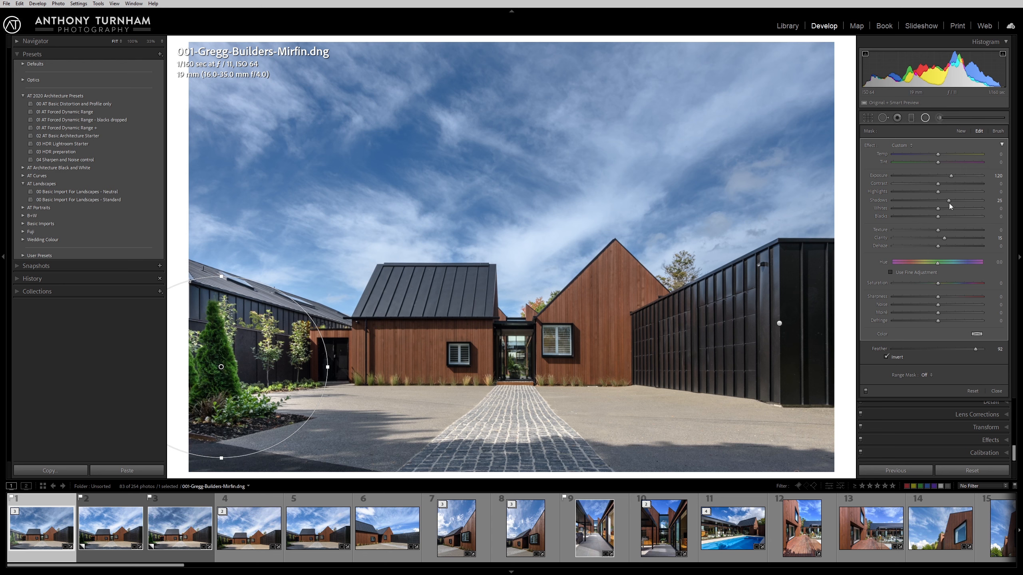
drag(942, 200, 948, 204)
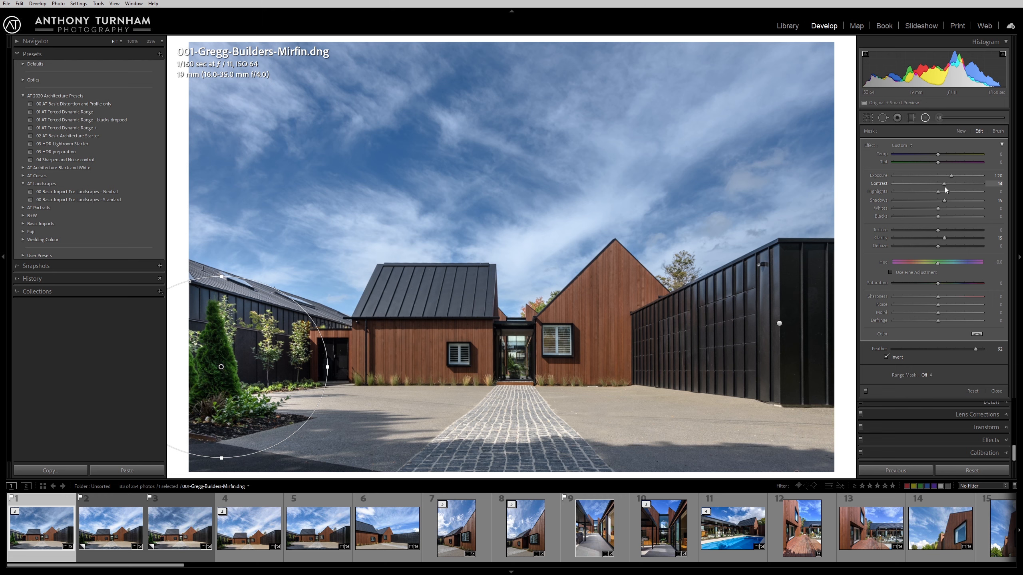
double_click(945, 238)
- Draw a wide radial filter centred above the entrance, with Exposure 0.41, Contrast 27 and Highlights -21
drag(514, 349, 806, 204)
drag(521, 341, 521, 314)
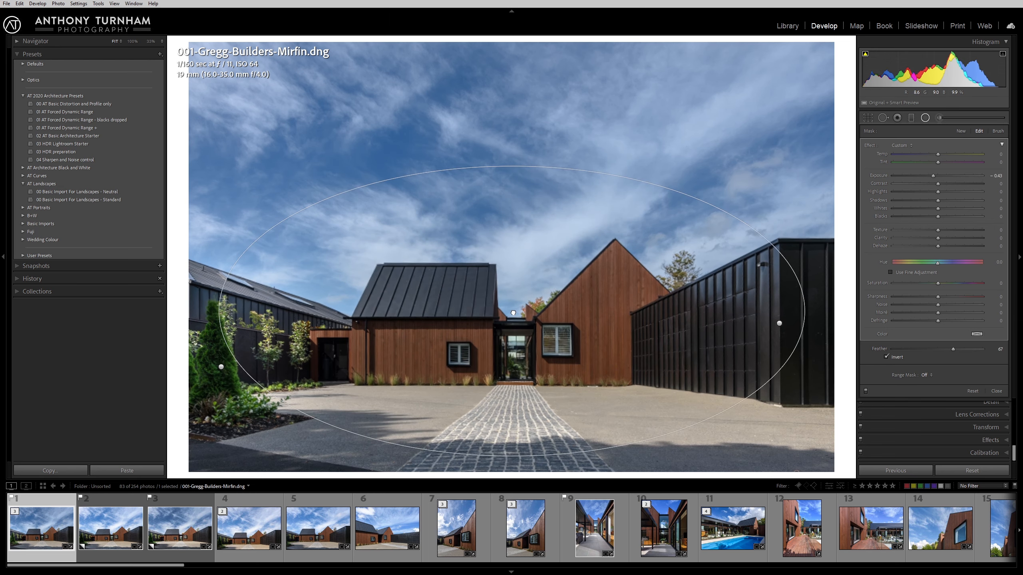
double_click(938, 175)
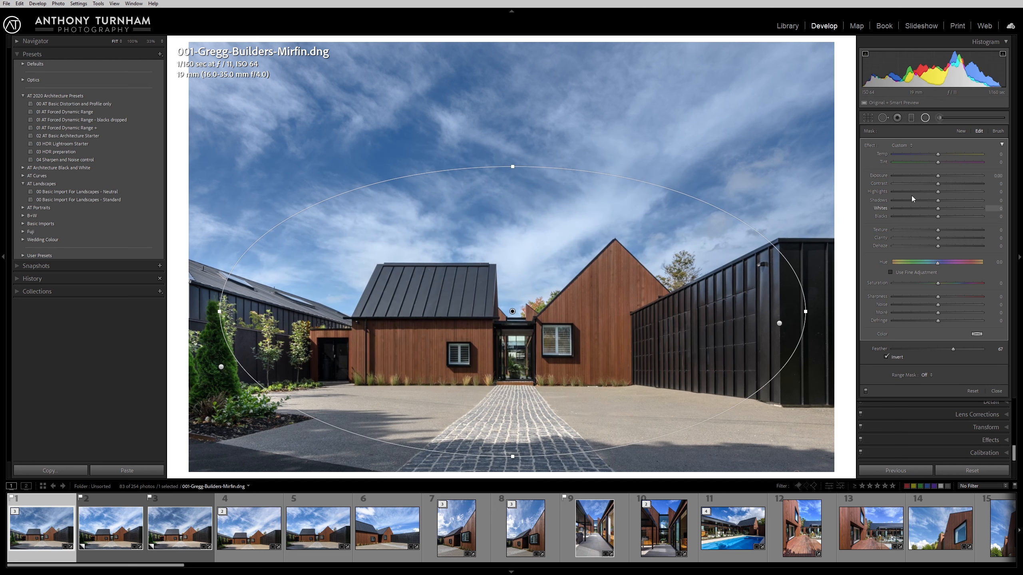
mouse_move(938, 177)
mouse_down()
mouse_move(927, 191)
mouse_move(951, 184)
mouse_up()
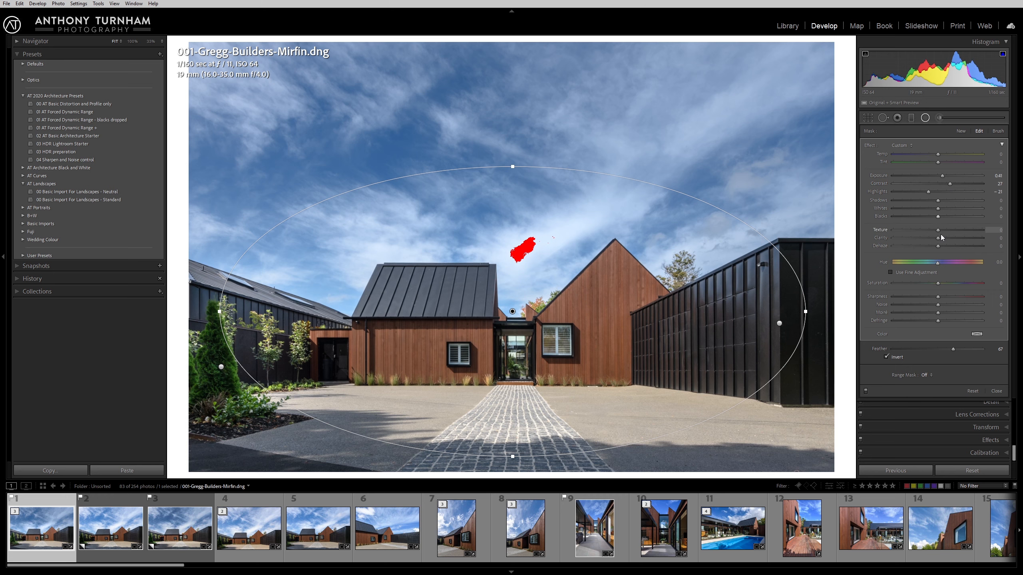
- Try Clarity at 100 and -100 on the central radial filter, set it to 29, and compare with the filters off
drag(938, 238, 966, 245)
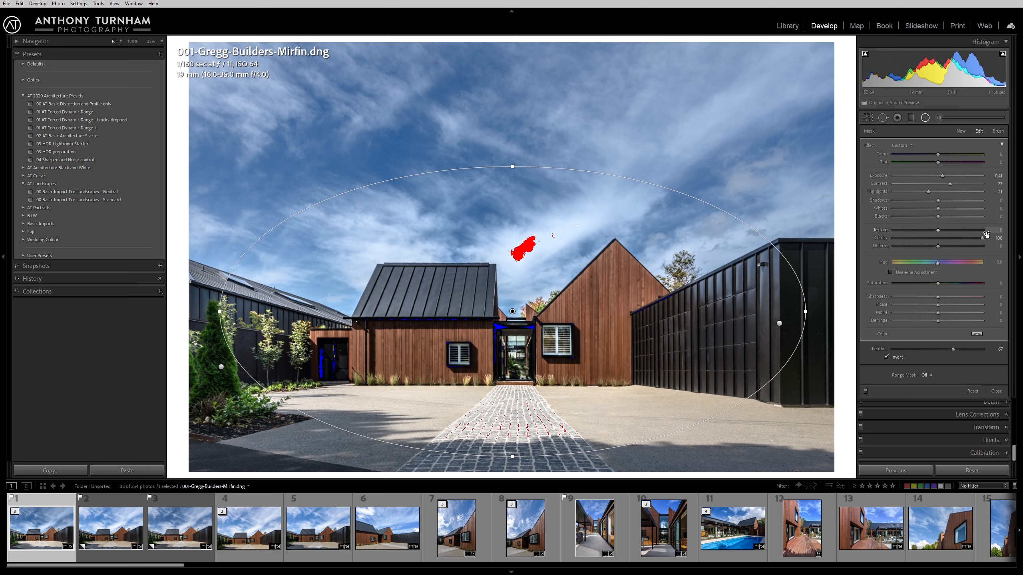
drag(981, 239, 1021, 239)
drag(952, 246, 835, 263)
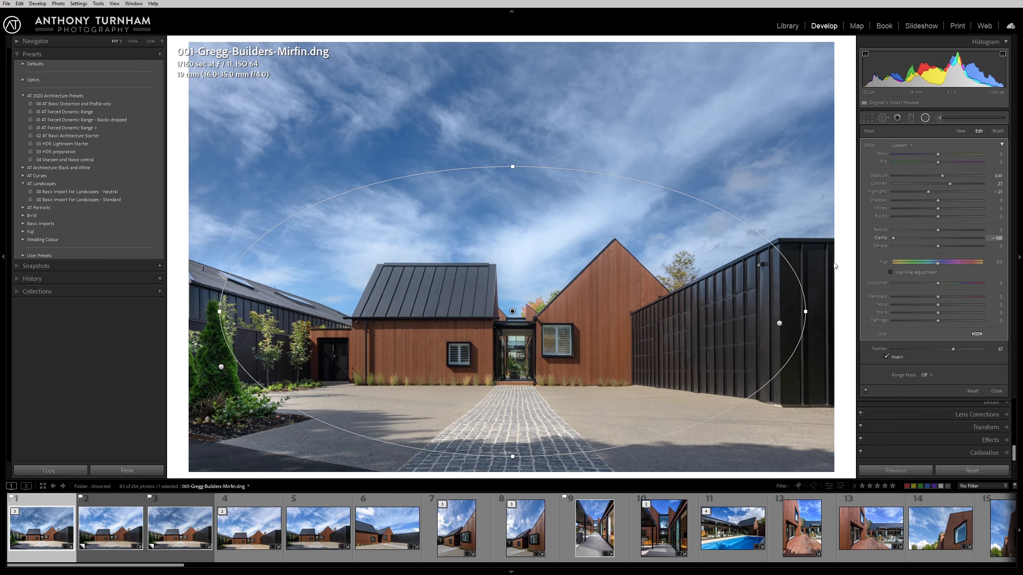
drag(933, 255, 988, 242)
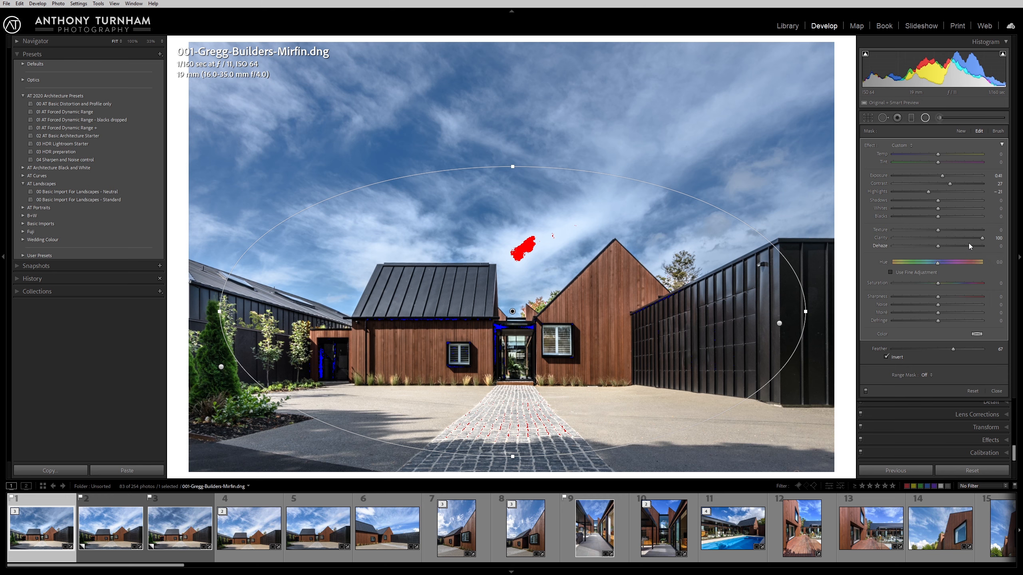
drag(981, 239, 951, 247)
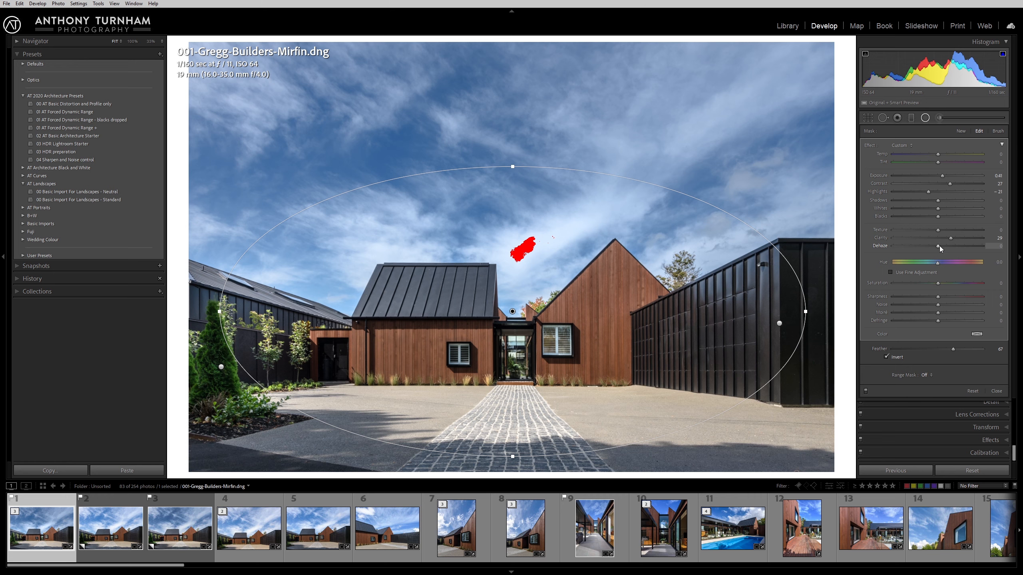
click(865, 392)
click(865, 392)
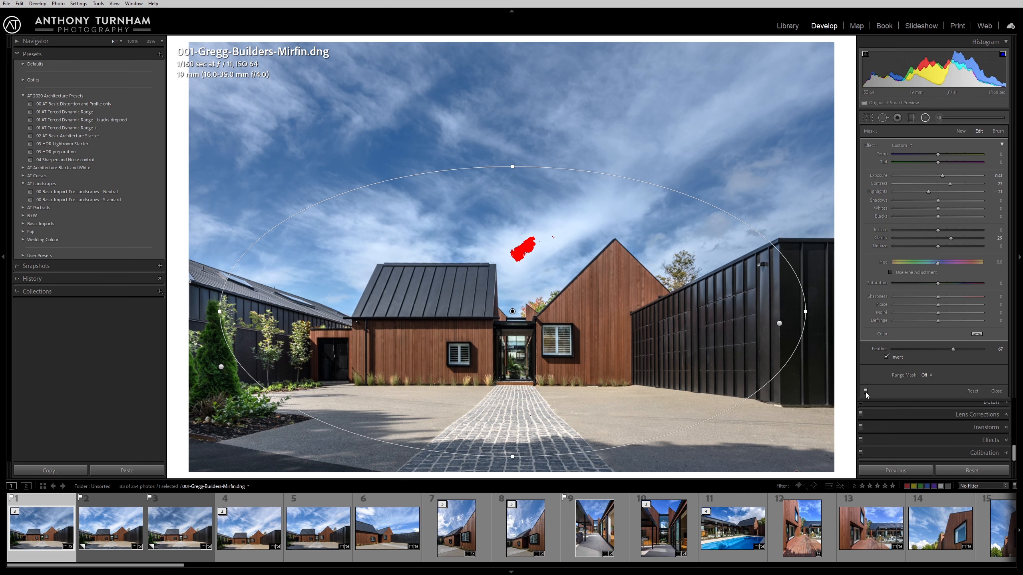
click(865, 391)
click(866, 392)
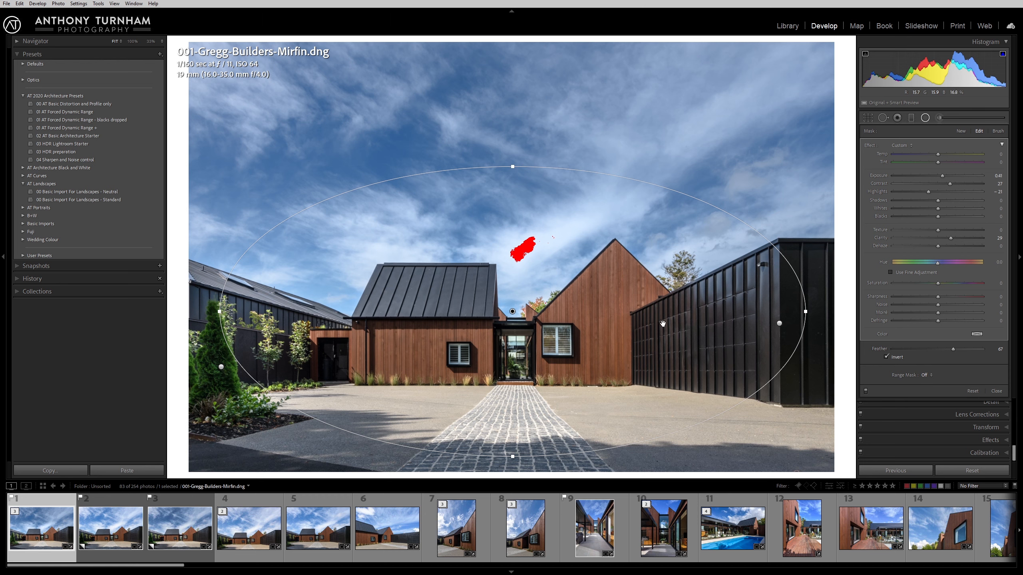
- Check the central radial filter's mask overlay and erase the sky from it with a Size 23, Feather 100, Flow 77 brush
key(o)
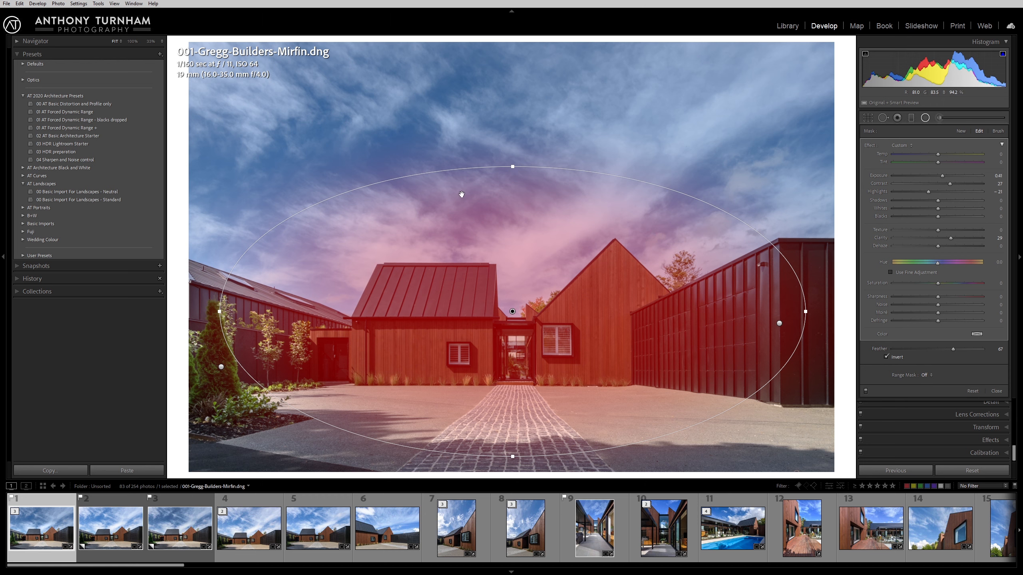
key(o)
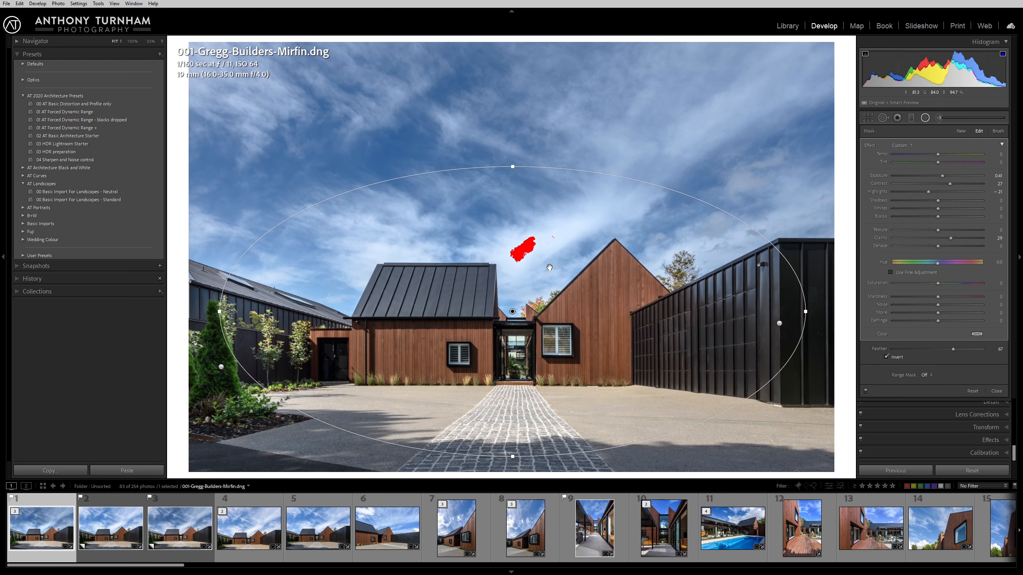
click(998, 132)
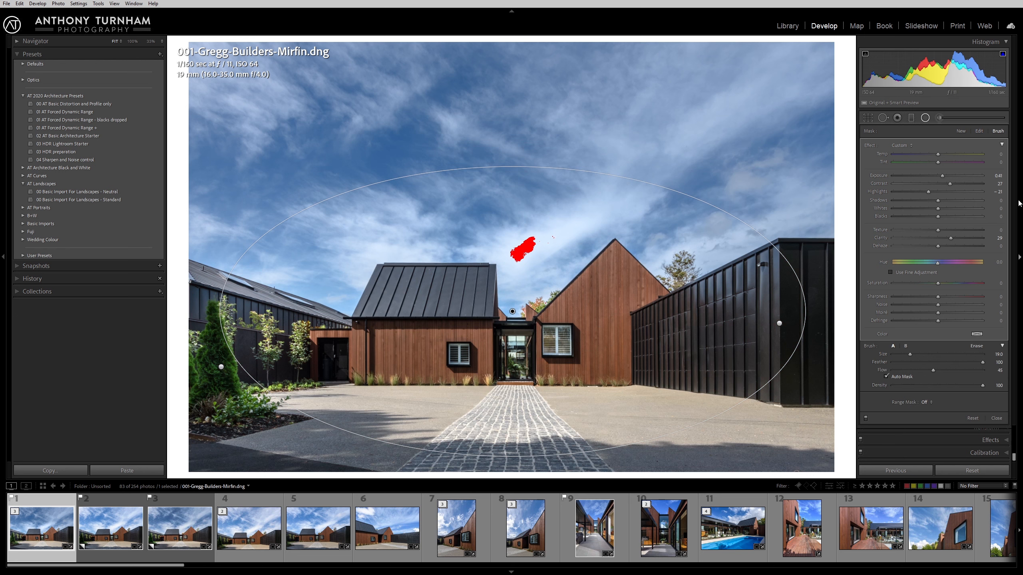
click(979, 346)
scroll(508, 222, up, 7)
mouse_move(314, 218)
mouse_down()
mouse_move(675, 206)
mouse_move(374, 195)
mouse_move(568, 215)
mouse_move(527, 264)
mouse_move(582, 198)
mouse_move(677, 228)
mouse_move(789, 201)
mouse_move(431, 188)
mouse_move(321, 230)
mouse_move(290, 222)
mouse_move(479, 205)
mouse_move(580, 226)
mouse_move(527, 269)
mouse_move(364, 197)
mouse_move(788, 196)
mouse_up()
key(o)
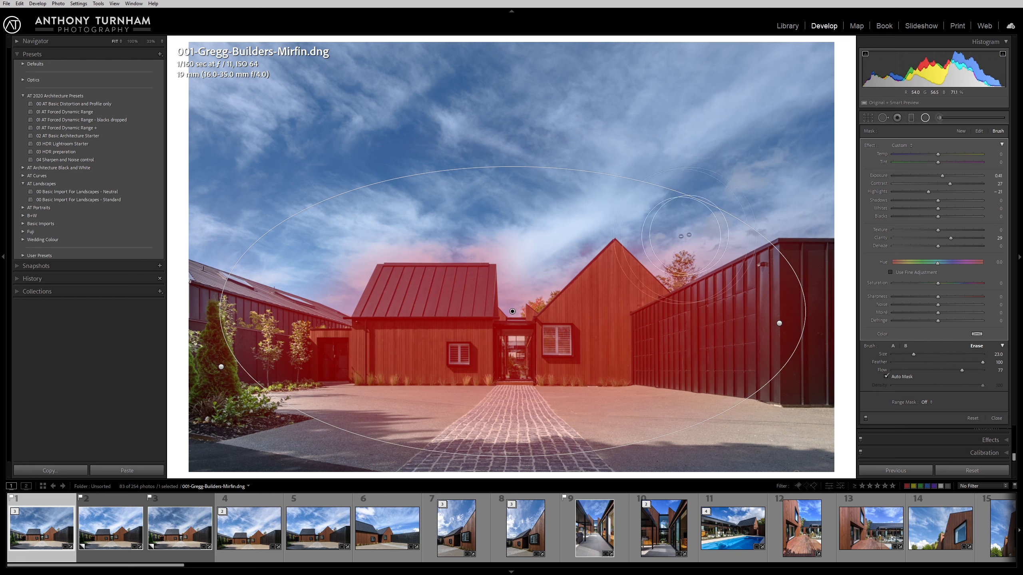
mouse_move(335, 208)
mouse_down()
mouse_move(452, 210)
mouse_move(366, 183)
mouse_move(484, 211)
mouse_move(339, 197)
mouse_up()
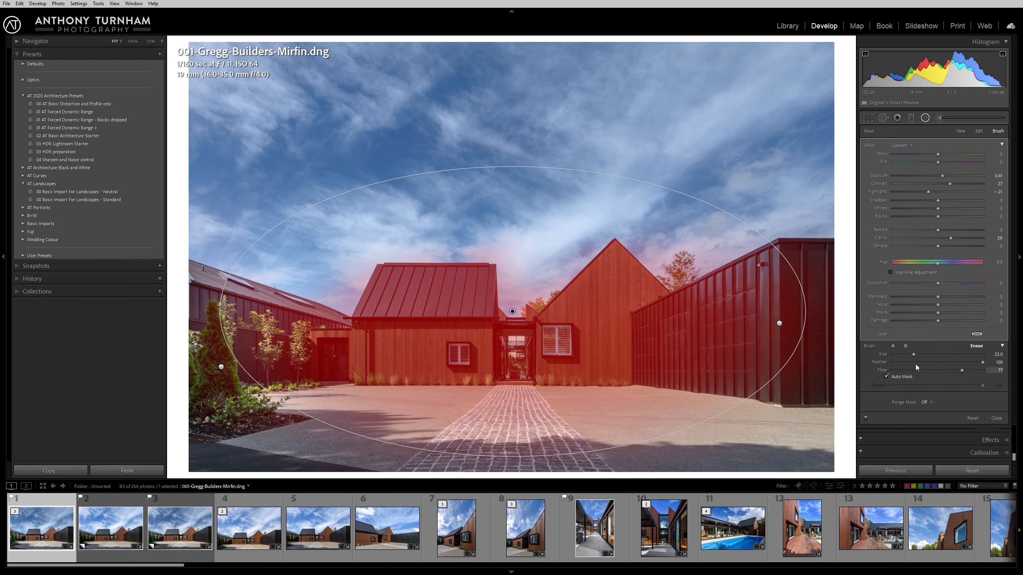
- Show exposure details in the info overlay and erase the remaining mask just above the rooflines with a Size 17 brush
key(i)
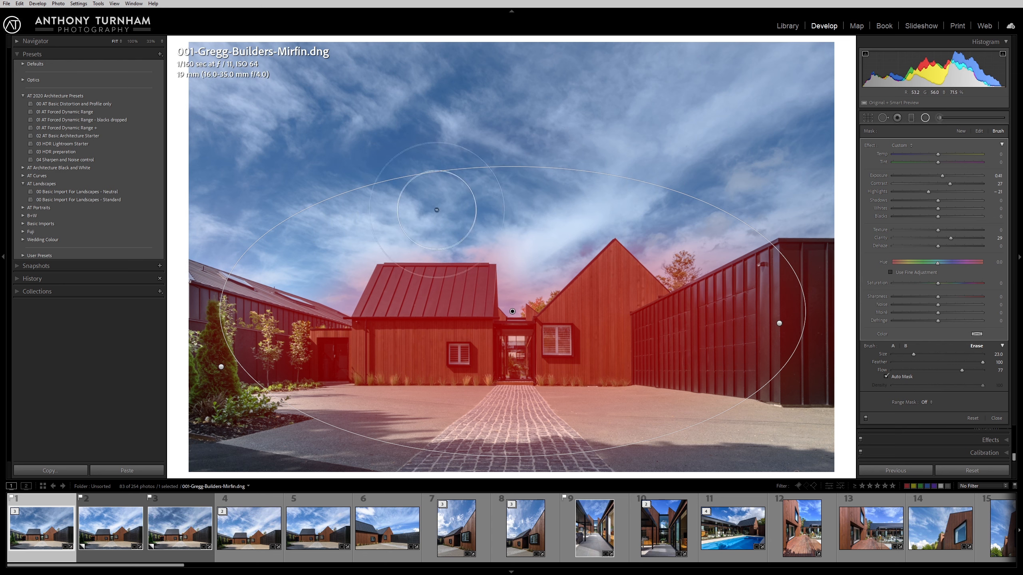
key(i)
scroll(305, 247, down, 3)
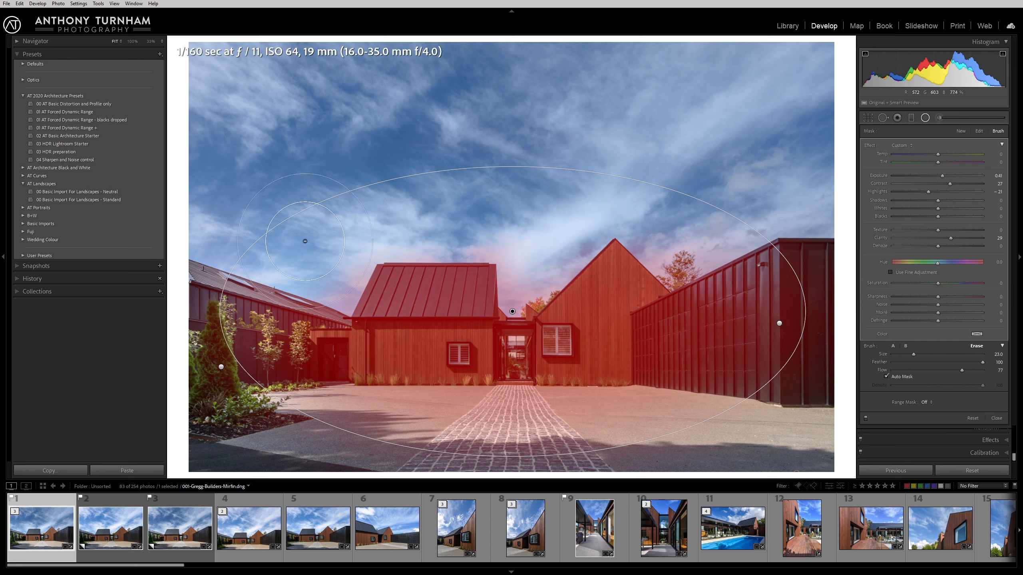
drag(337, 272, 331, 278)
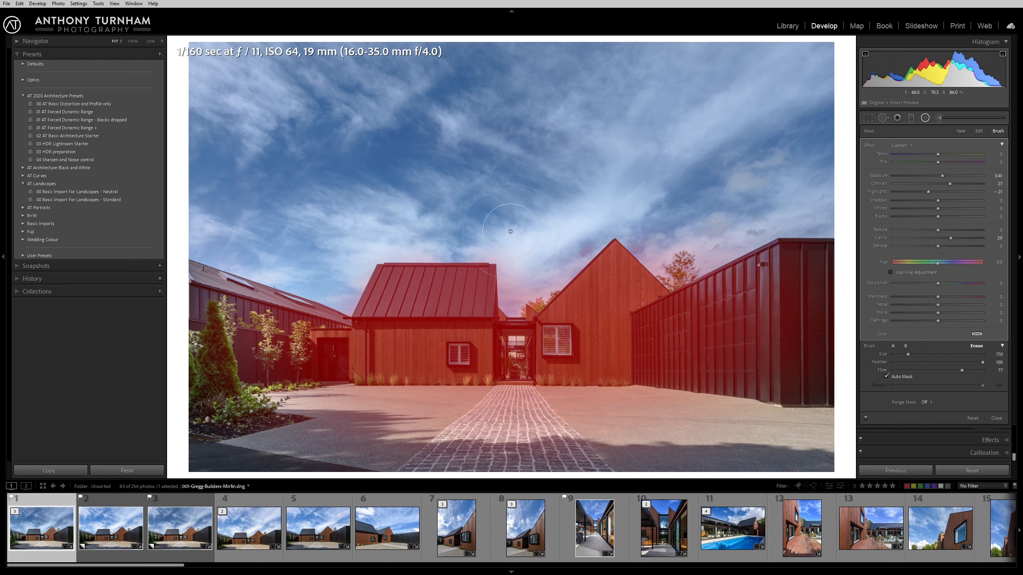
mouse_move(531, 277)
mouse_down()
mouse_move(520, 295)
mouse_move(519, 281)
mouse_up()
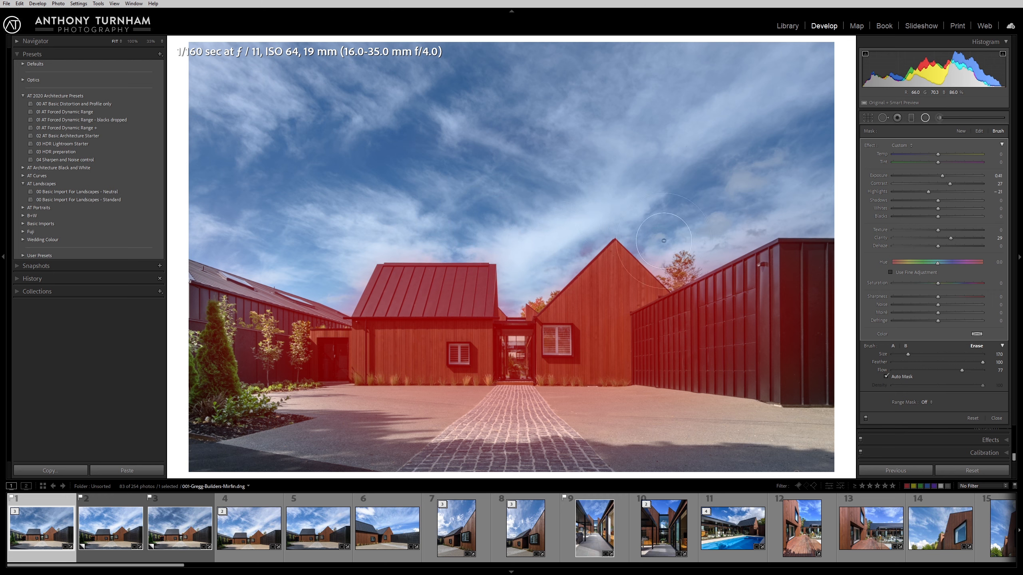
- Erase the central filter's mask from both side buildings, the planting and the front corners of the driveway with a Size 26 brush
scroll(267, 245, down, 3)
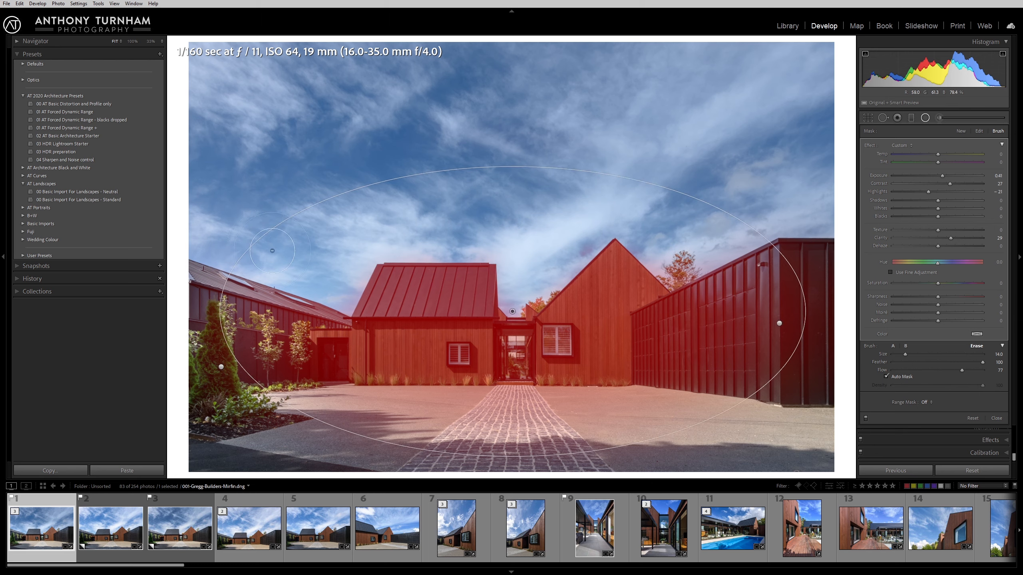
scroll(238, 197, up, 5)
scroll(250, 274, up, 7)
mouse_move(286, 294)
mouse_down()
mouse_move(310, 295)
mouse_move(211, 300)
mouse_move(246, 318)
mouse_move(255, 292)
mouse_move(178, 311)
mouse_move(204, 330)
mouse_move(289, 274)
mouse_up()
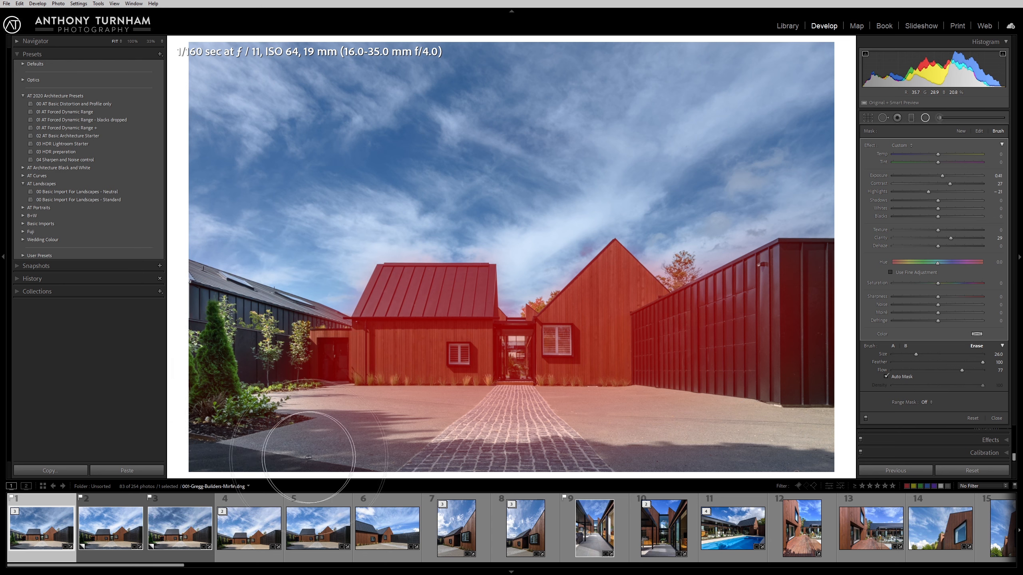
mouse_move(772, 448)
mouse_down()
mouse_move(777, 320)
mouse_move(788, 297)
mouse_move(776, 308)
mouse_move(711, 309)
mouse_move(667, 365)
mouse_move(810, 286)
mouse_move(713, 383)
mouse_move(744, 382)
mouse_move(742, 365)
mouse_up()
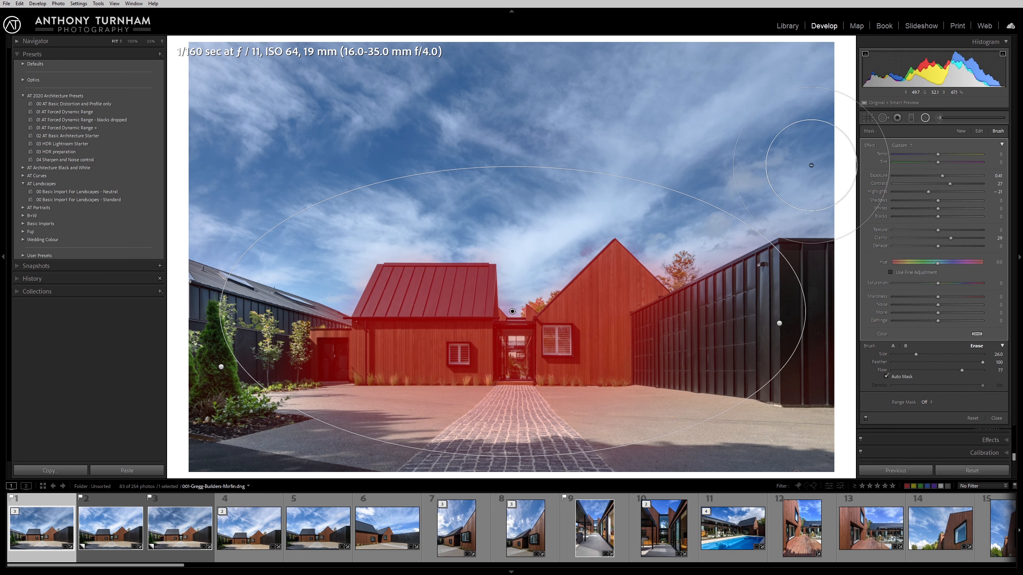
- Hide the mask overlay, compare the photo with the radial filters off and on, and leave the Radial Filter tool
key(o)
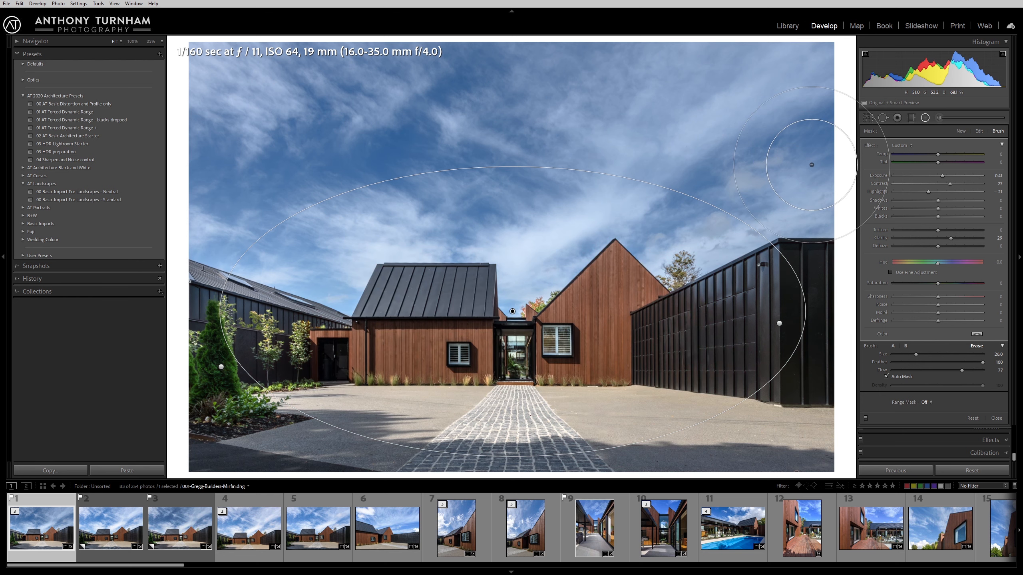
click(867, 419)
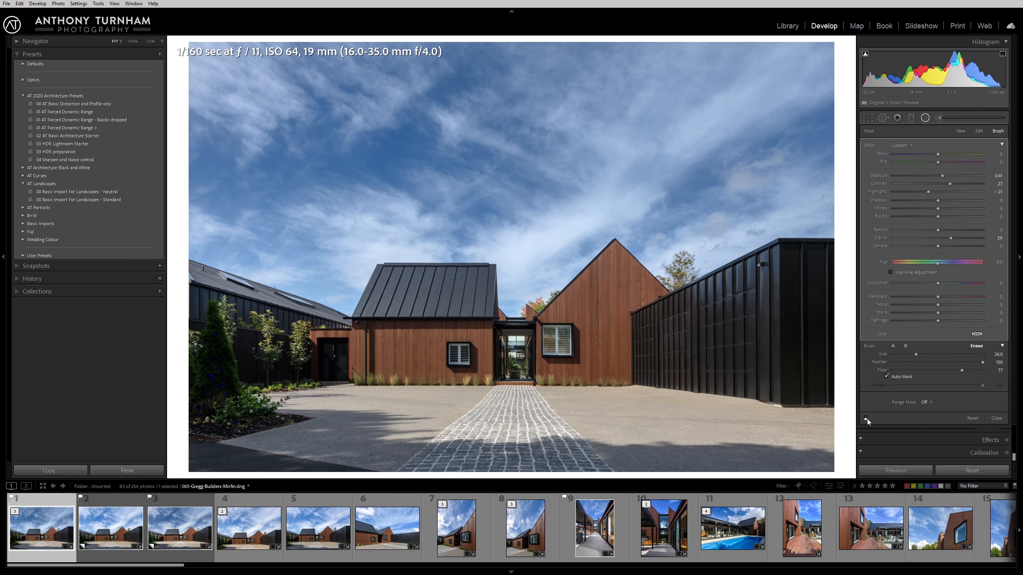
click(867, 419)
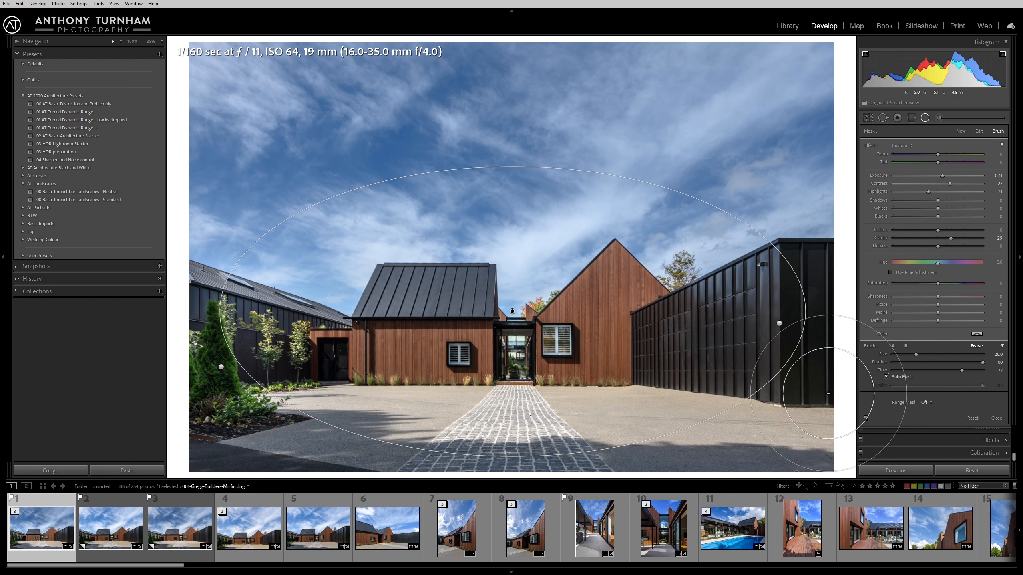
click(923, 122)
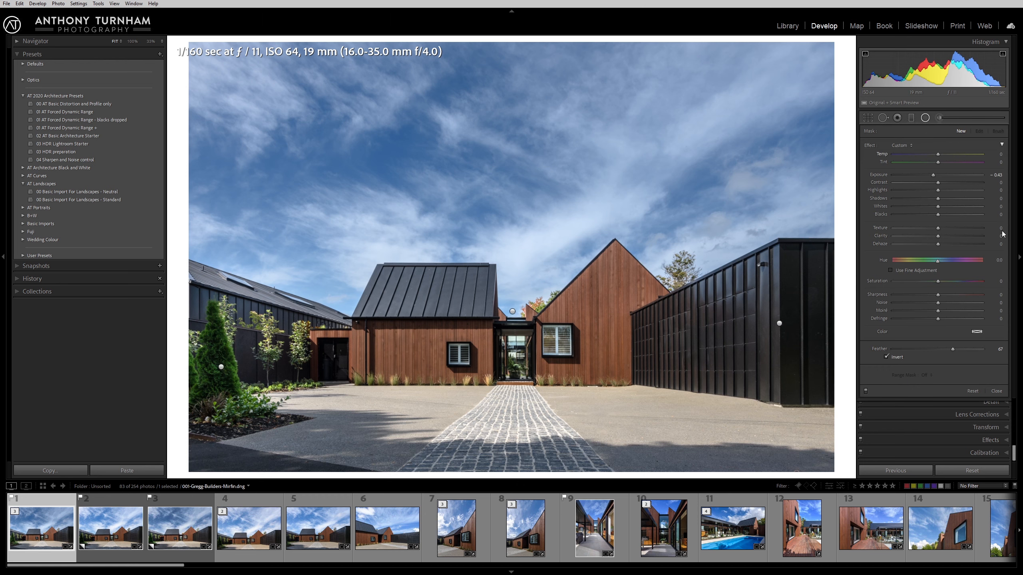
click(949, 145)
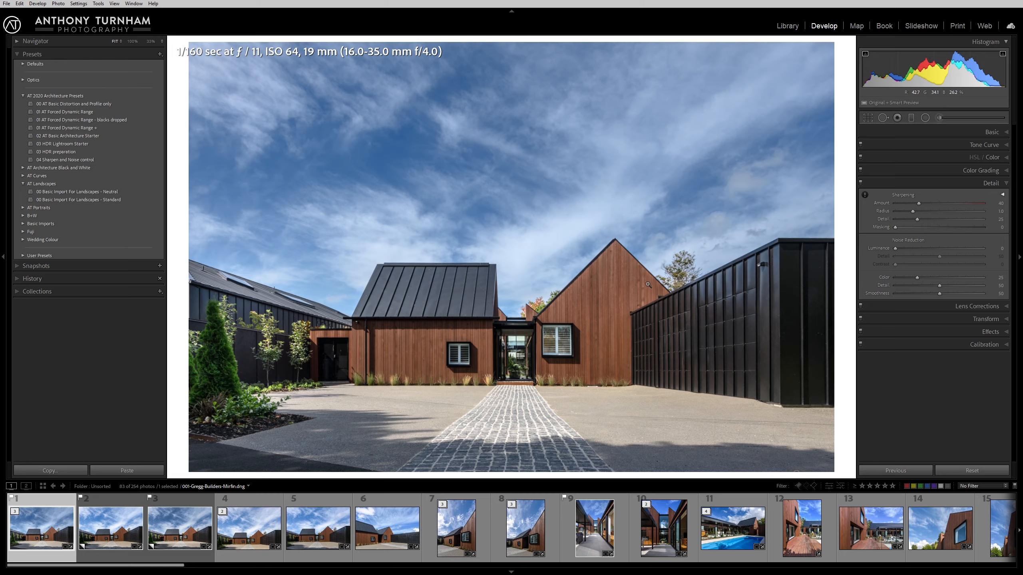
- Inspect the cladding and roof at 100%, set the sharpening Radius to 1.5 and try Amount at 100 and 150
click(575, 301)
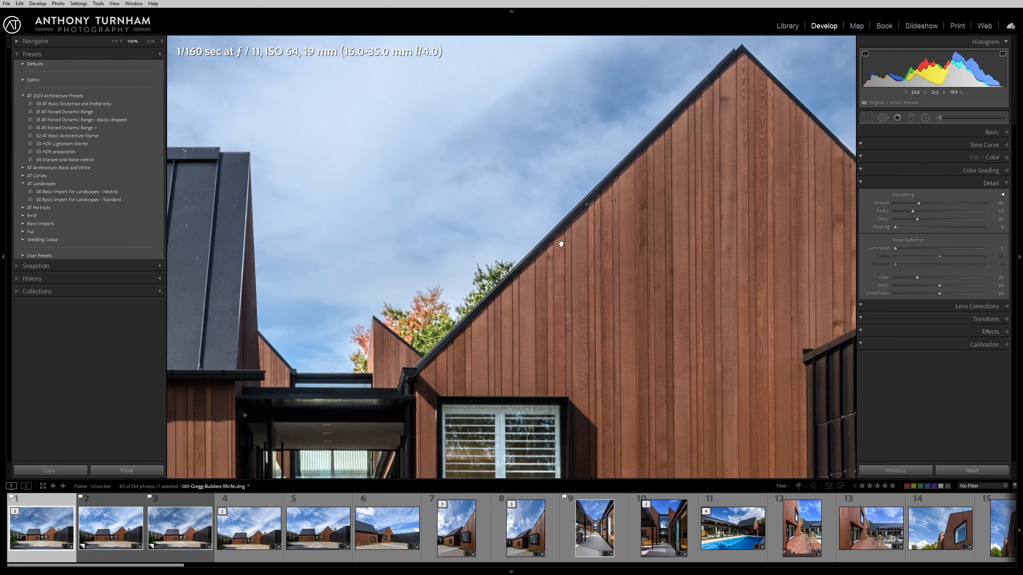
drag(587, 341, 661, 140)
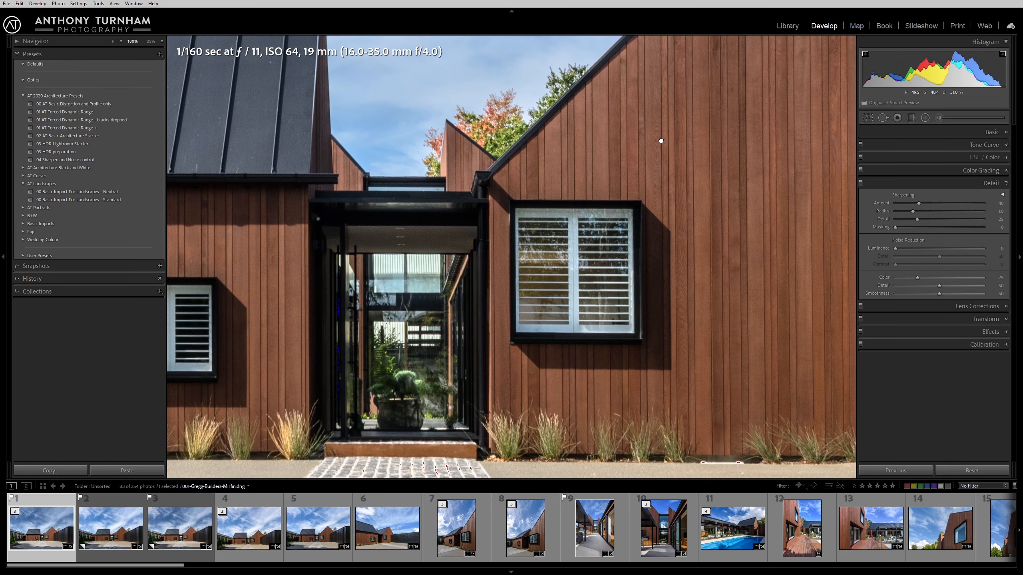
drag(751, 201, 841, 258)
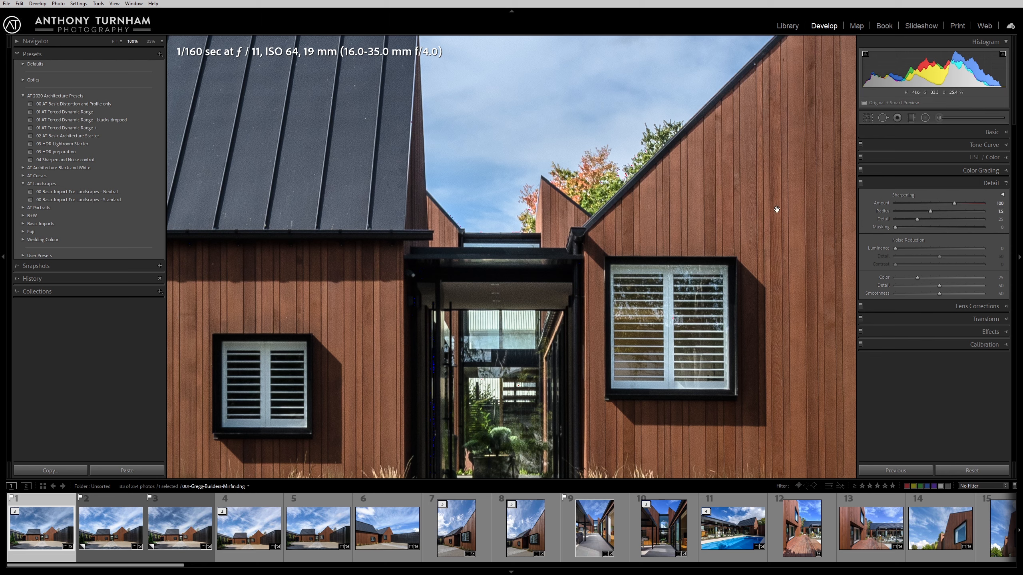
drag(955, 203, 1012, 205)
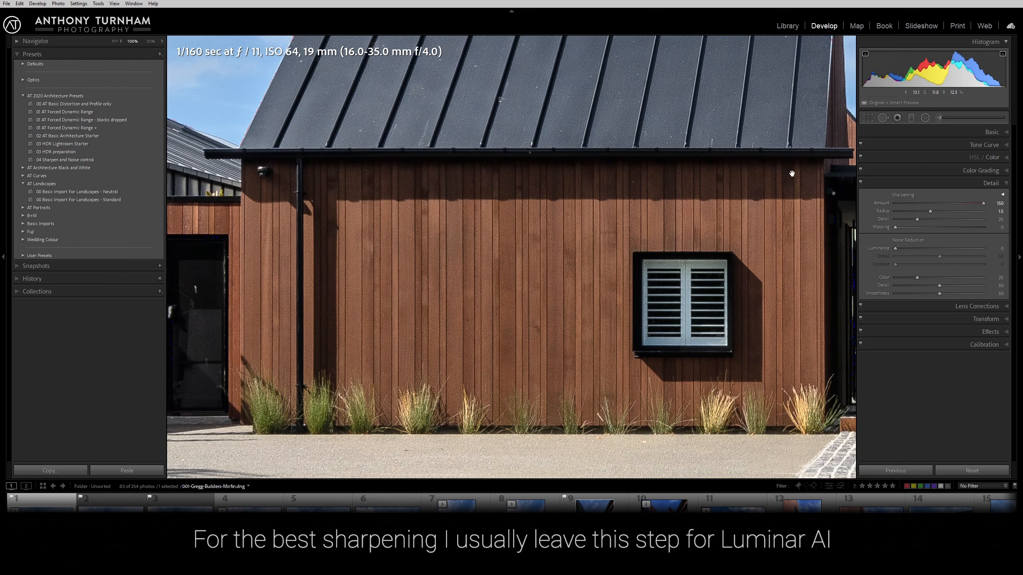
drag(558, 295, 481, 418)
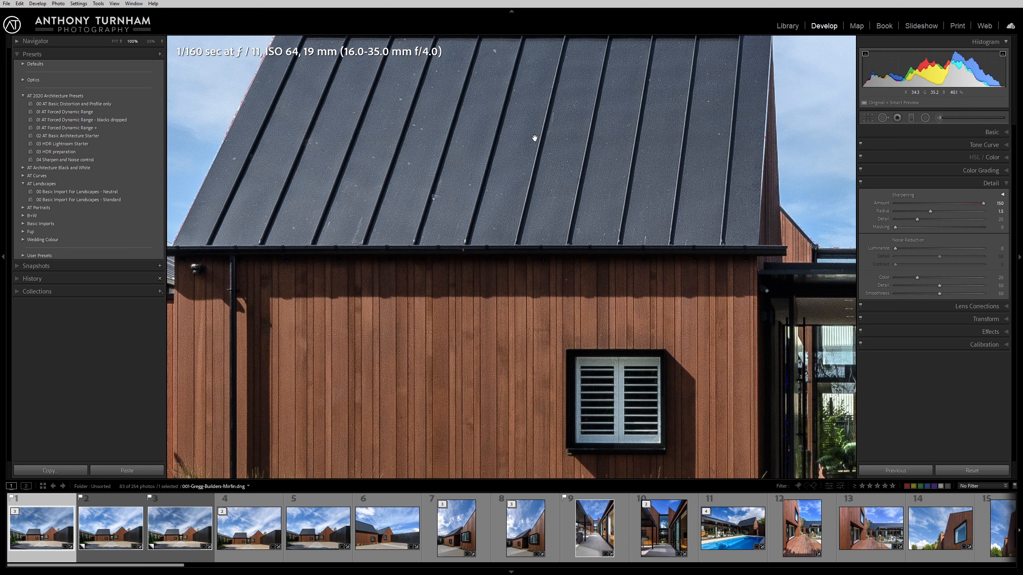
- Set the Luminance noise reduction to 23 and the sharpening Amount to 112
click(915, 248)
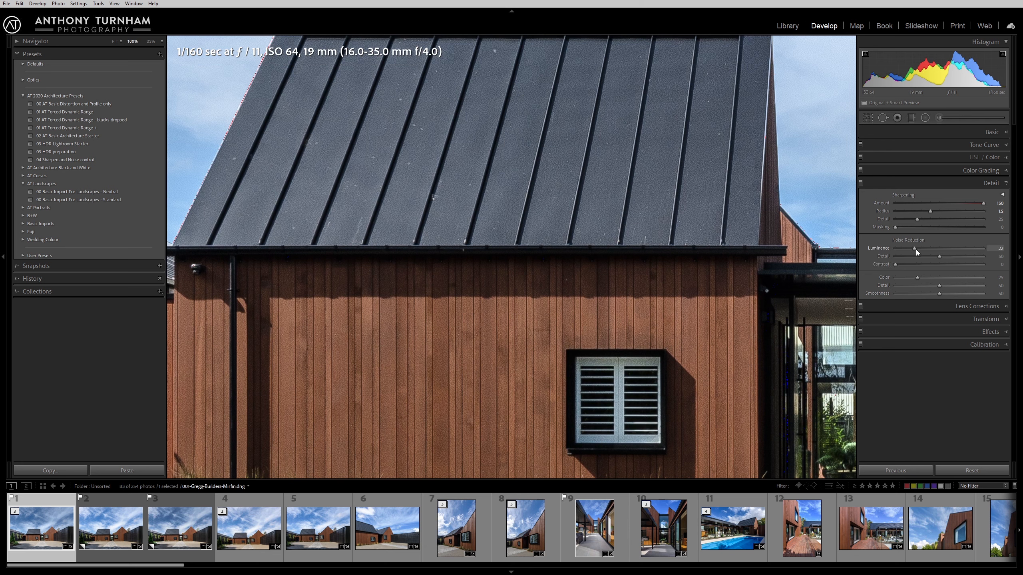
drag(926, 253, 917, 250)
drag(983, 202, 964, 203)
drag(961, 201, 962, 202)
- Compare the roof and cladding with the Detail adjustments off and on, and return to the full photo
click(860, 183)
click(862, 183)
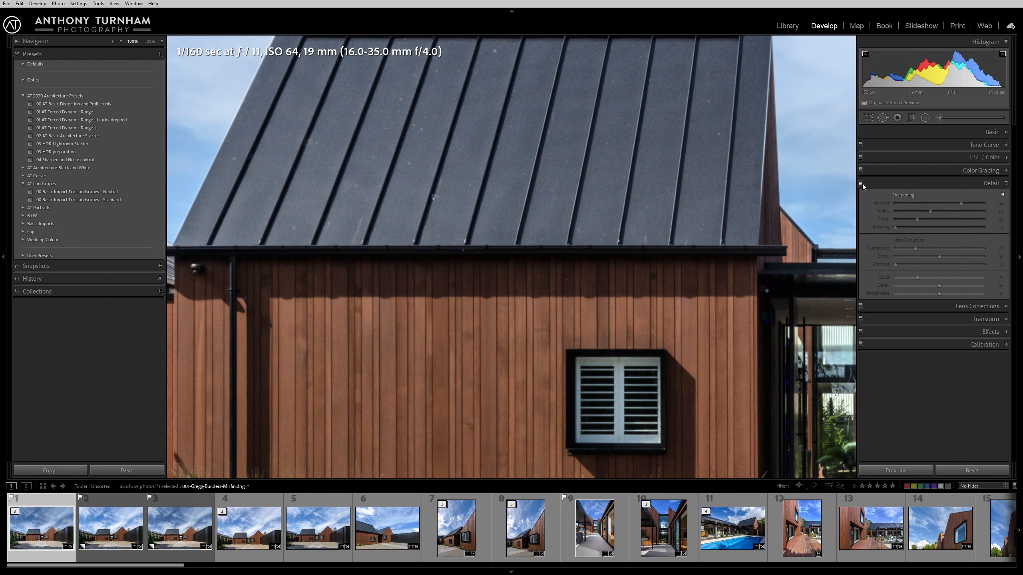
click(862, 183)
click(861, 184)
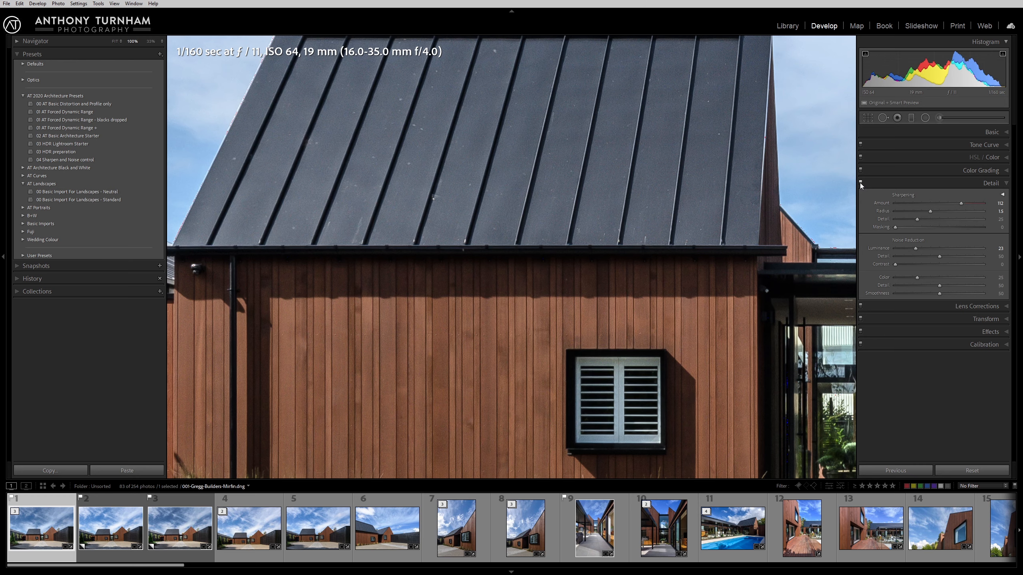
click(637, 241)
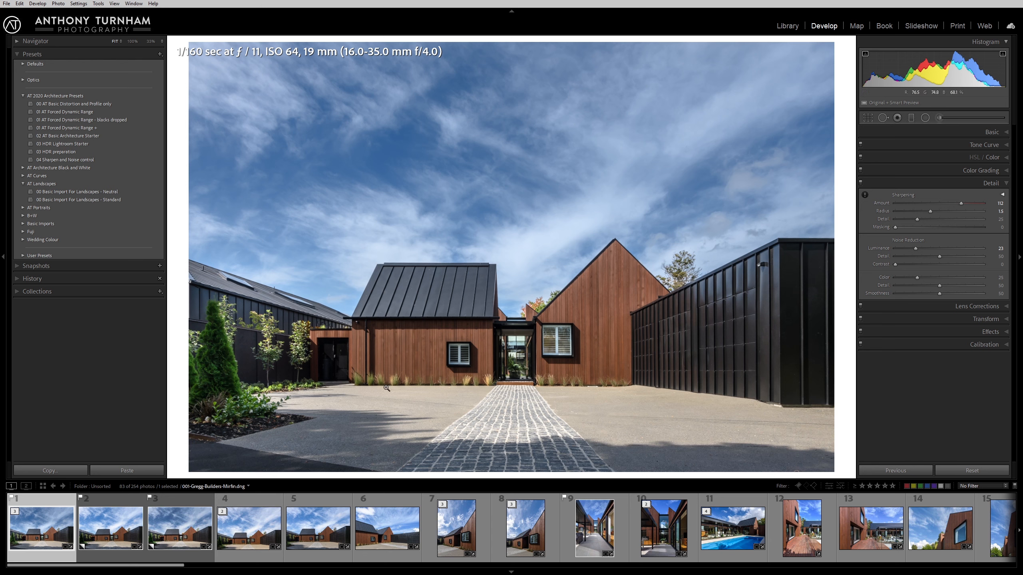
- Create a virtual copy of the edited exterior photo and reset the copy's develop settings
right_click(34, 527)
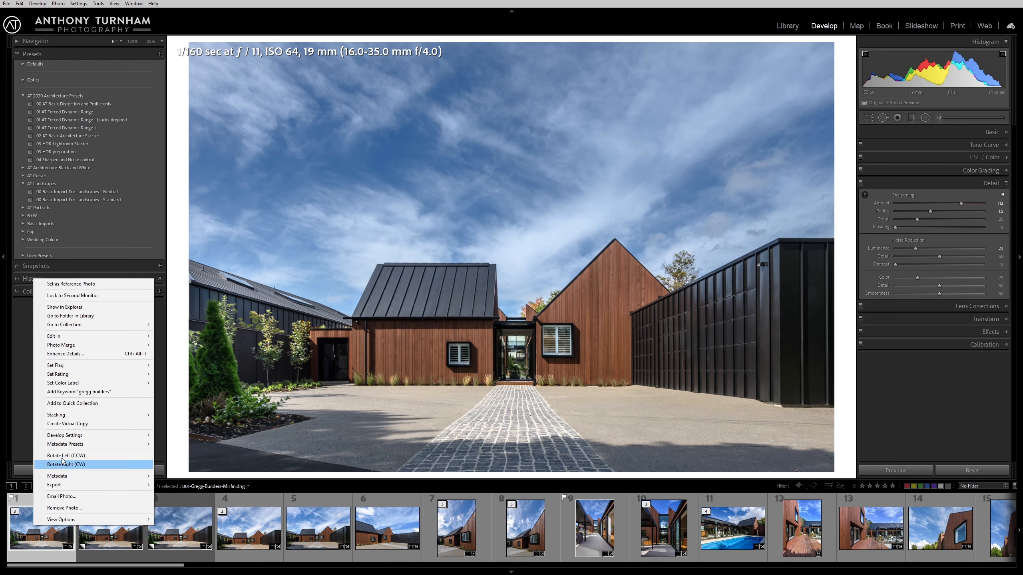
click(79, 424)
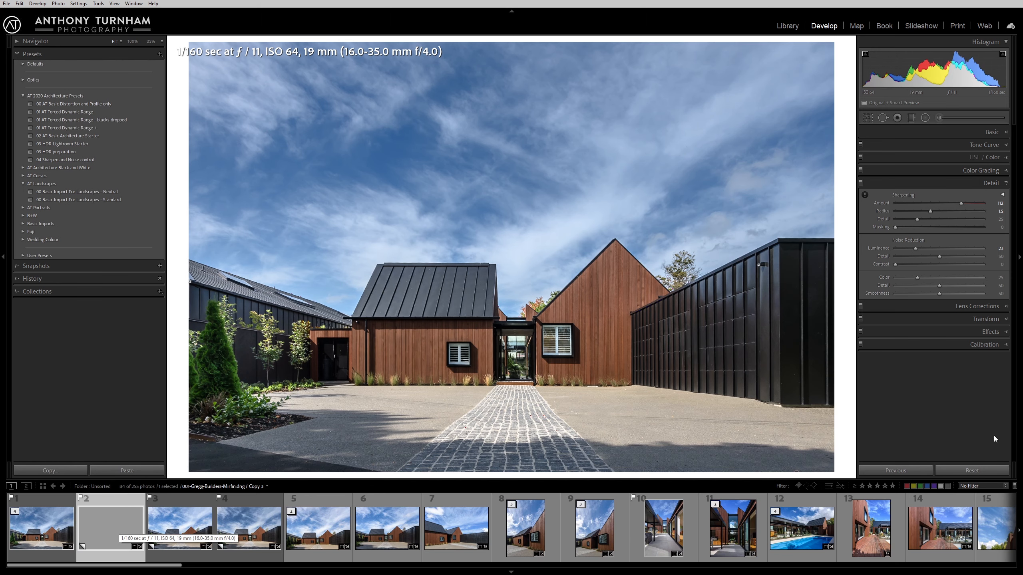
click(1002, 475)
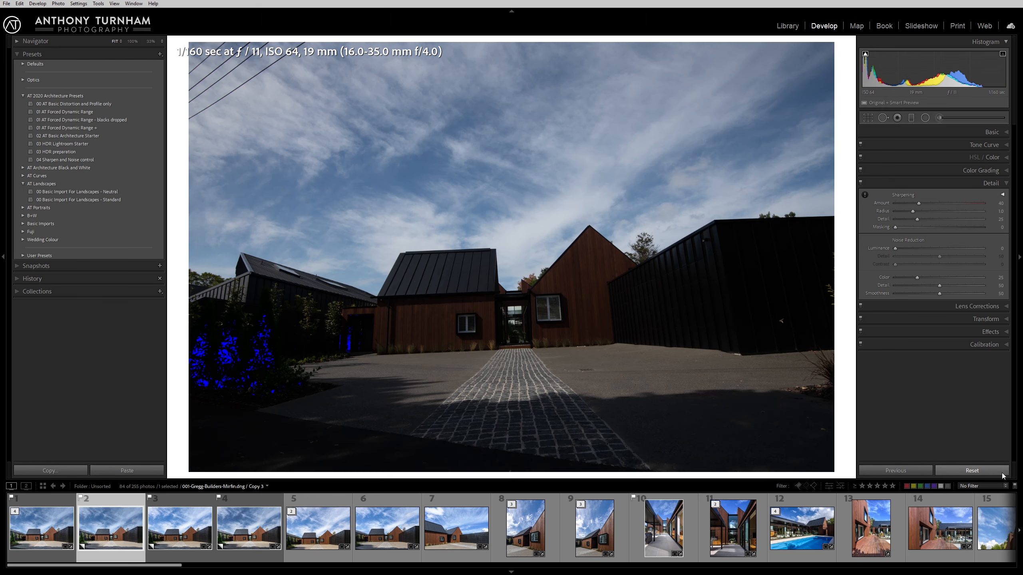
- Compare the edited exterior photo and its reset virtual copy side by side in Survey view
ctrl+click(62, 530)
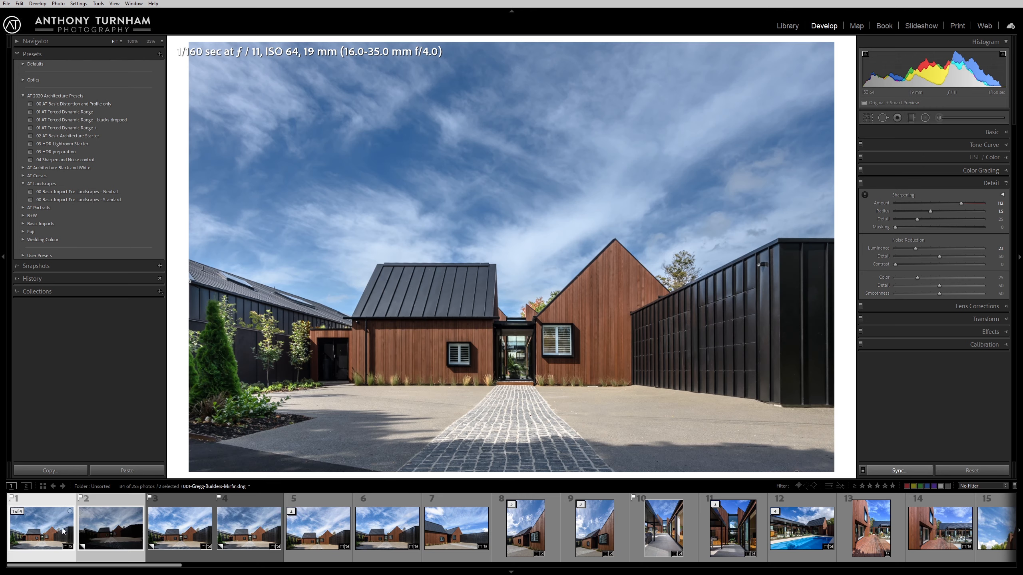
click(81, 540)
key(n)
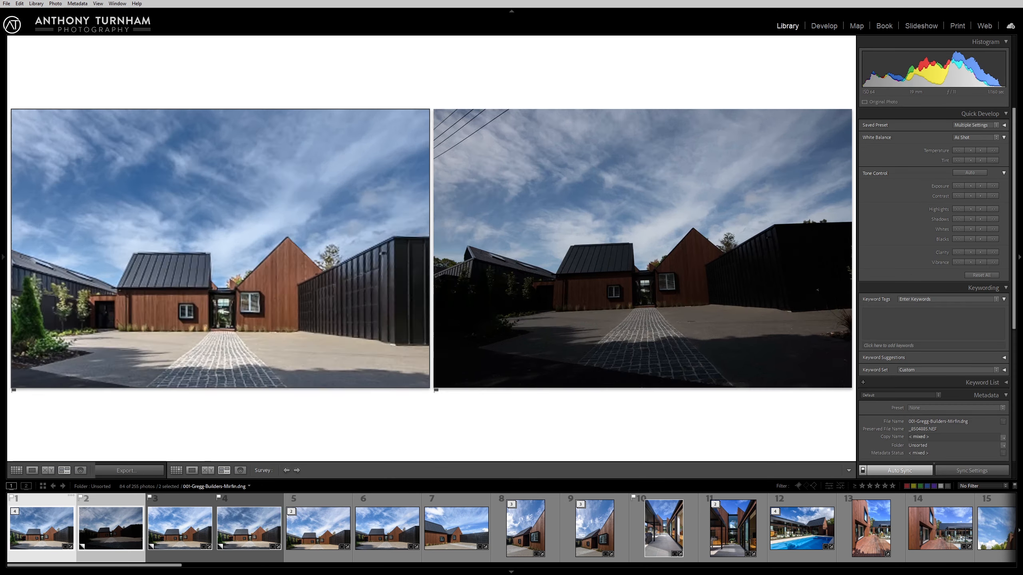
click(1020, 184)
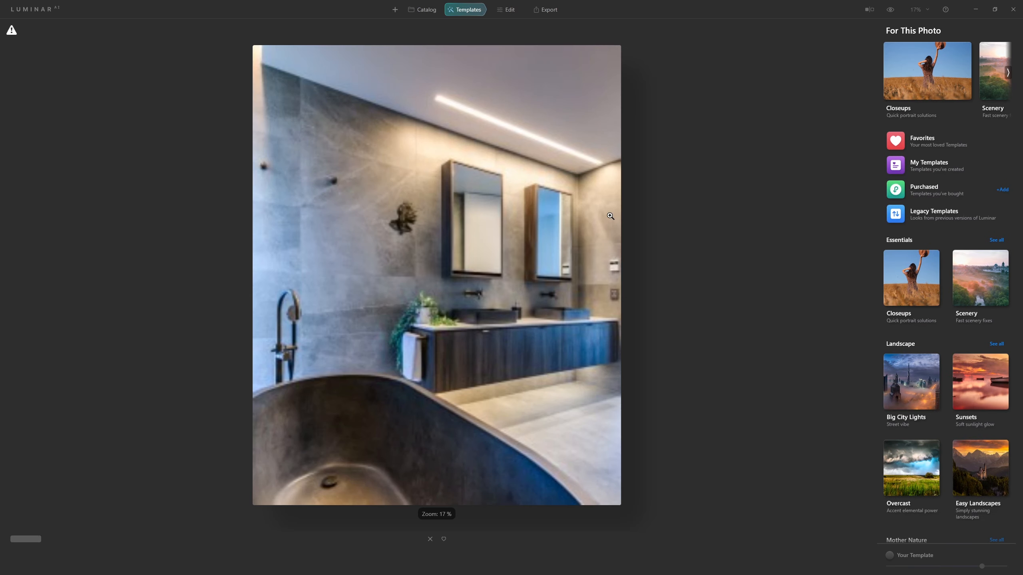
- In Luminar AI, open 001-Gregg-Builders-Mirfin.jpg for editing and compare its AT Architecture Enhancer IV look with the original
click(394, 9)
click(423, 46)
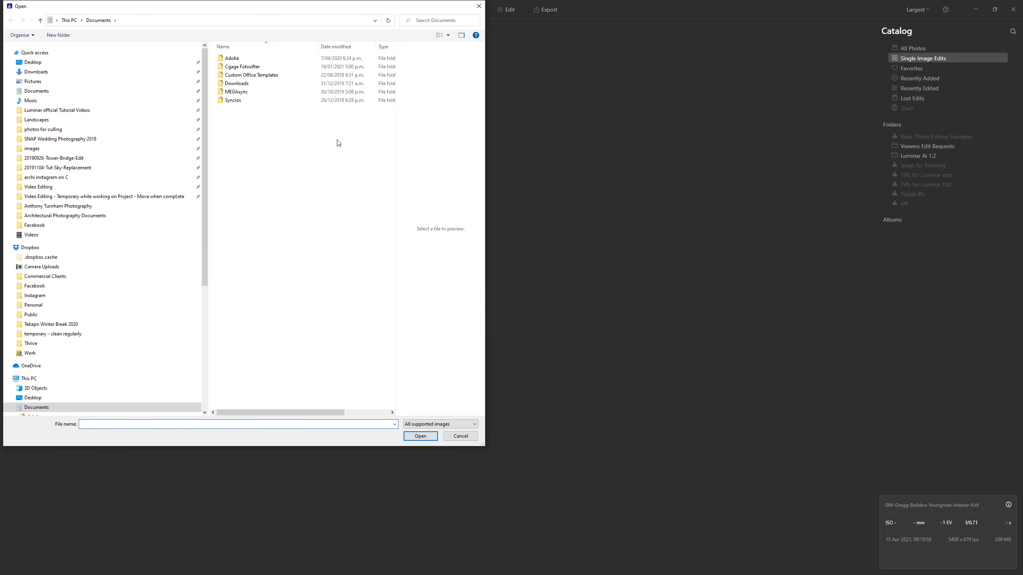
scroll(185, 180, down, 7)
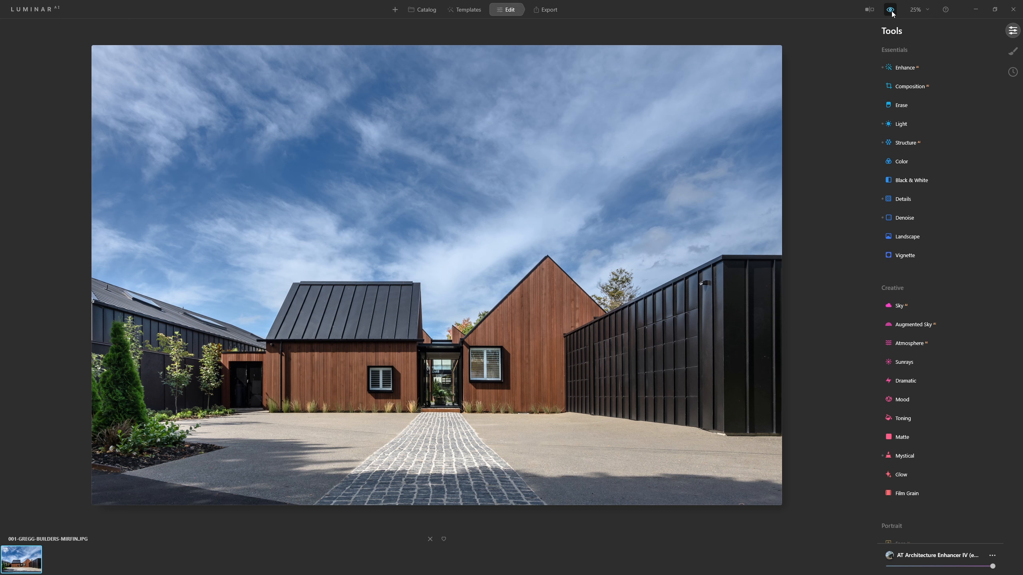
click(891, 11)
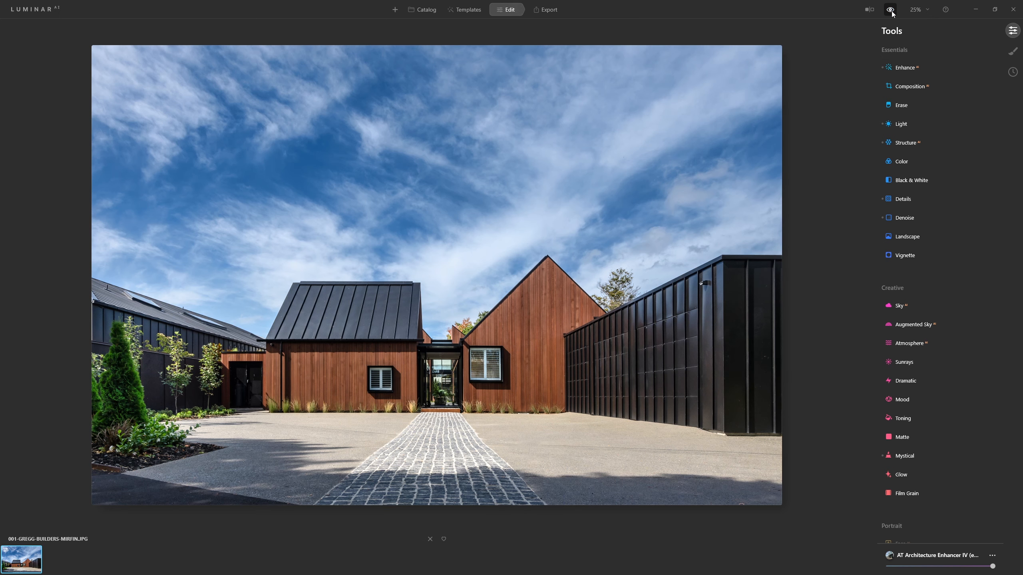
- Compare the exterior photo before and after the edit by sweeping the split divider across the image
click(870, 9)
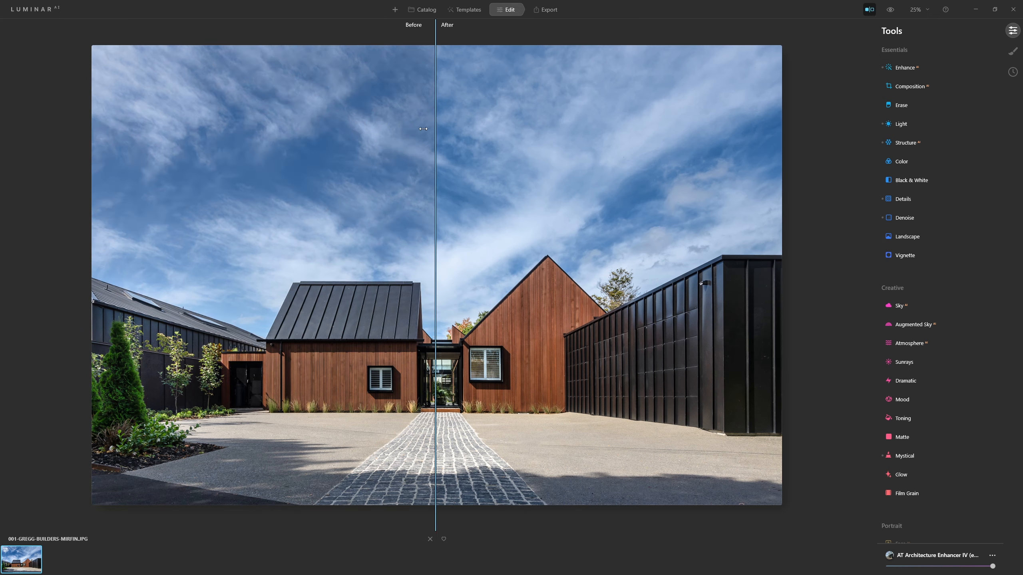
drag(439, 128, 616, 169)
drag(682, 172, 365, 236)
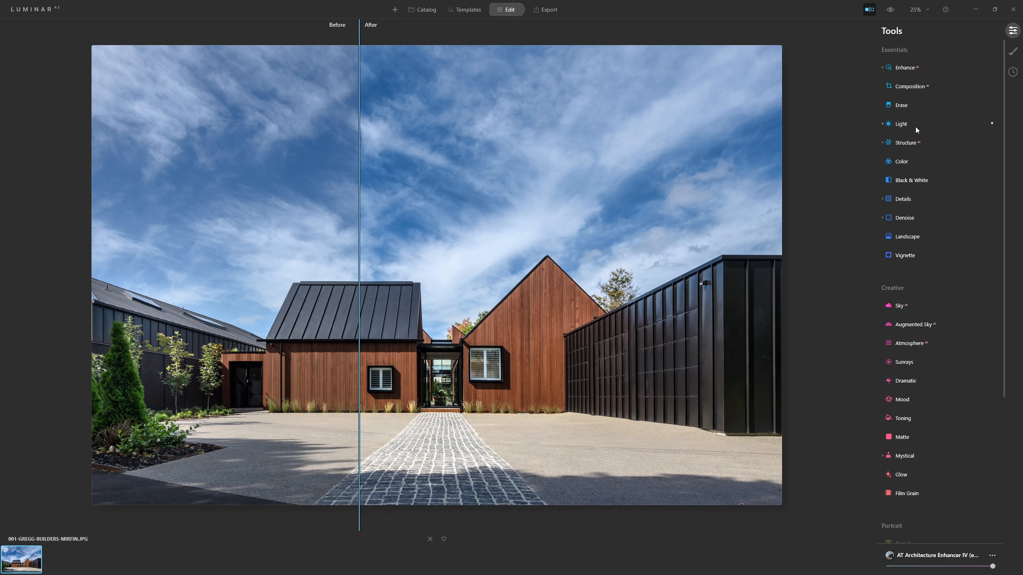
- Reduce the photo's blue saturation to -16 in the Color tool's HSL adjustments
click(907, 161)
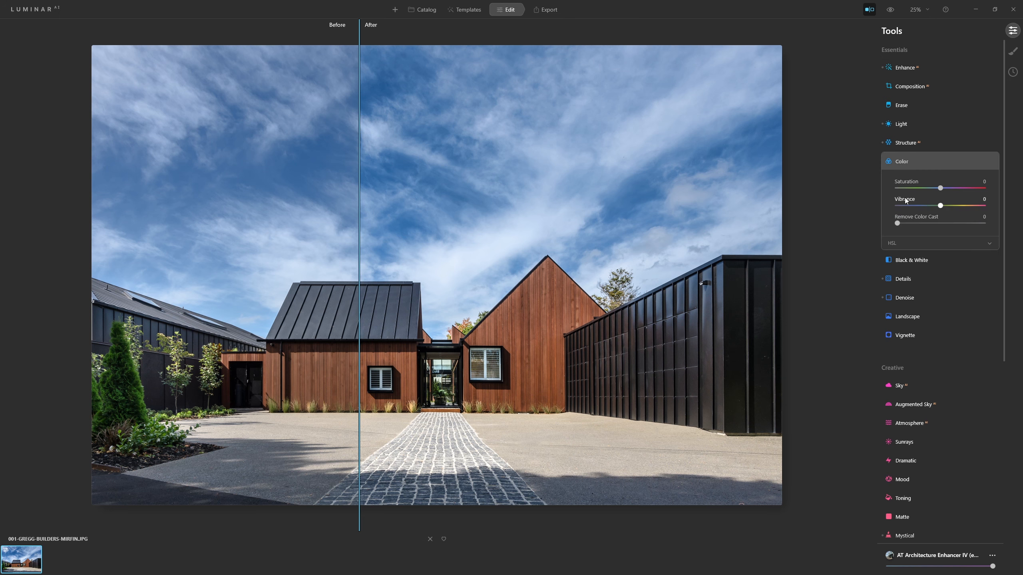
click(897, 242)
click(939, 256)
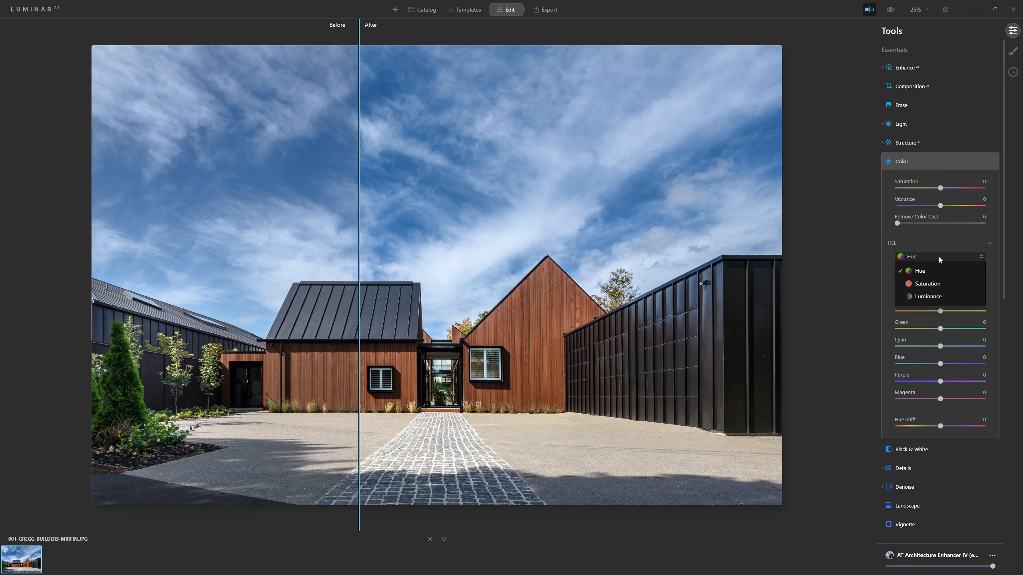
click(937, 287)
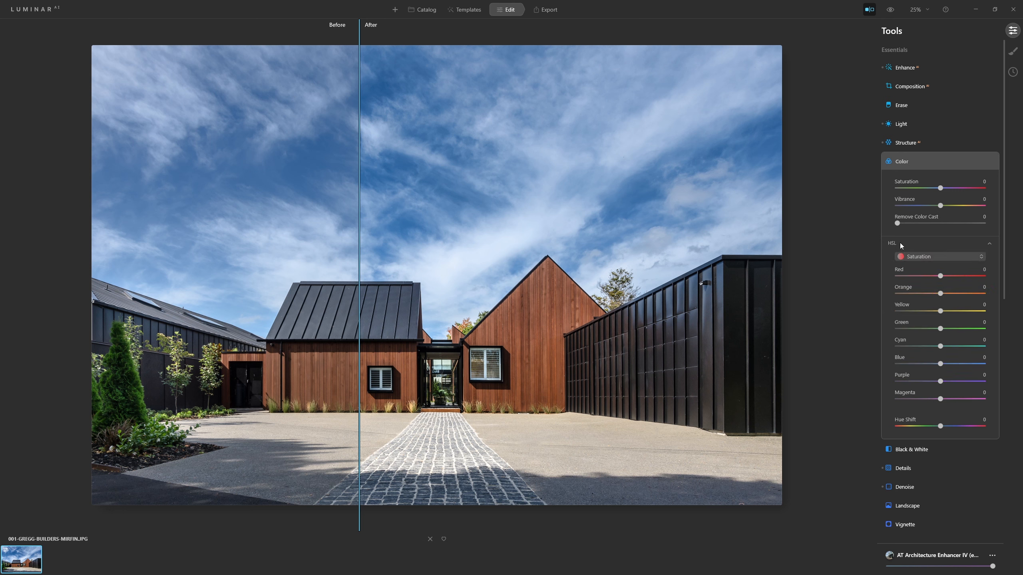
drag(940, 364, 933, 364)
drag(932, 364, 934, 364)
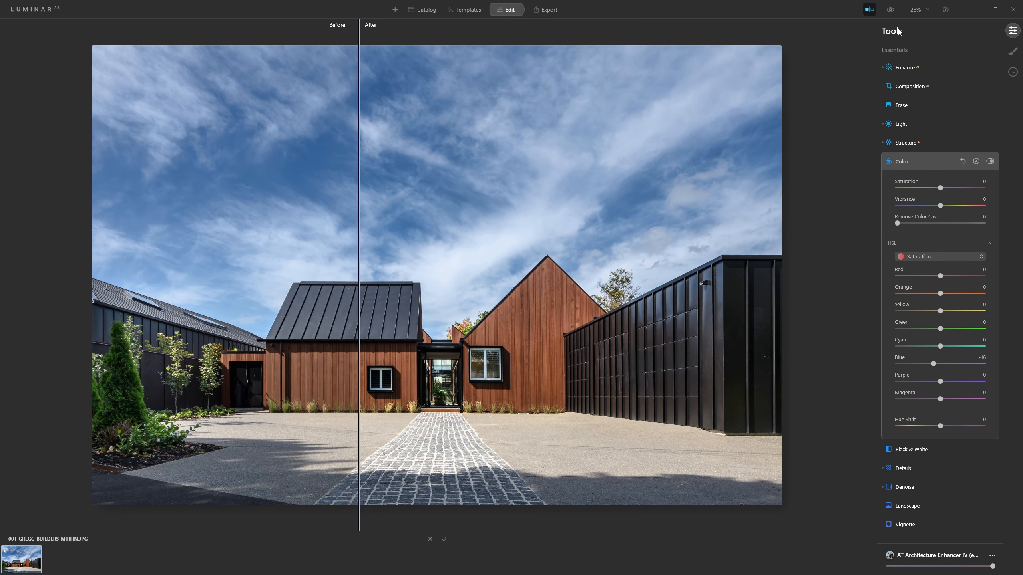
- Leave the split comparison, view the whole photo with the edits off and on, and close the Color tool
scroll(566, 65, up, 1)
click(868, 9)
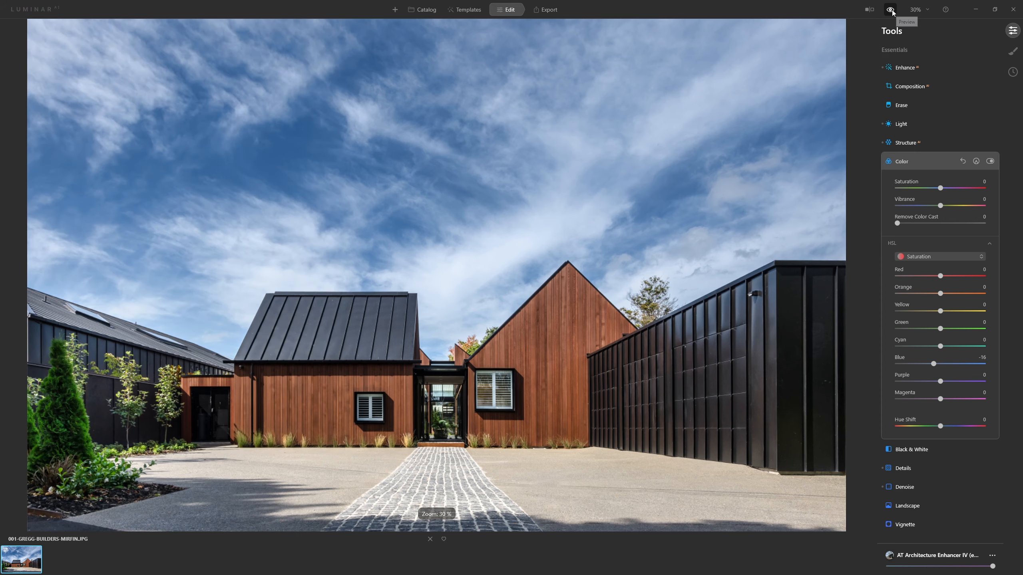
click(891, 10)
click(892, 12)
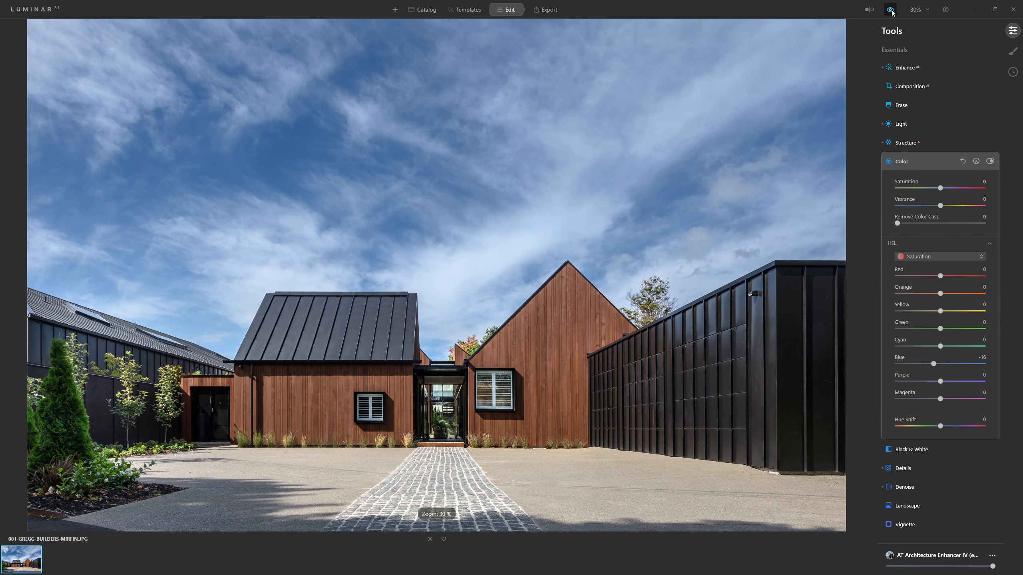
click(892, 12)
scroll(737, 142, down, 1)
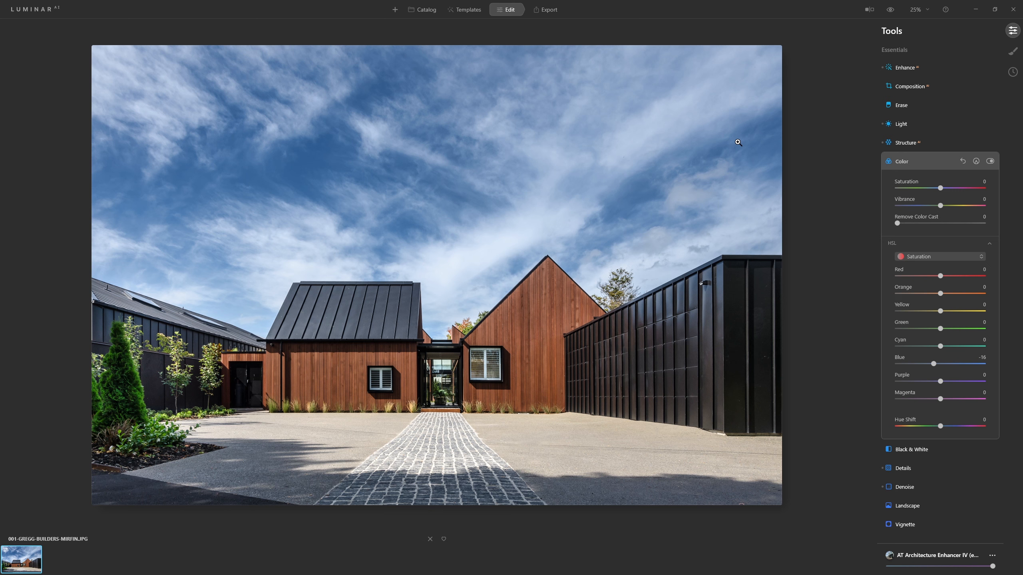
click(891, 16)
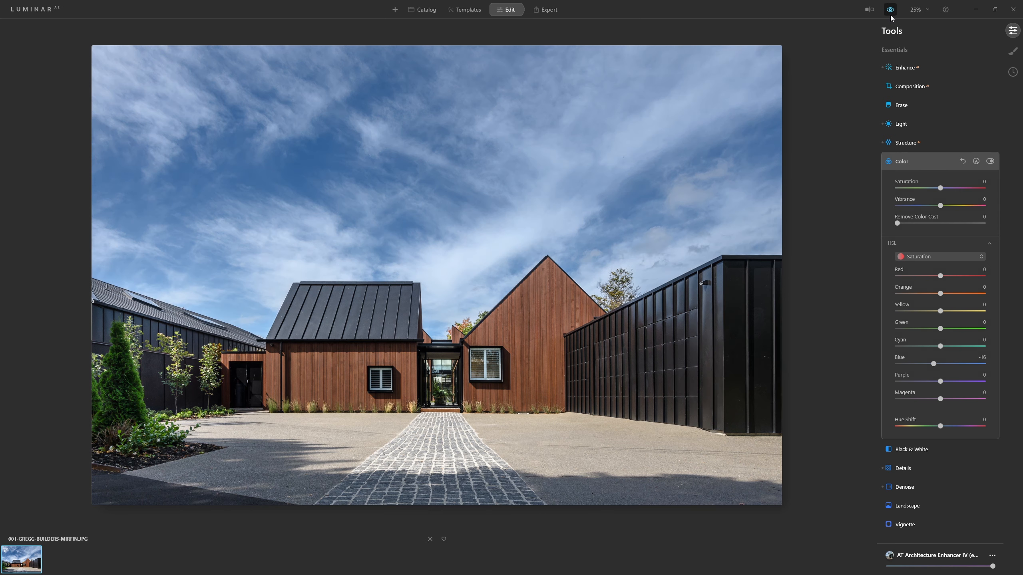
click(890, 17)
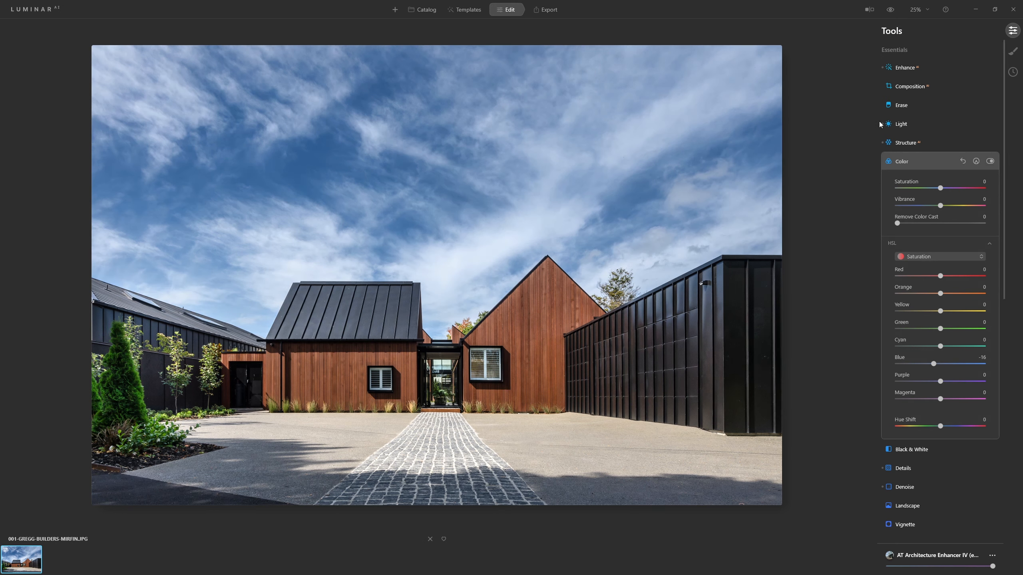
click(903, 163)
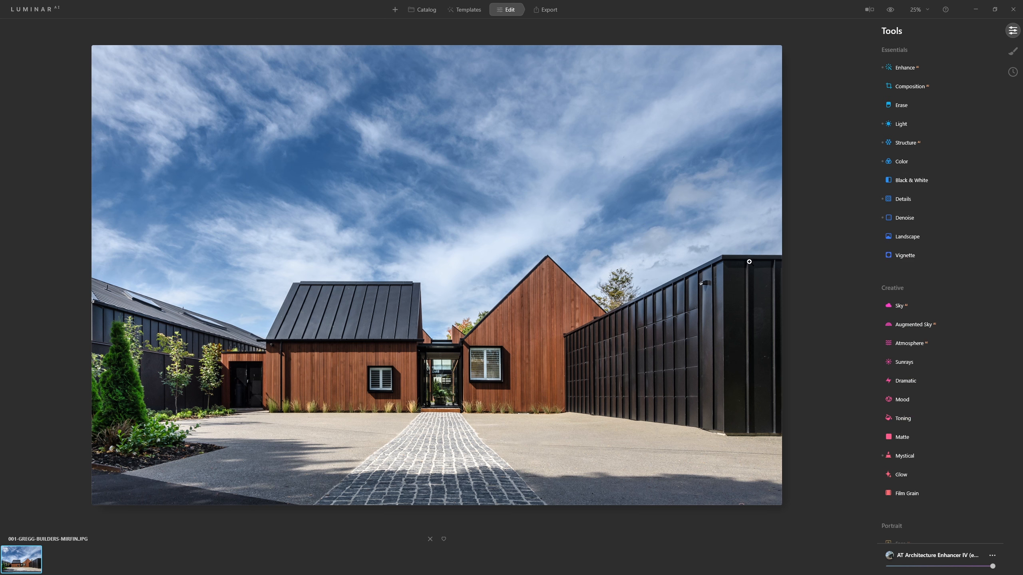
- Try replacing the sky with the first preset in All Skies, showing puffy white clouds on blue
click(908, 307)
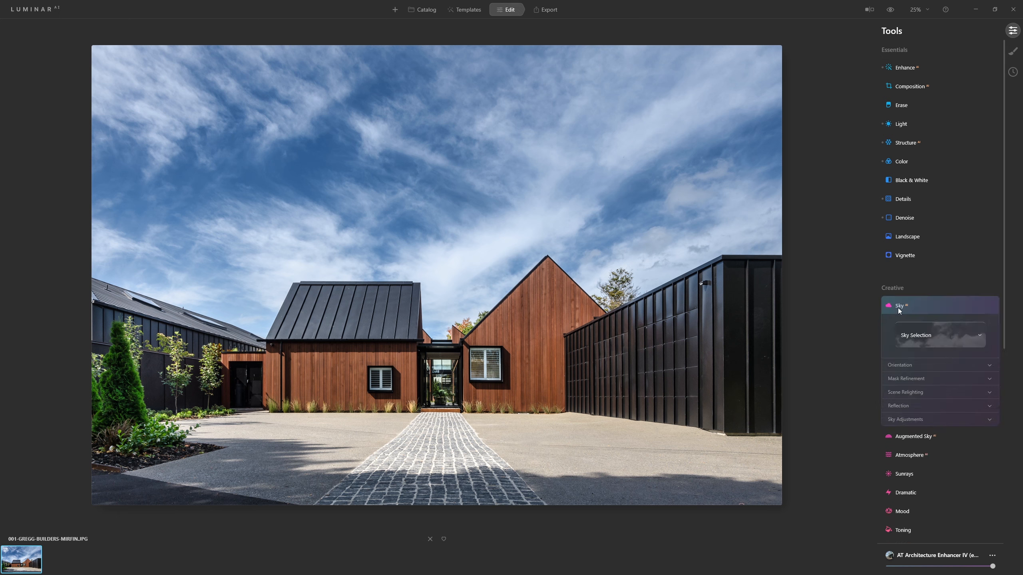
click(913, 335)
scroll(956, 376, down, 1)
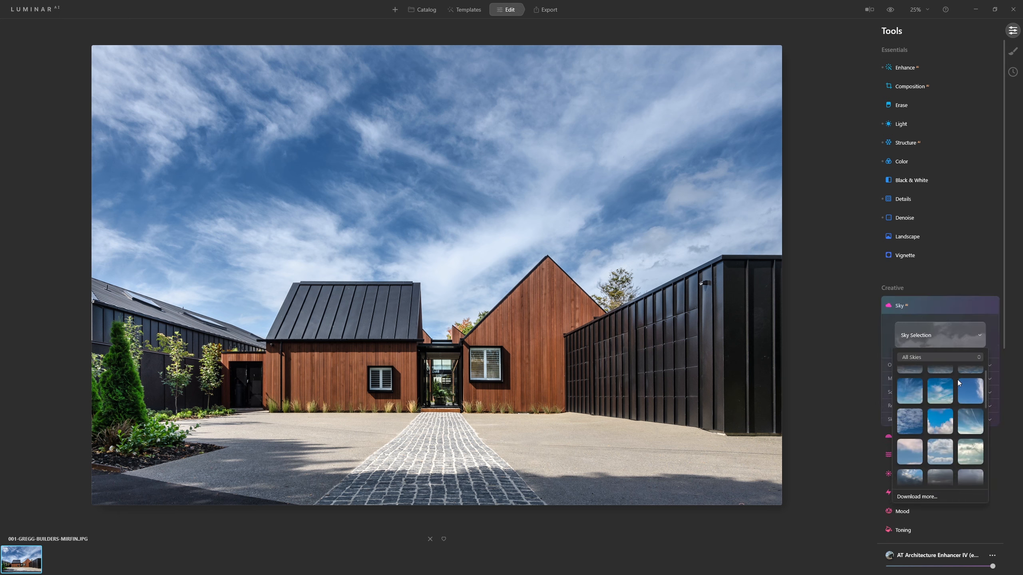
scroll(951, 432, up, 2)
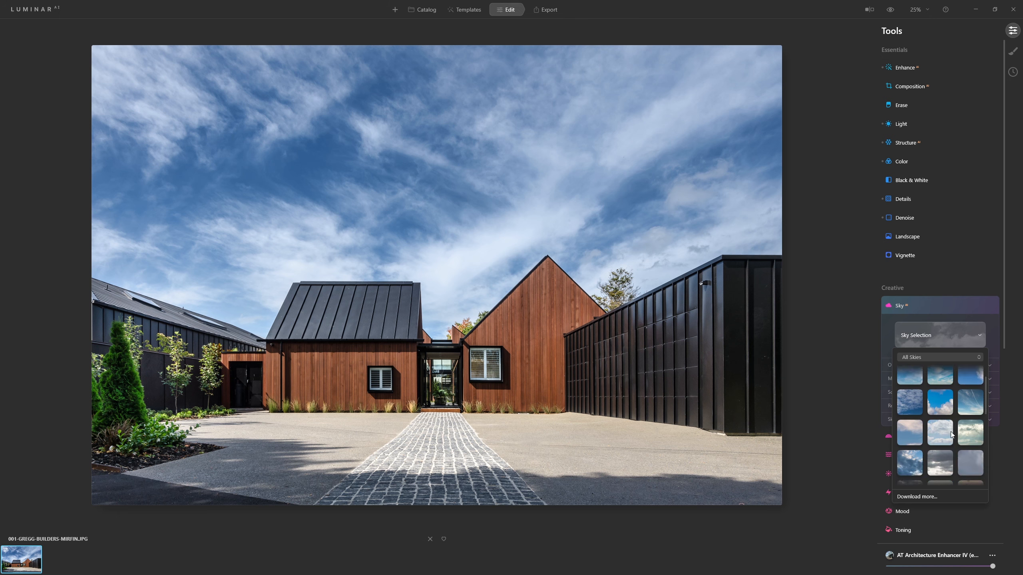
click(912, 381)
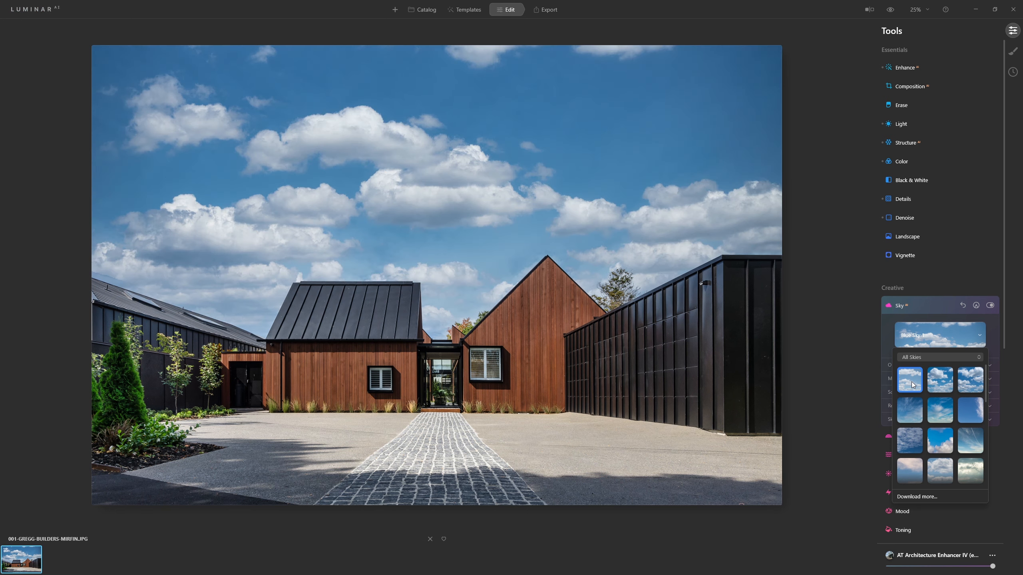
- Replace the sky with the Blue Sky 5 preset and switch the Sky adjustment off
scroll(953, 389, down, 1)
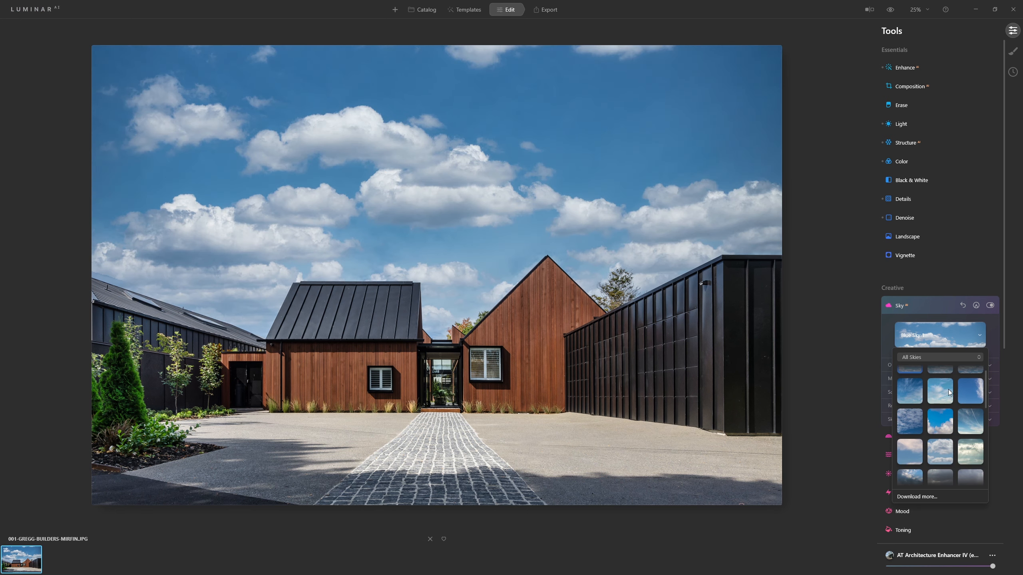
click(939, 393)
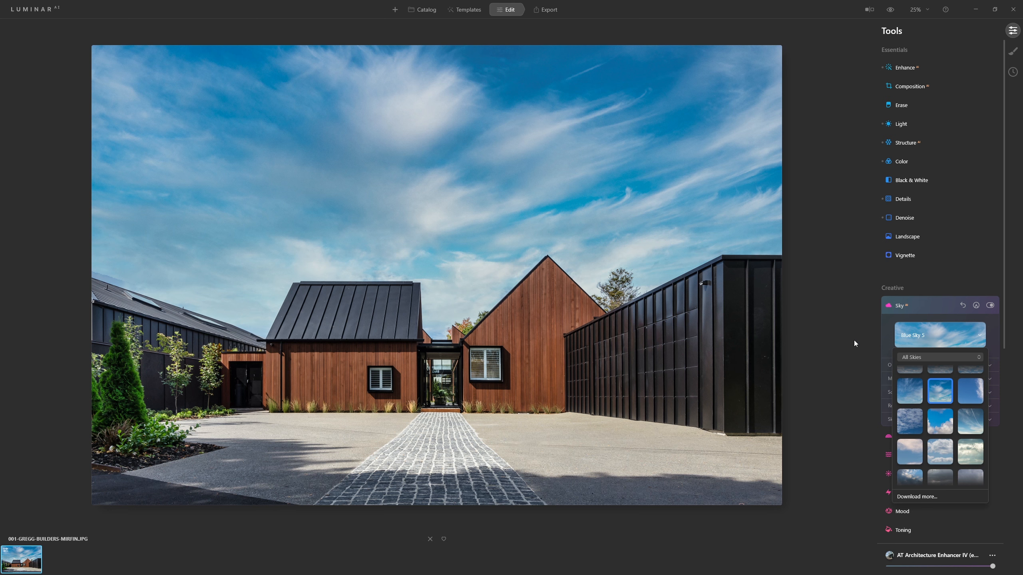
click(990, 308)
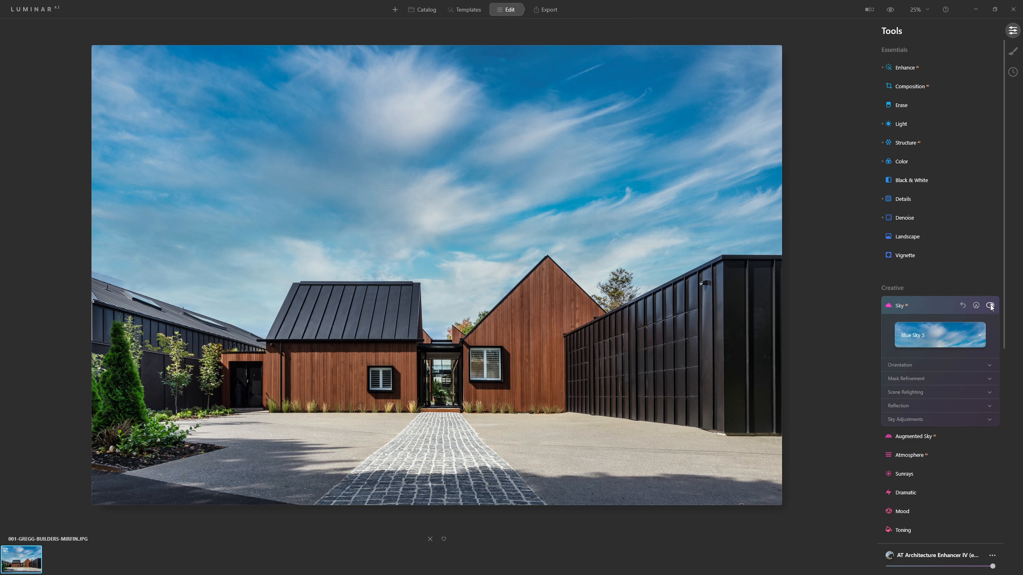
click(990, 305)
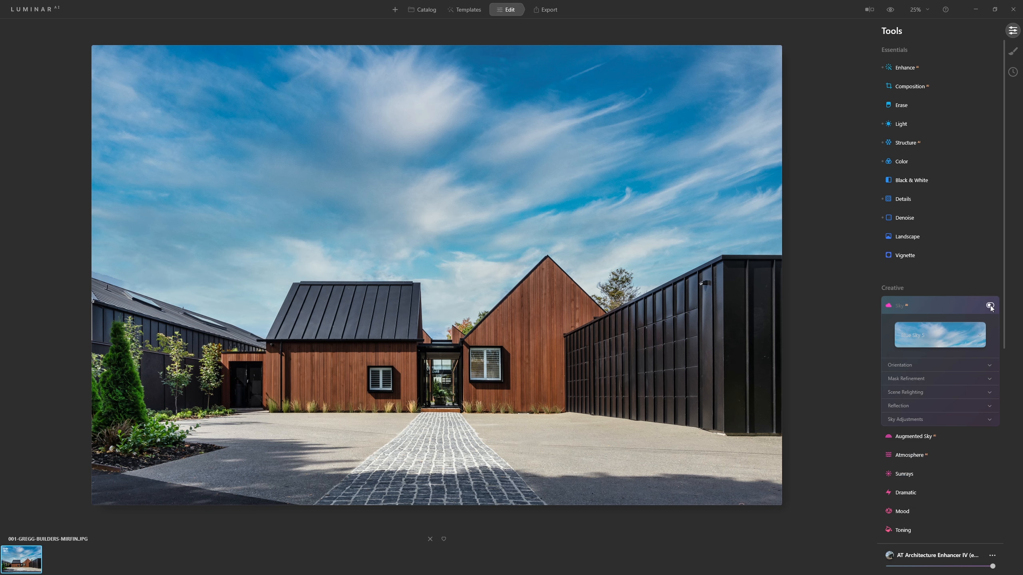